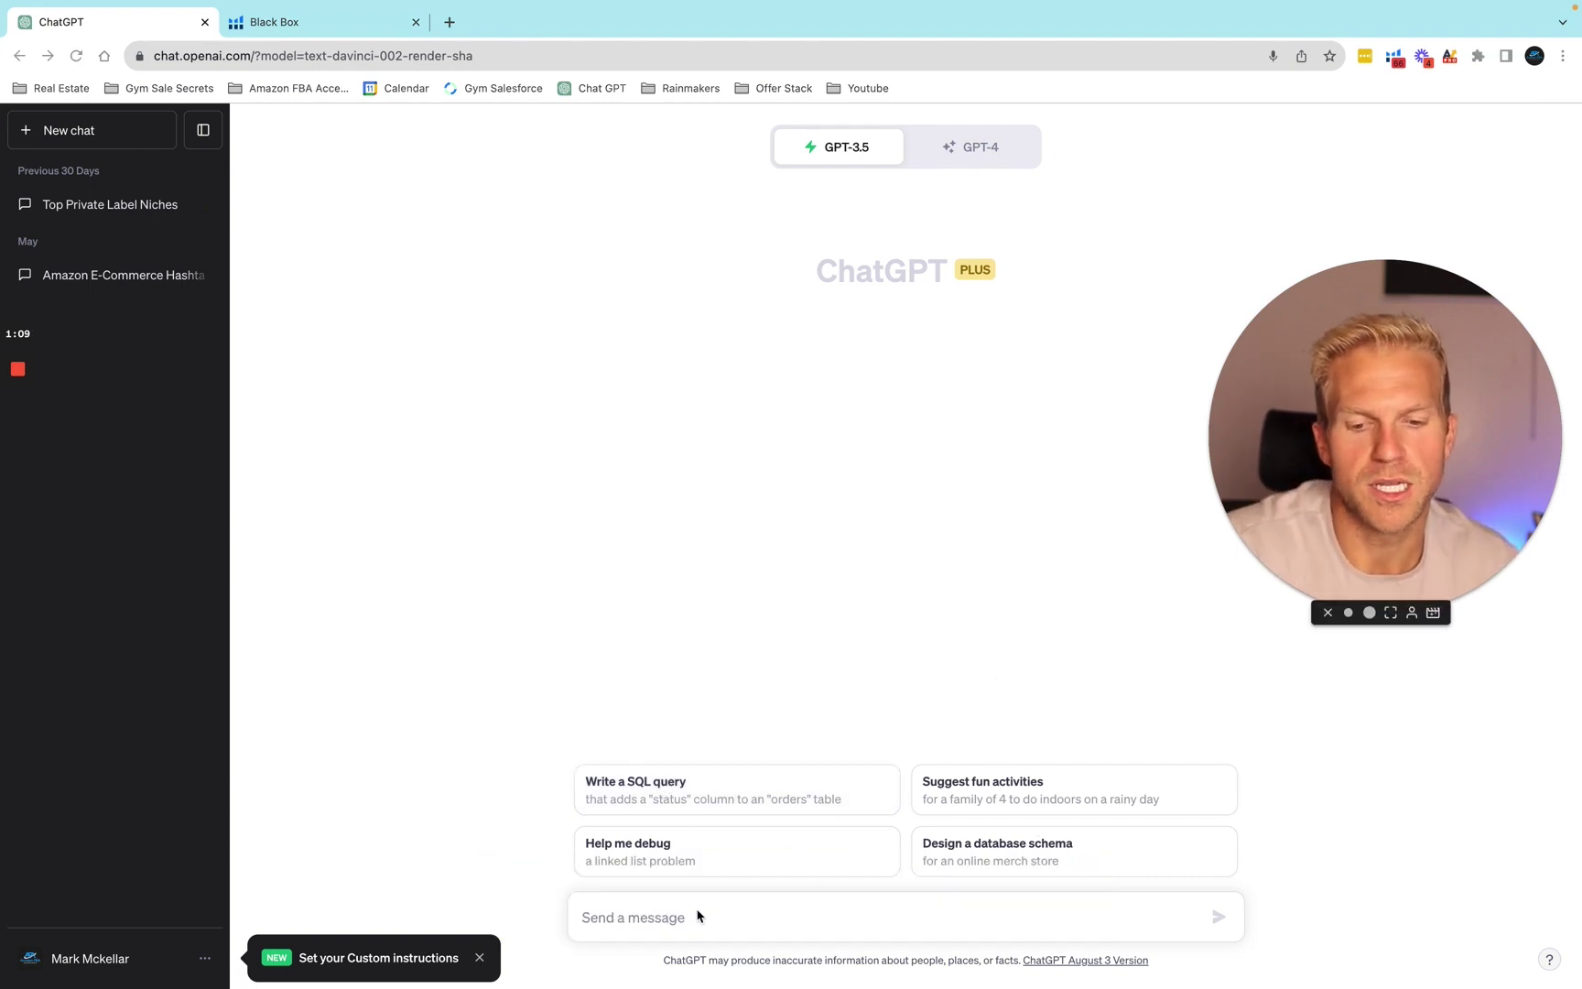
Ask "What are all the product categories on Amazon.com" and look through the listed categories
type("What are all the product categories on Amazon.com")
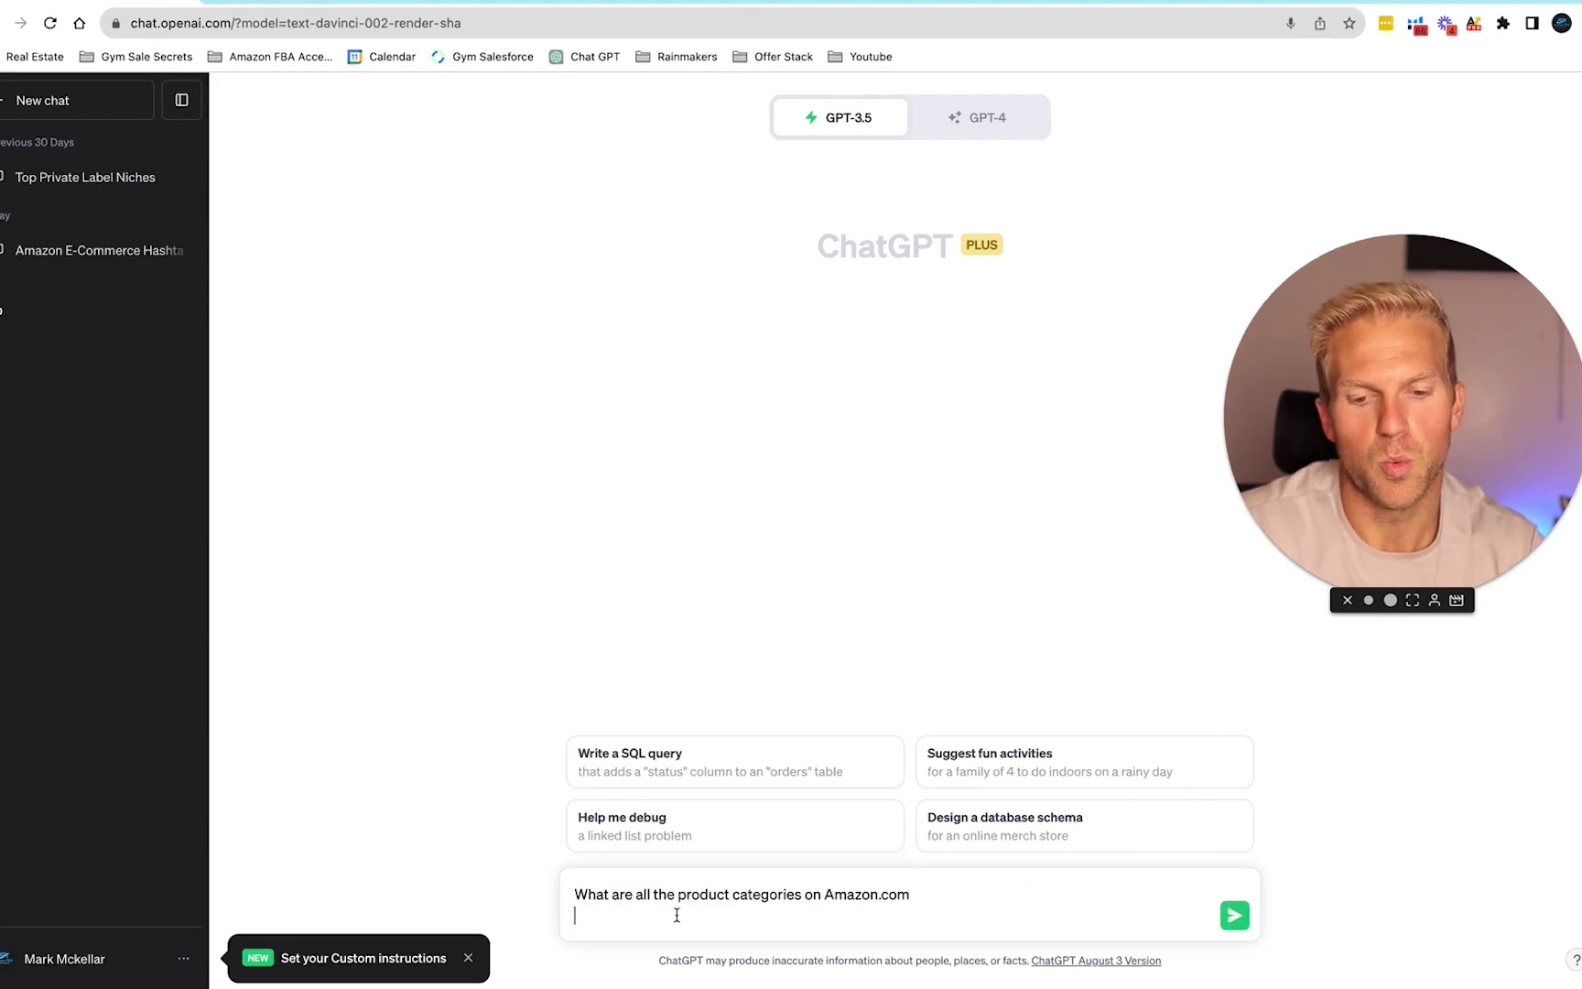
key("BackSpace")
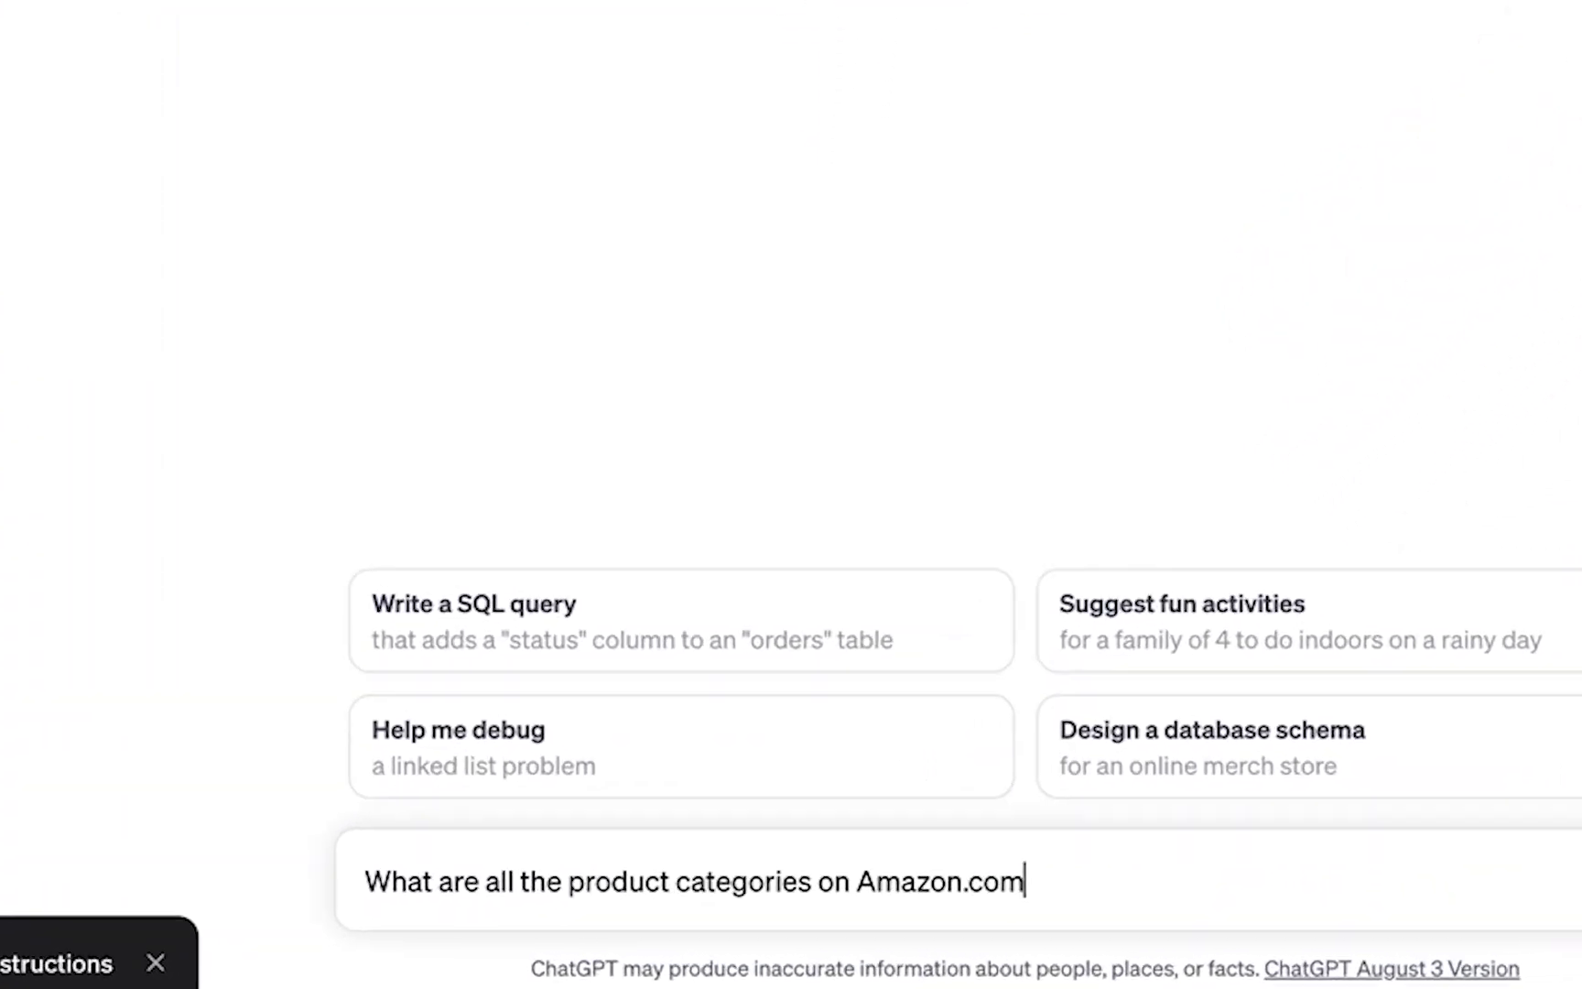
key("Return")
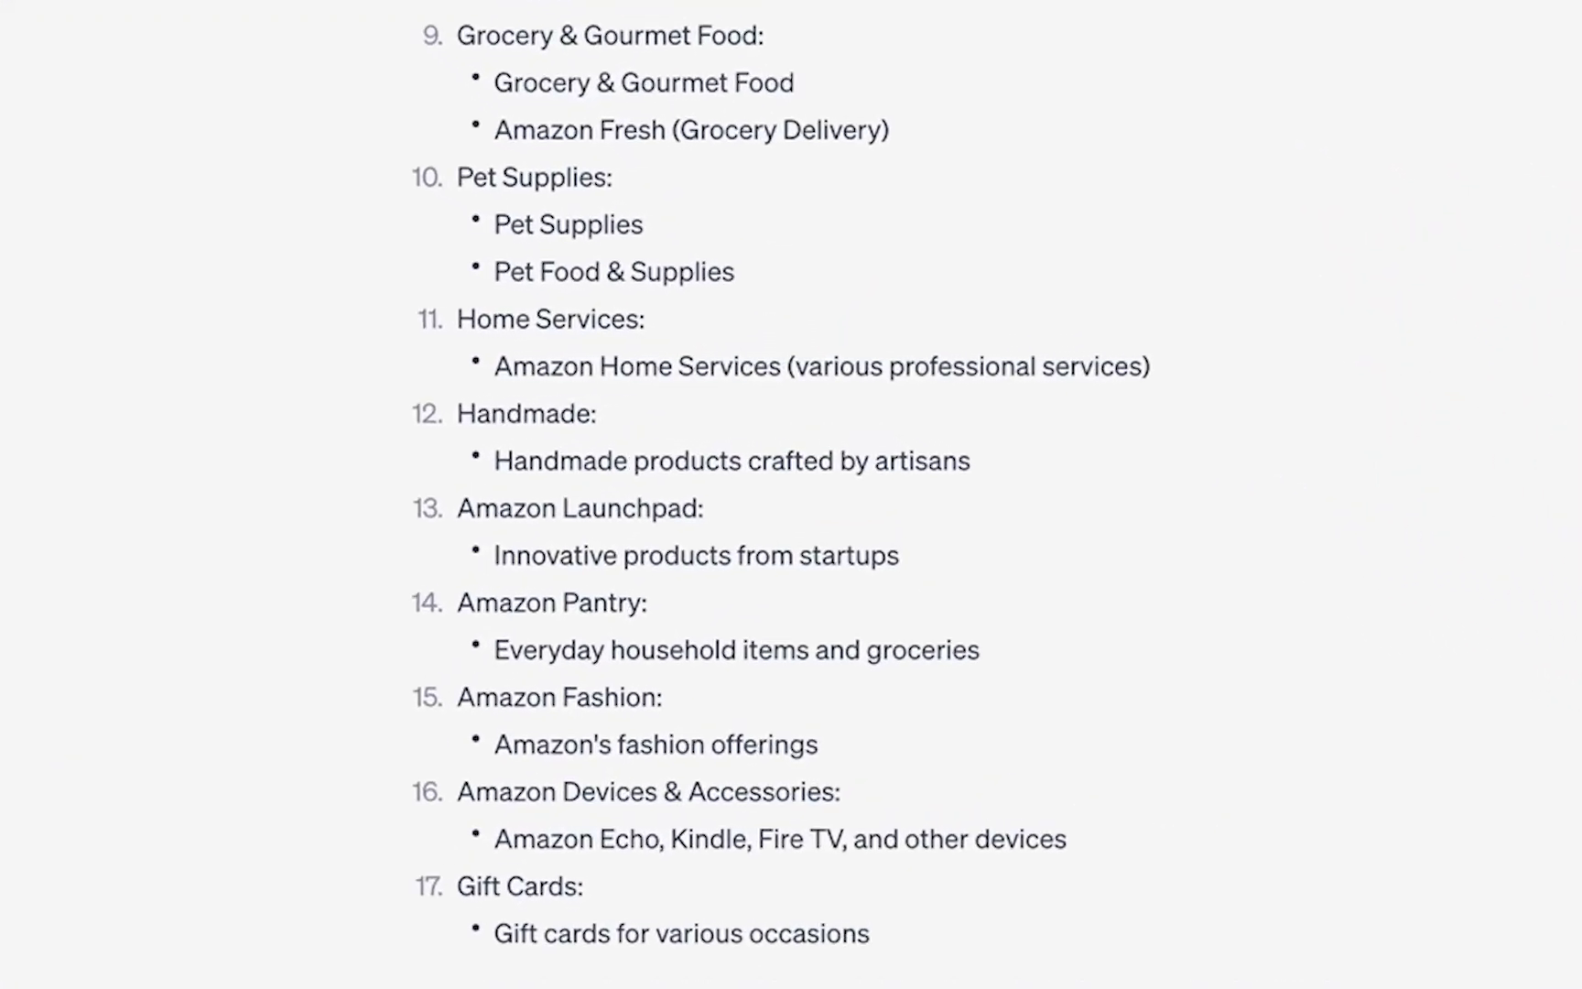
scroll(824, 458, "up", 10)
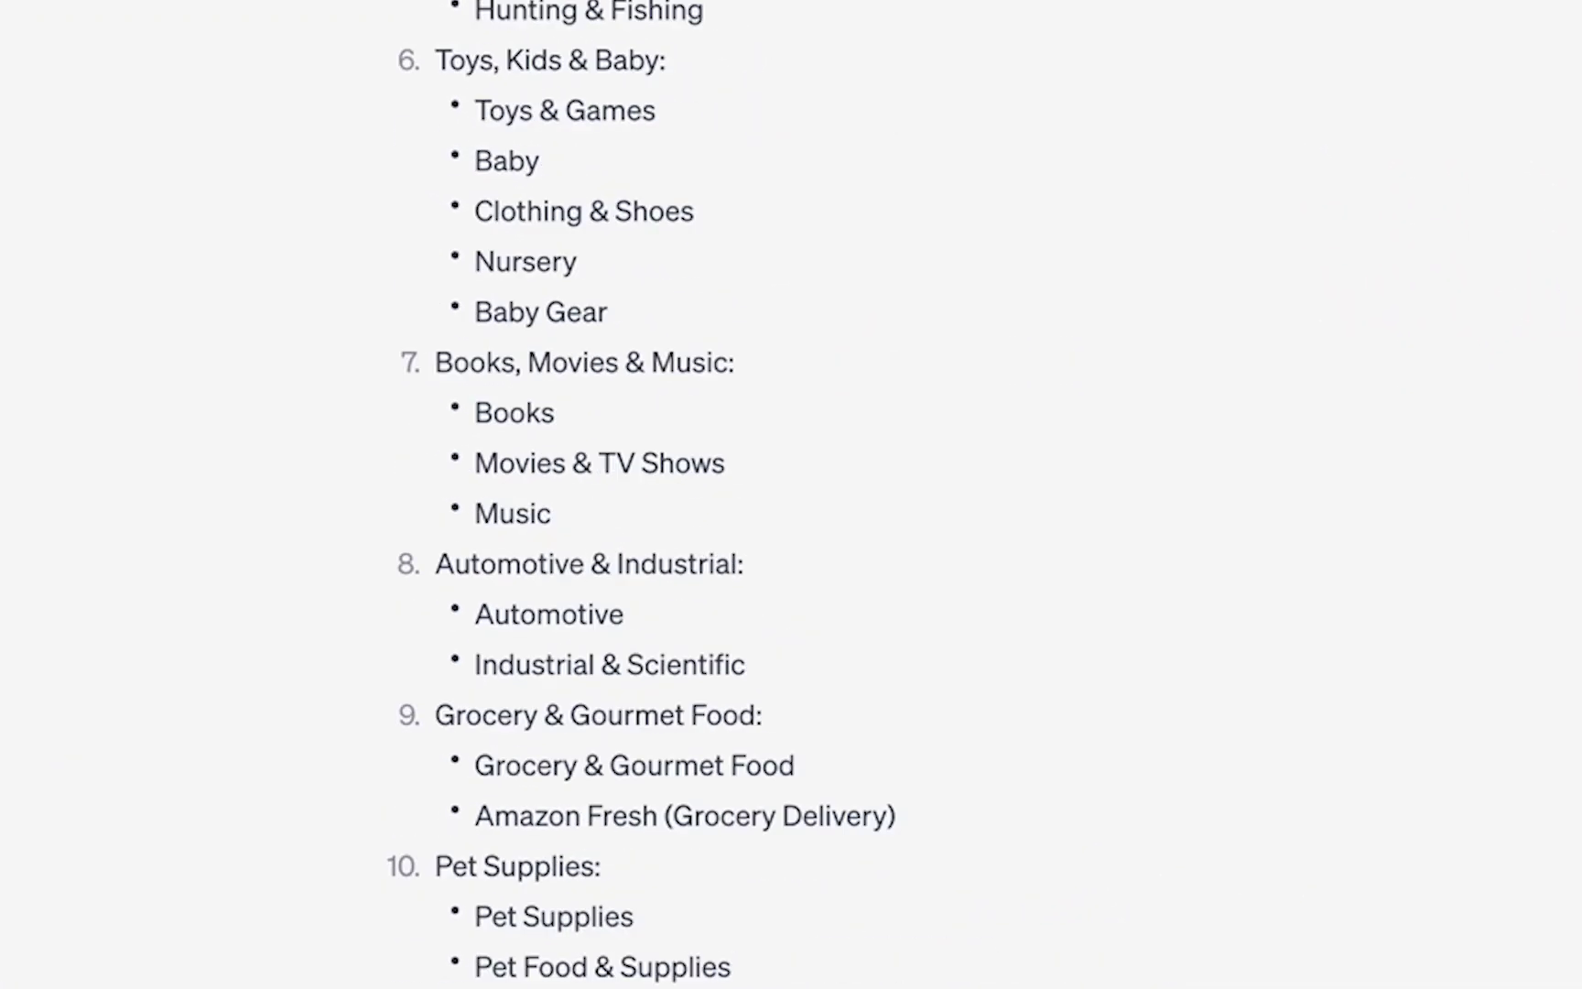
scroll(791, 494, "down", 10)
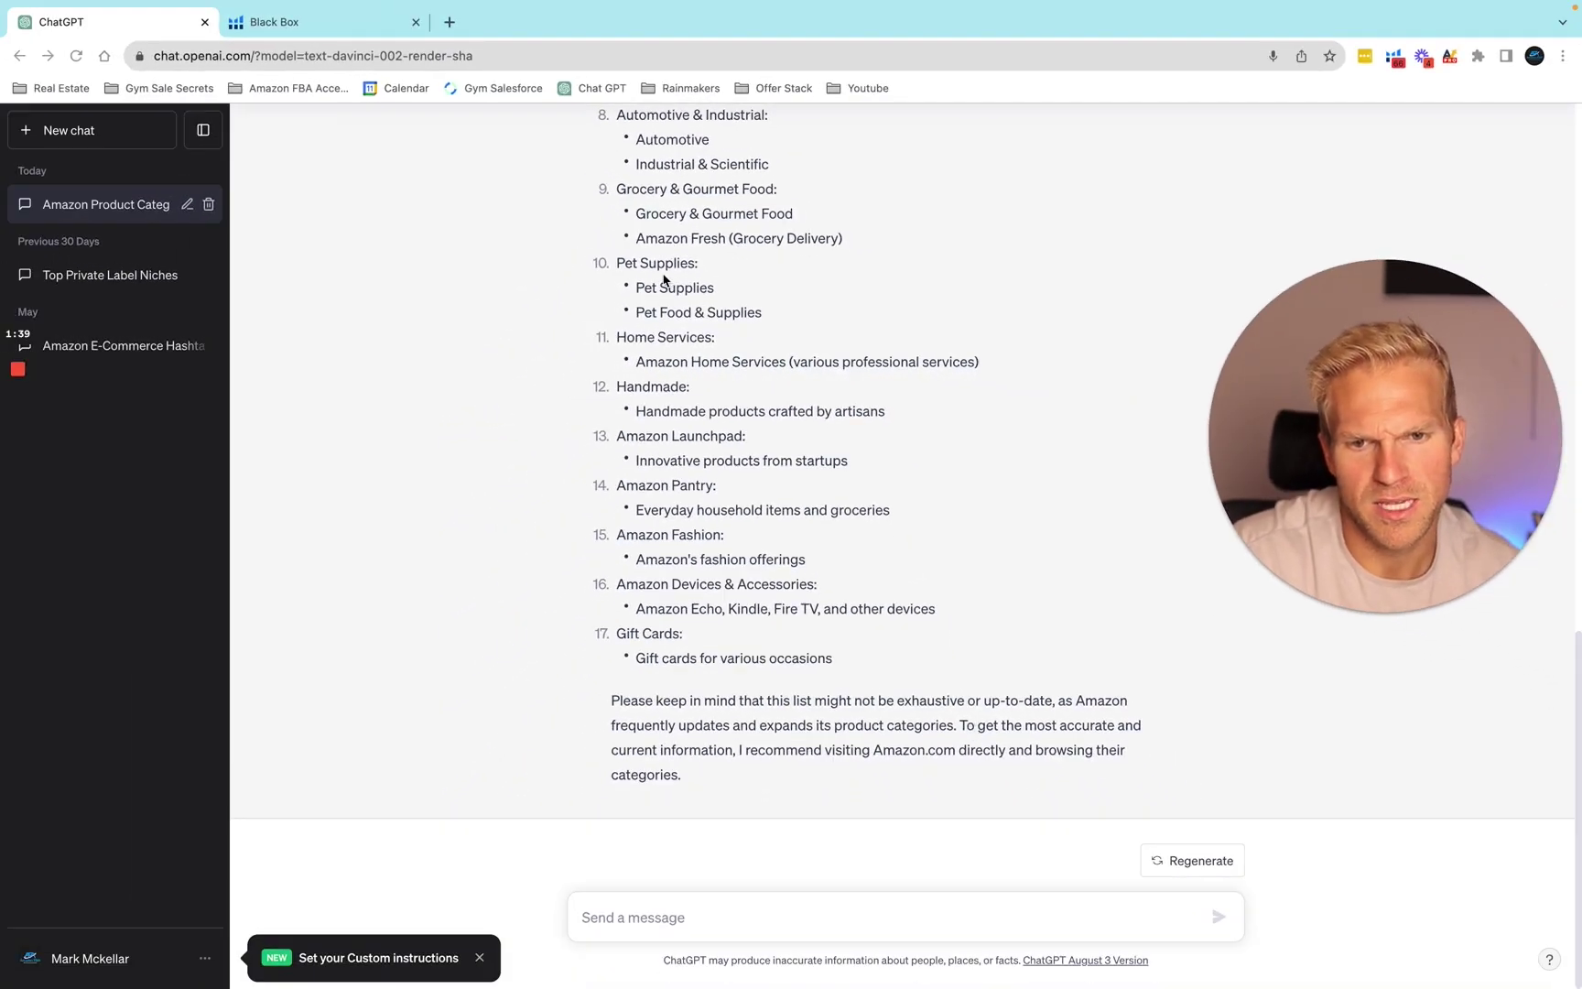
Paste the numbered Amazon category list, starting with Electronics and Computers, into a new message and add two blank lines above it
left_click(679, 918)
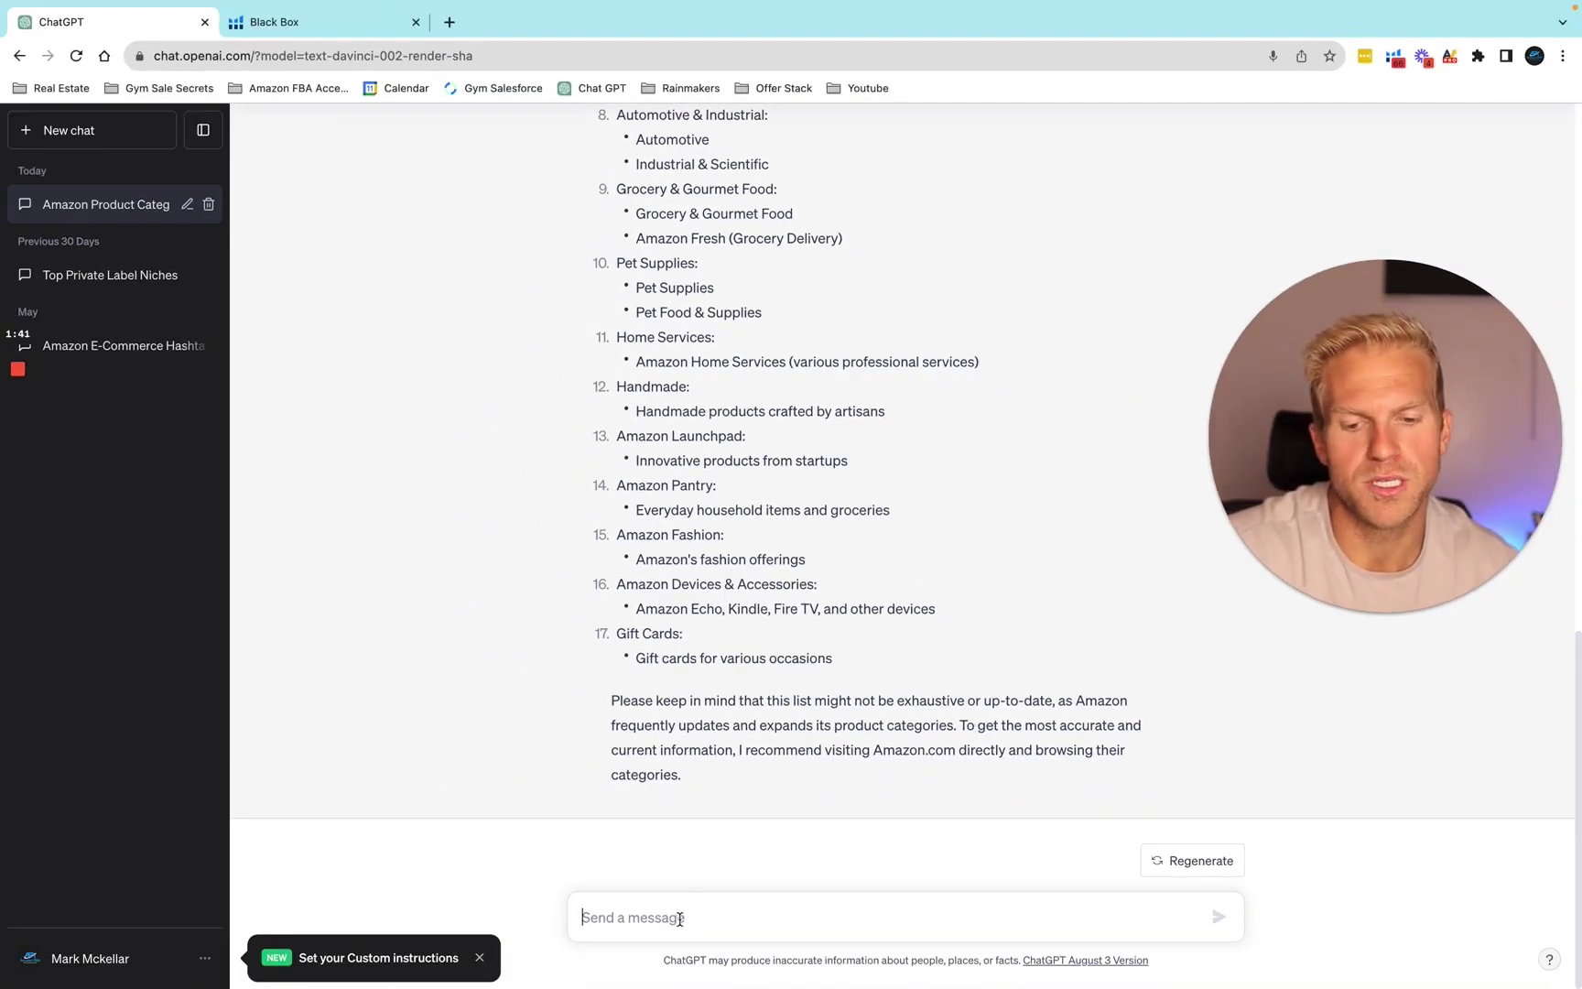
key("super+v")
scroll(679, 916, "up", 5)
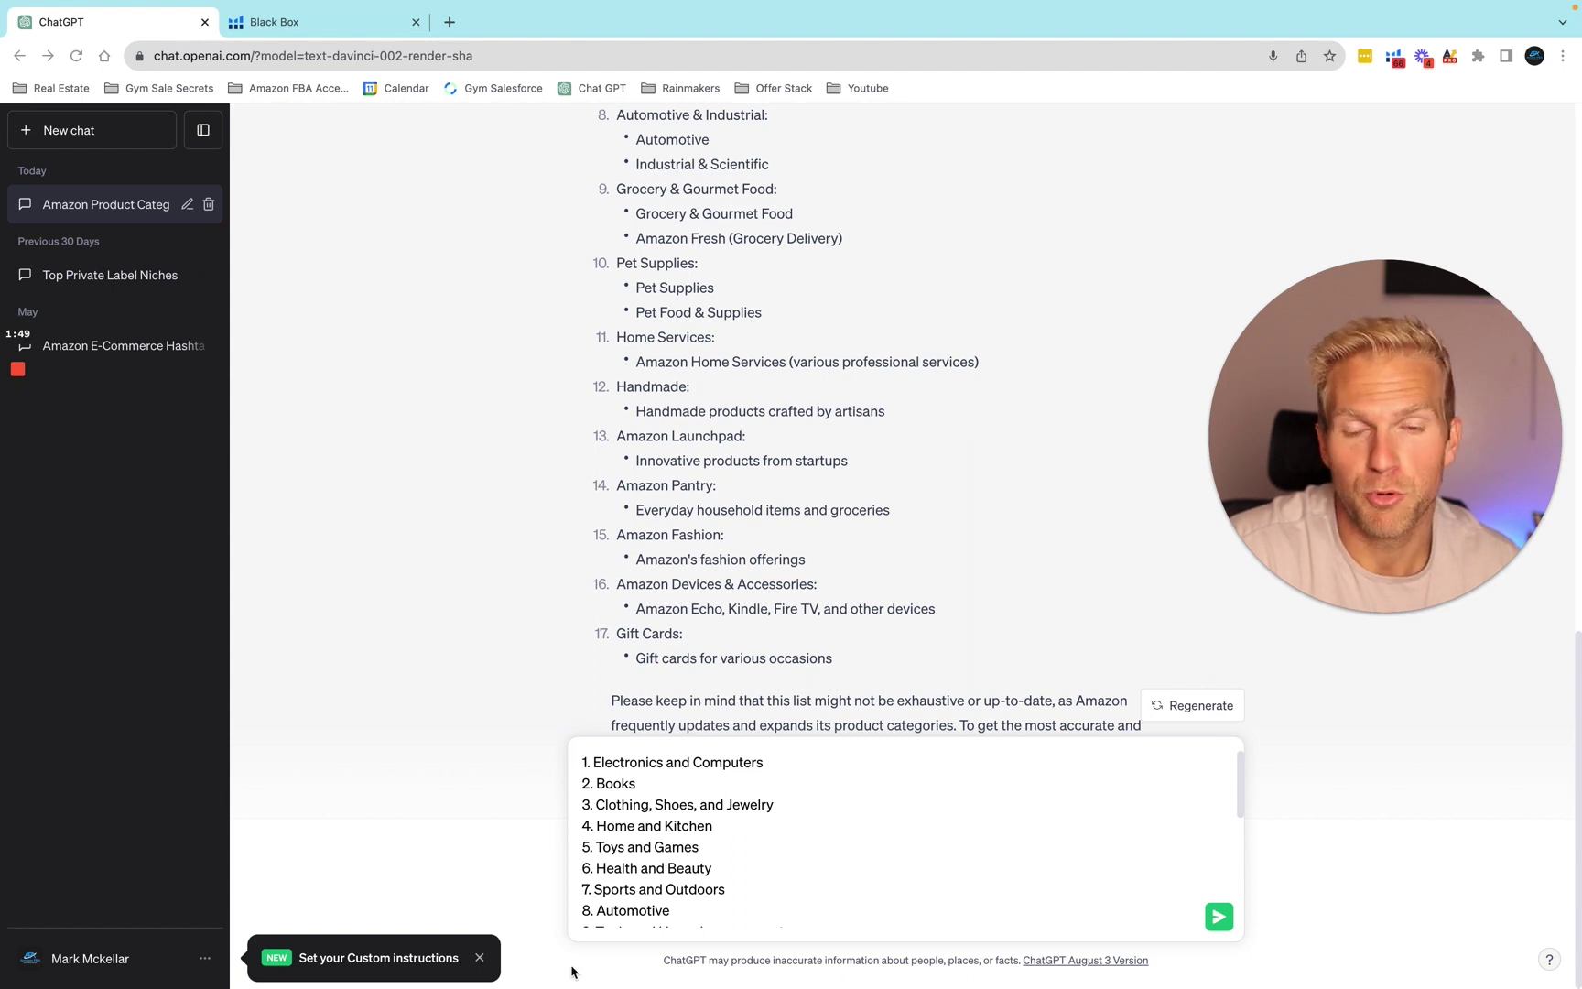
left_click(584, 761)
key("shift+Return")
key("shift+Return")
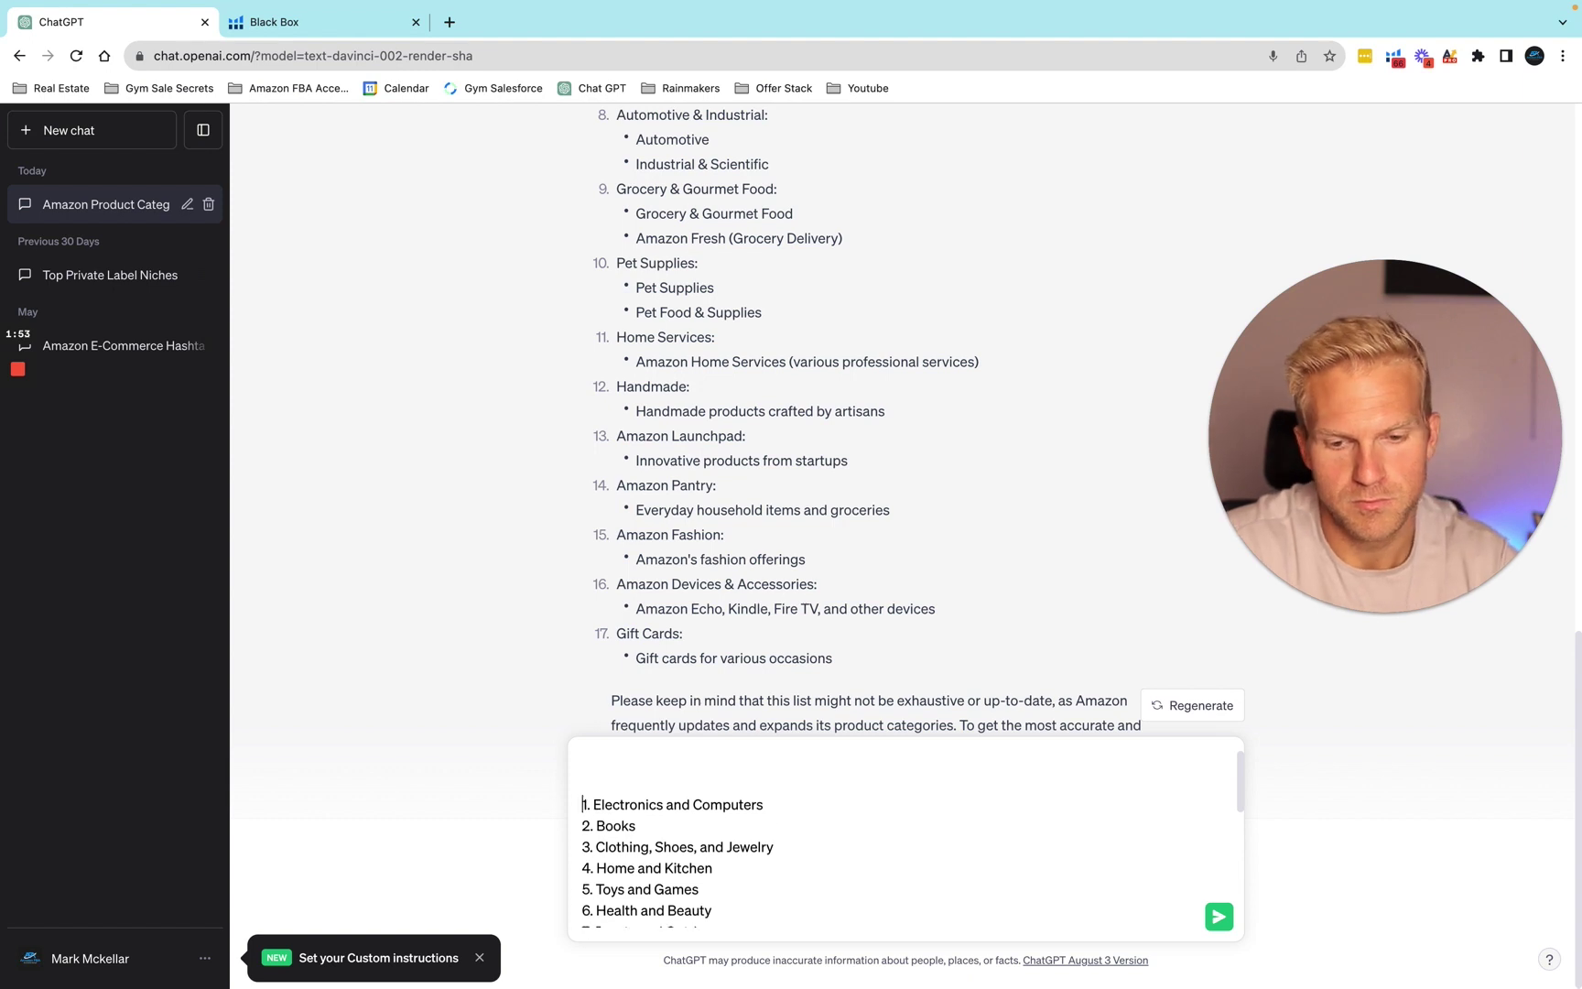
Head the list with "Out of all the products categories listed what are the best Product Categories to sell Private Label products?" and send it
type("Out of all the products categories listed what are the best Product Categories to sell Private Label products?")
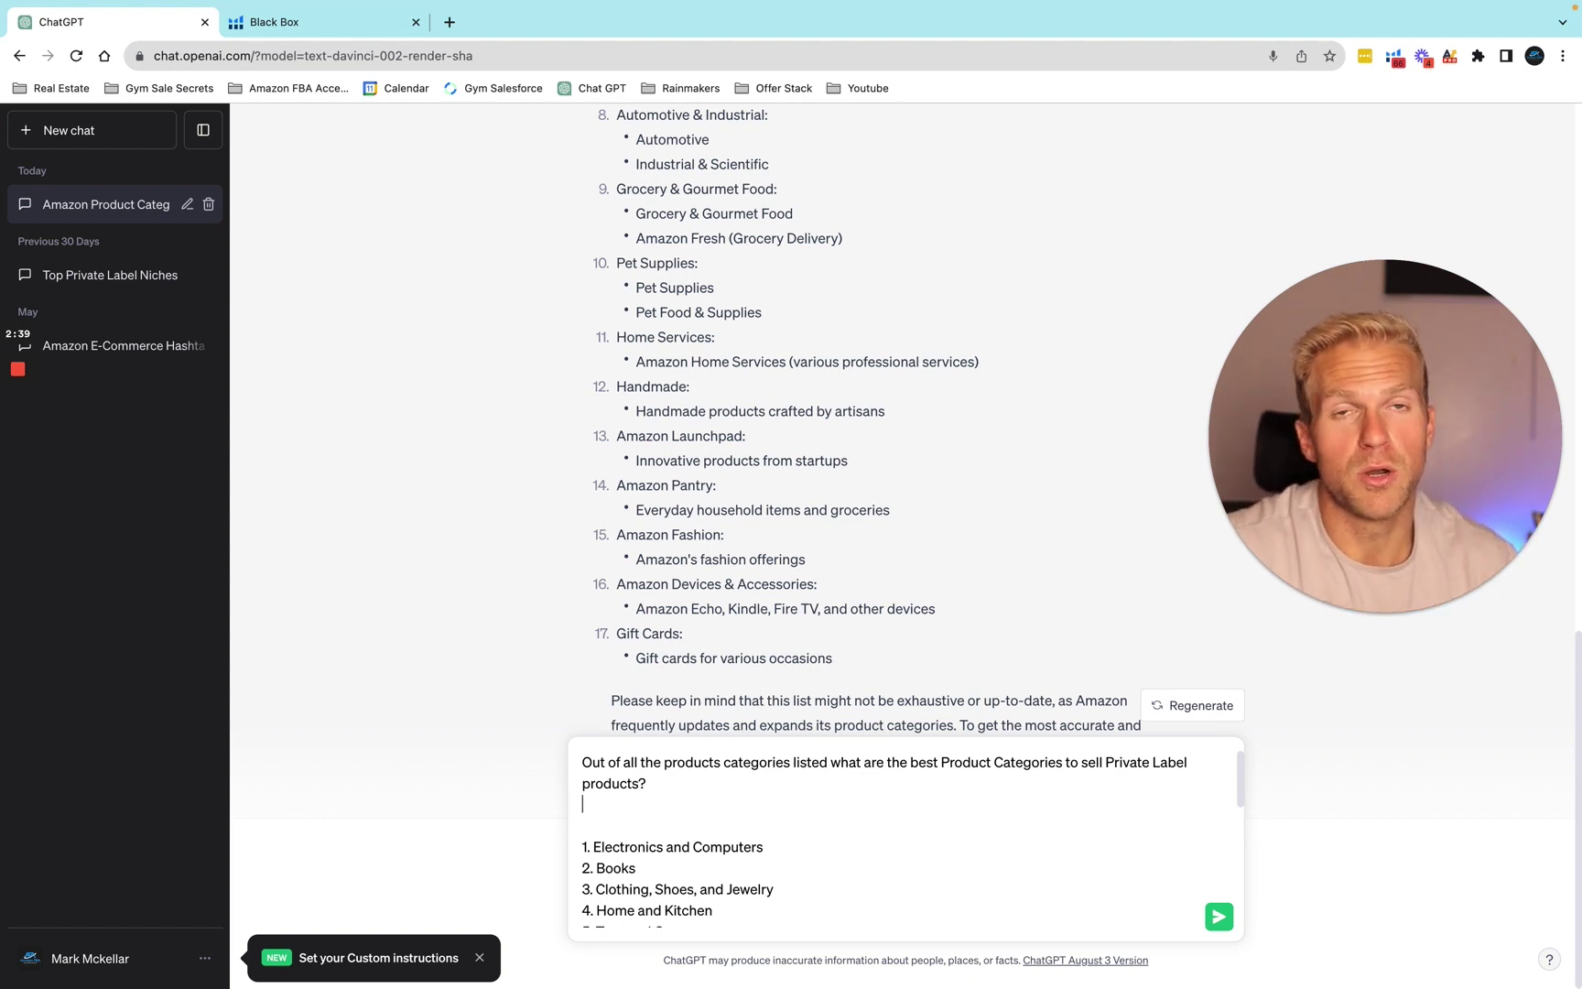
key("BackSpace")
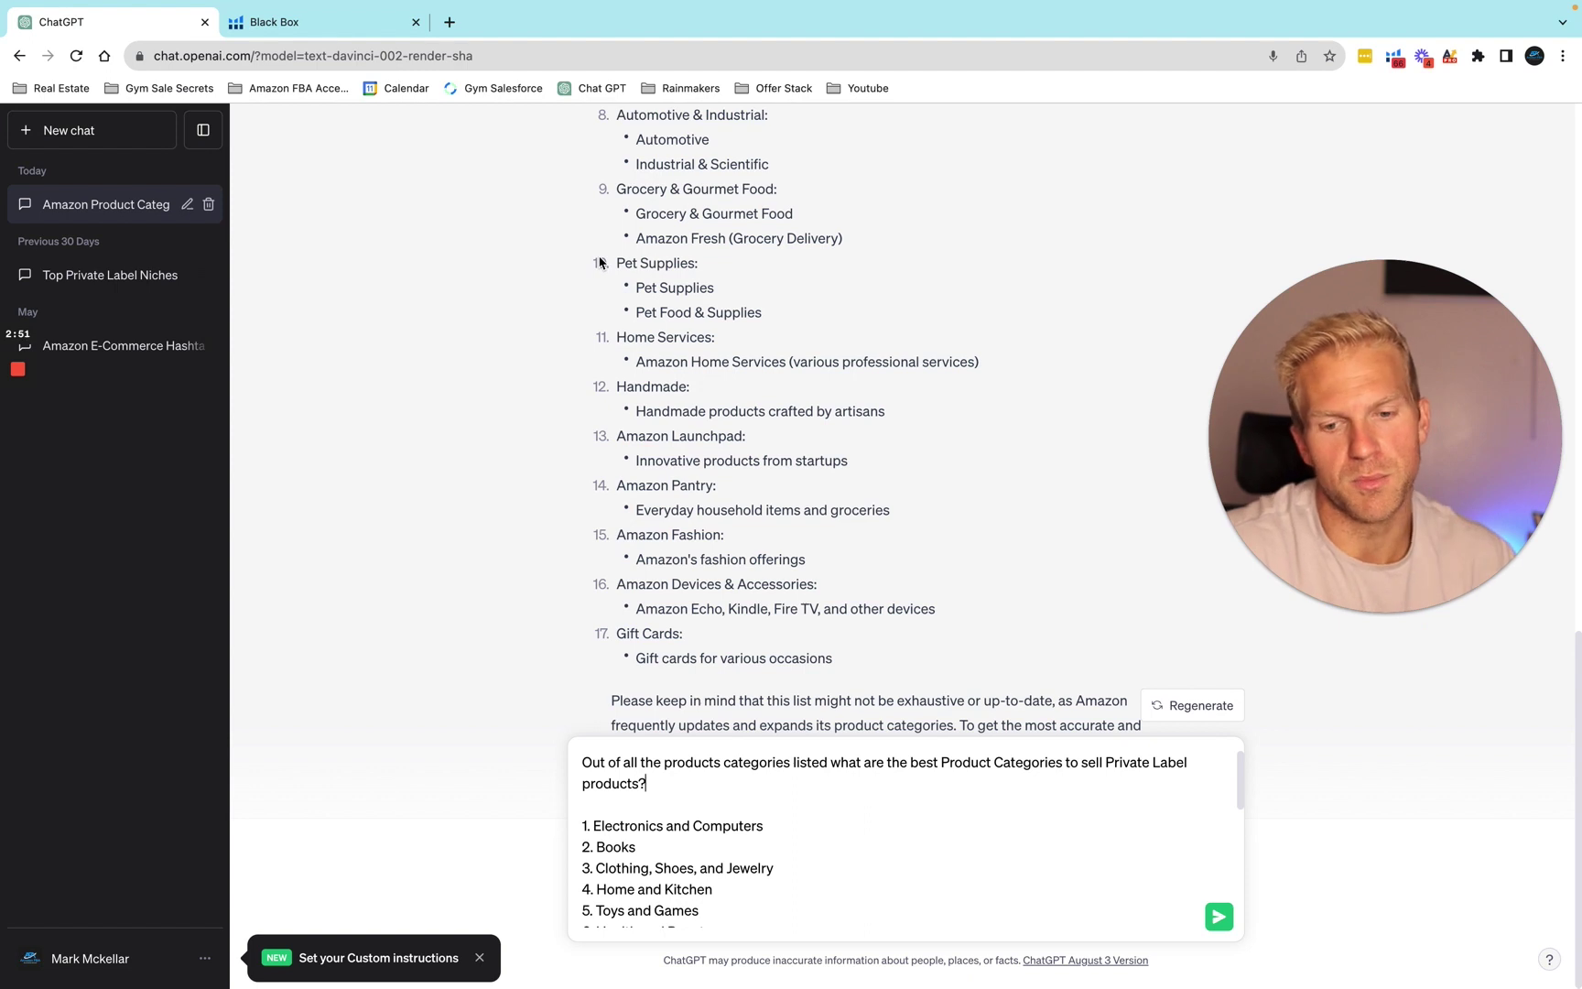
left_click_drag(677, 792, 575, 767)
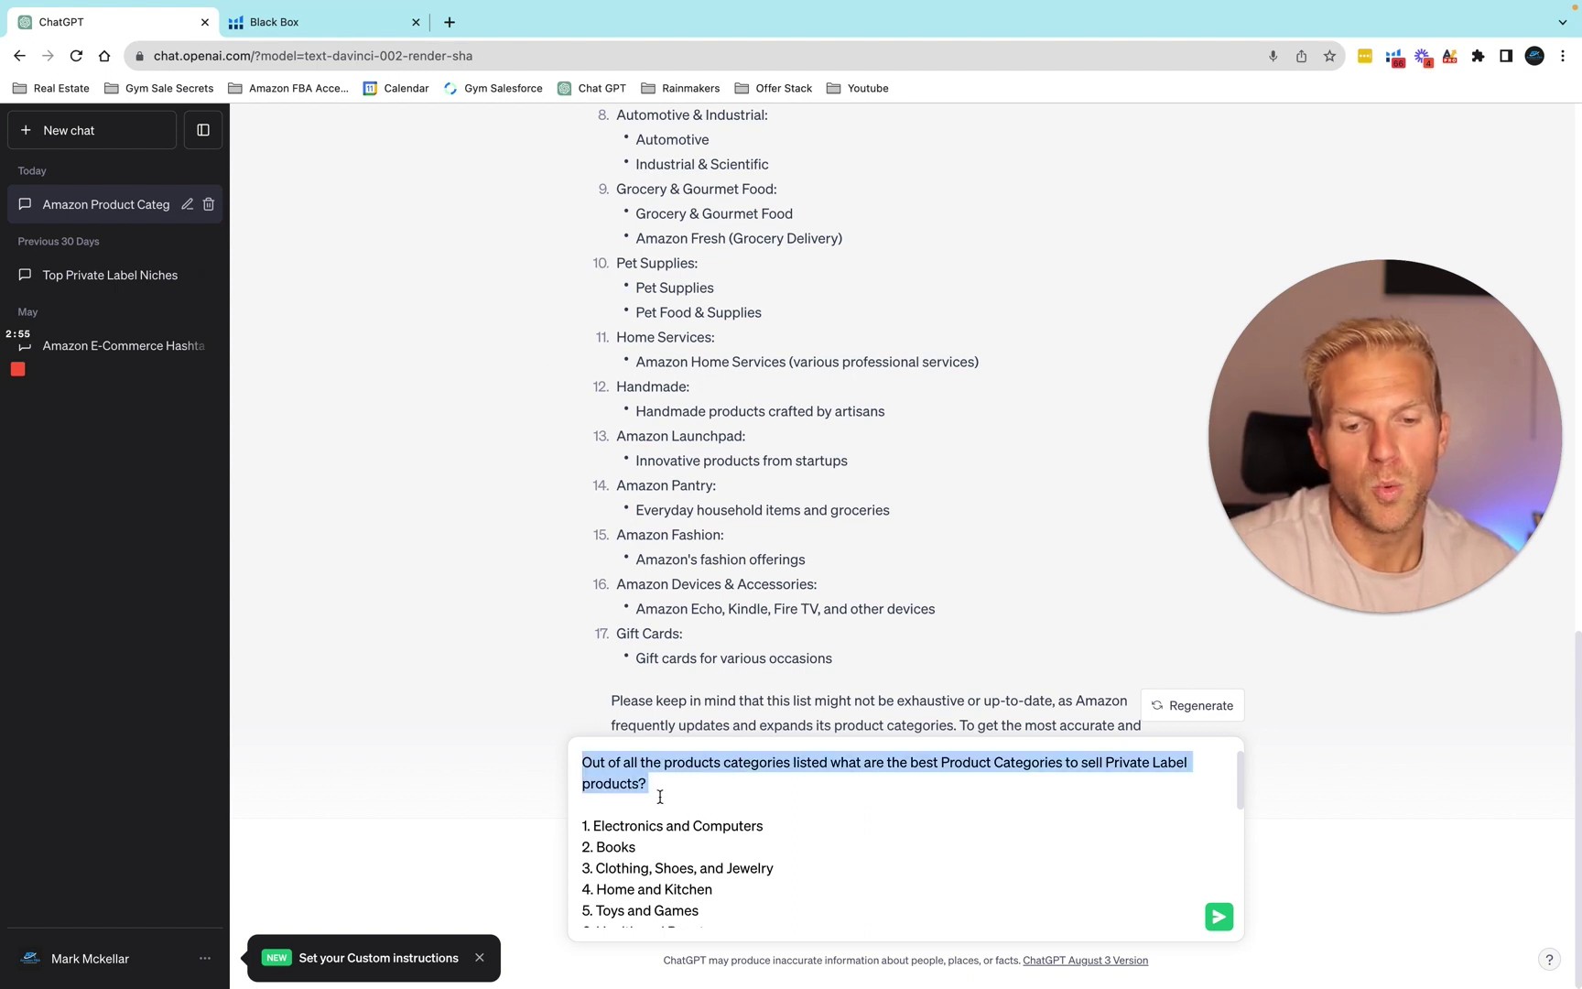
left_click(689, 803)
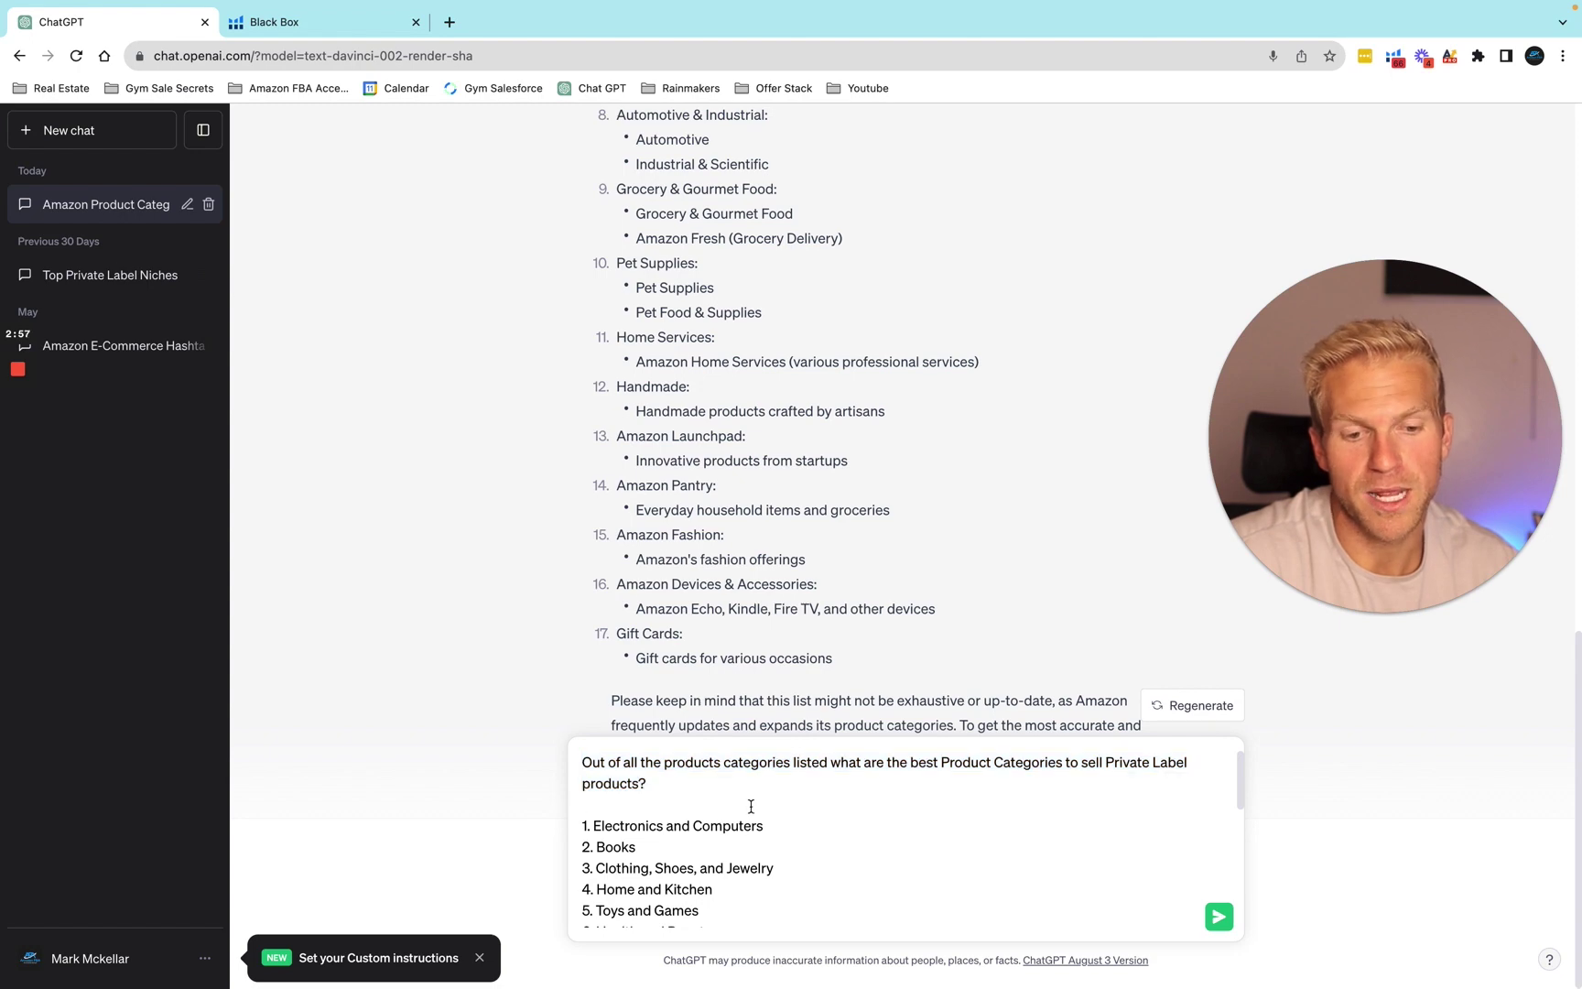
scroll(755, 824, "down", 1)
scroll(754, 824, "down", 5)
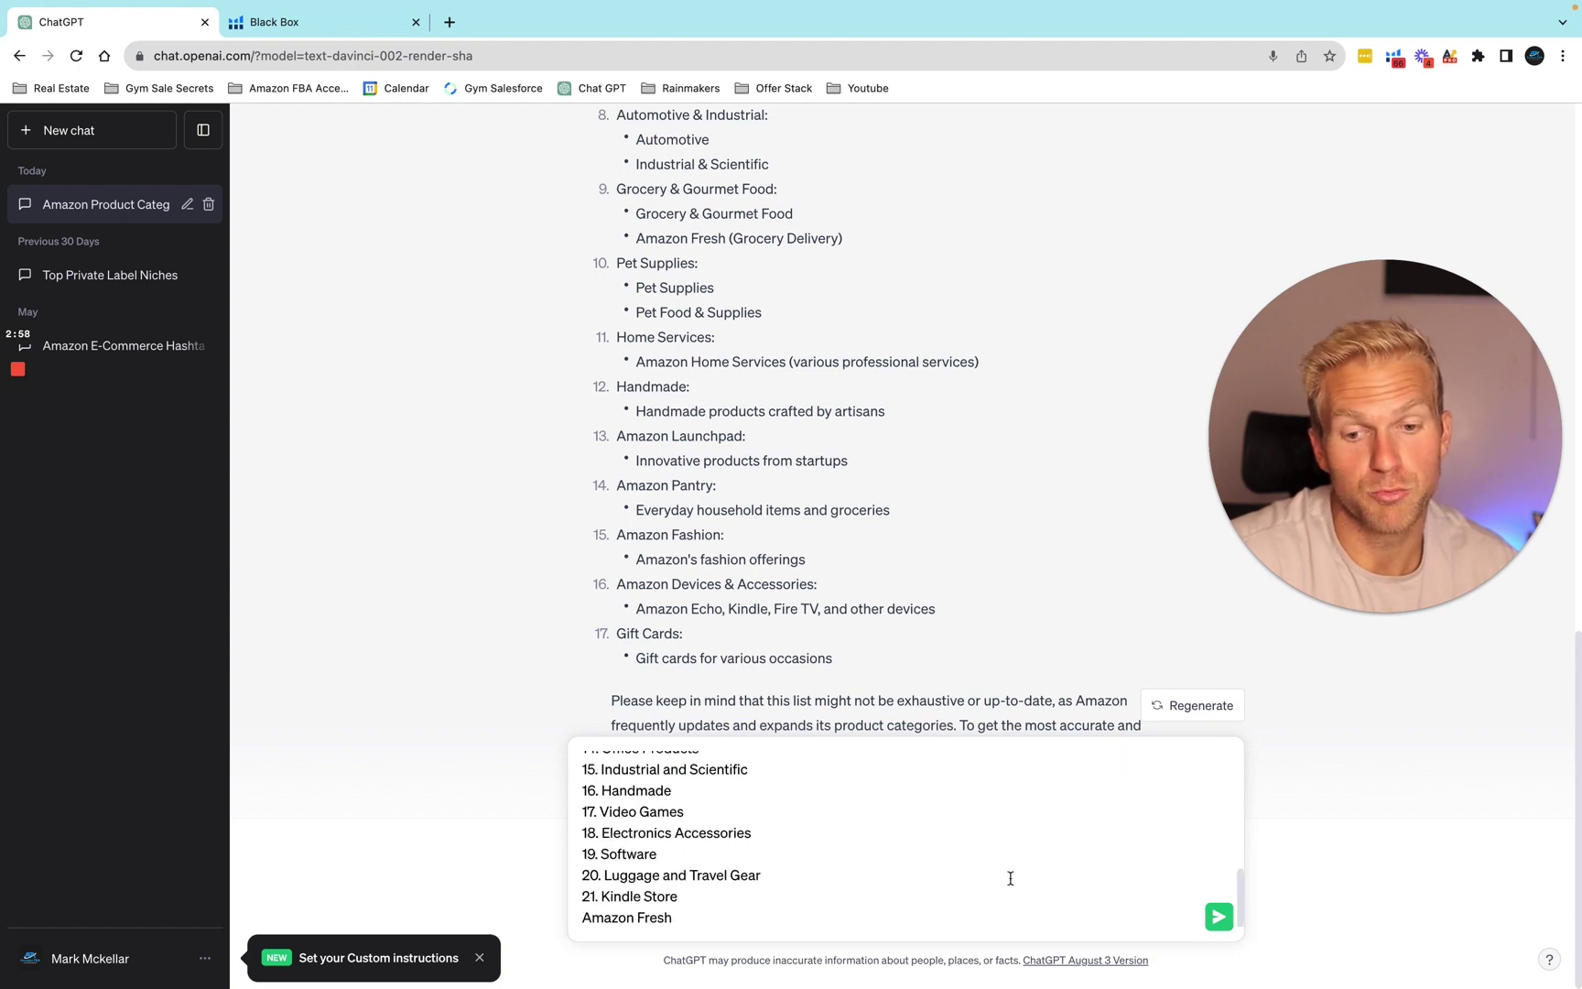
left_click(1217, 917)
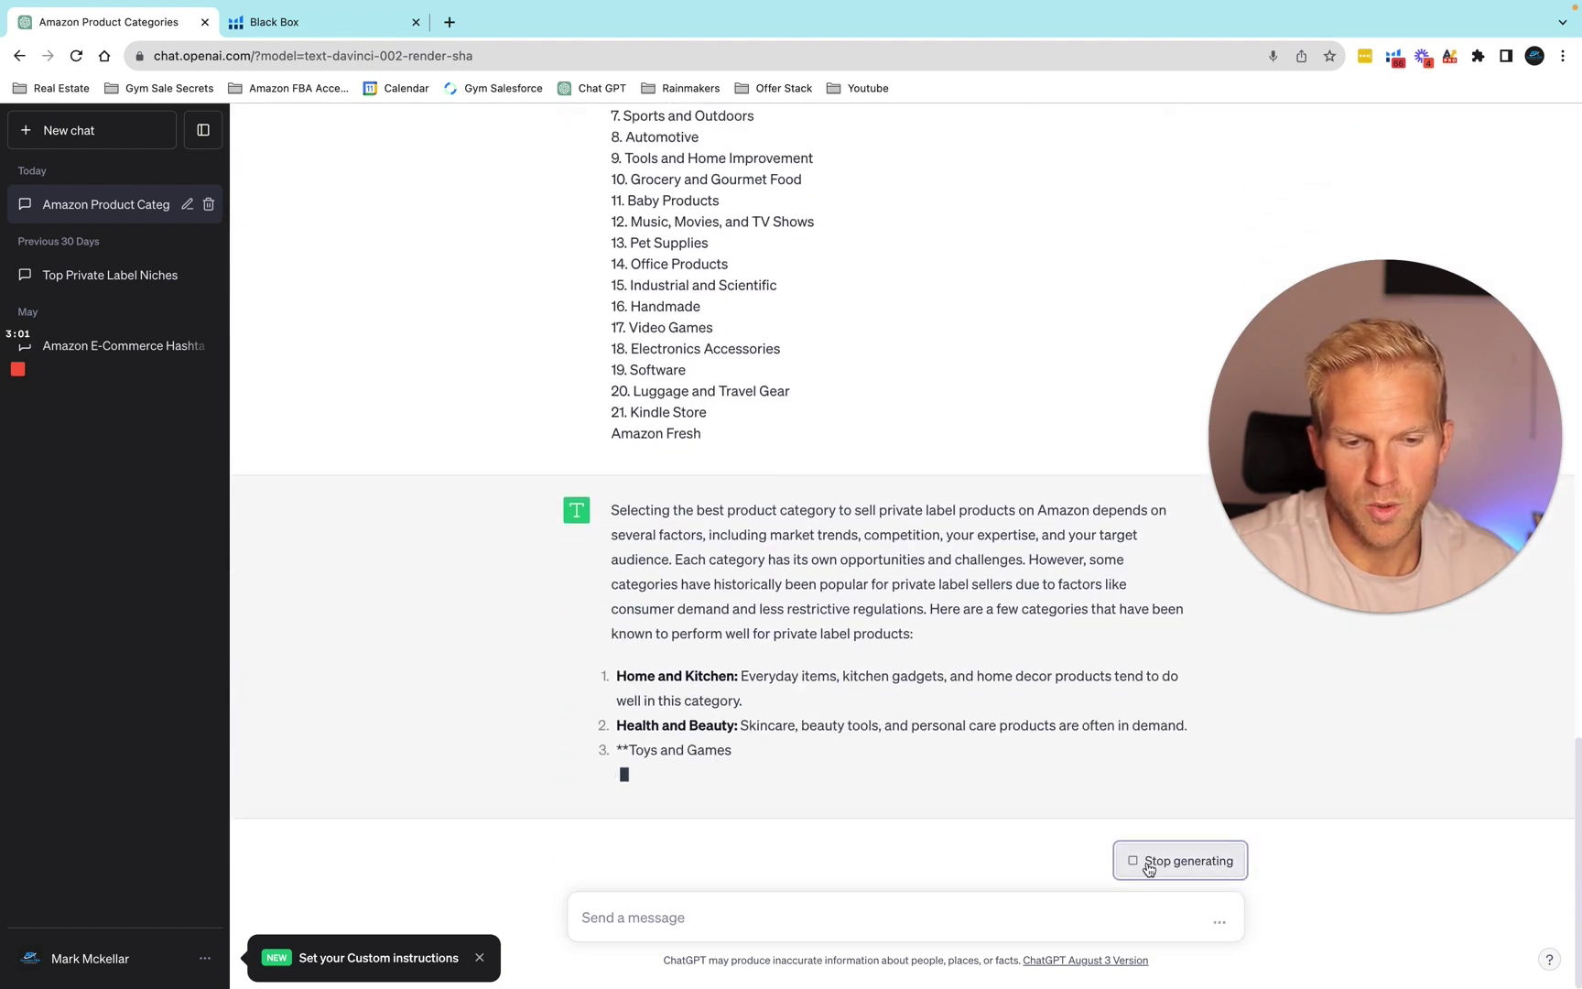
Stop the running answer and replace "best" with "5 most profitable" in the sent private label question
left_click(1155, 860)
scroll(1093, 492, "up", 10)
scroll(1190, 789, "down", 1)
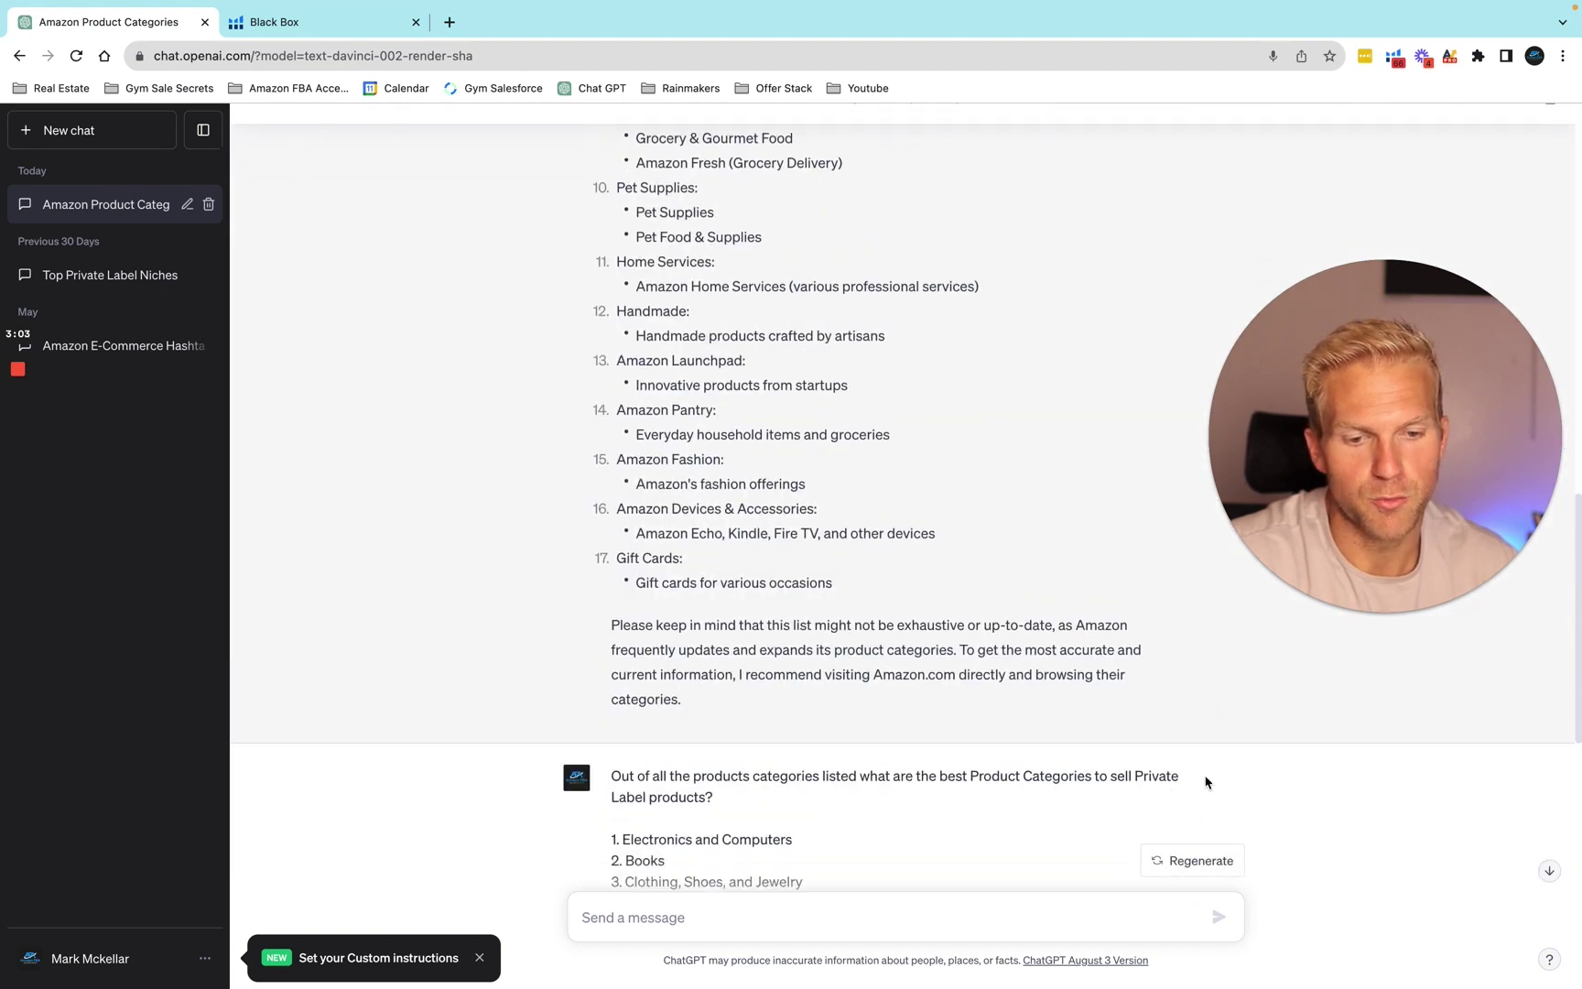
double_click(952, 778)
type("mos")
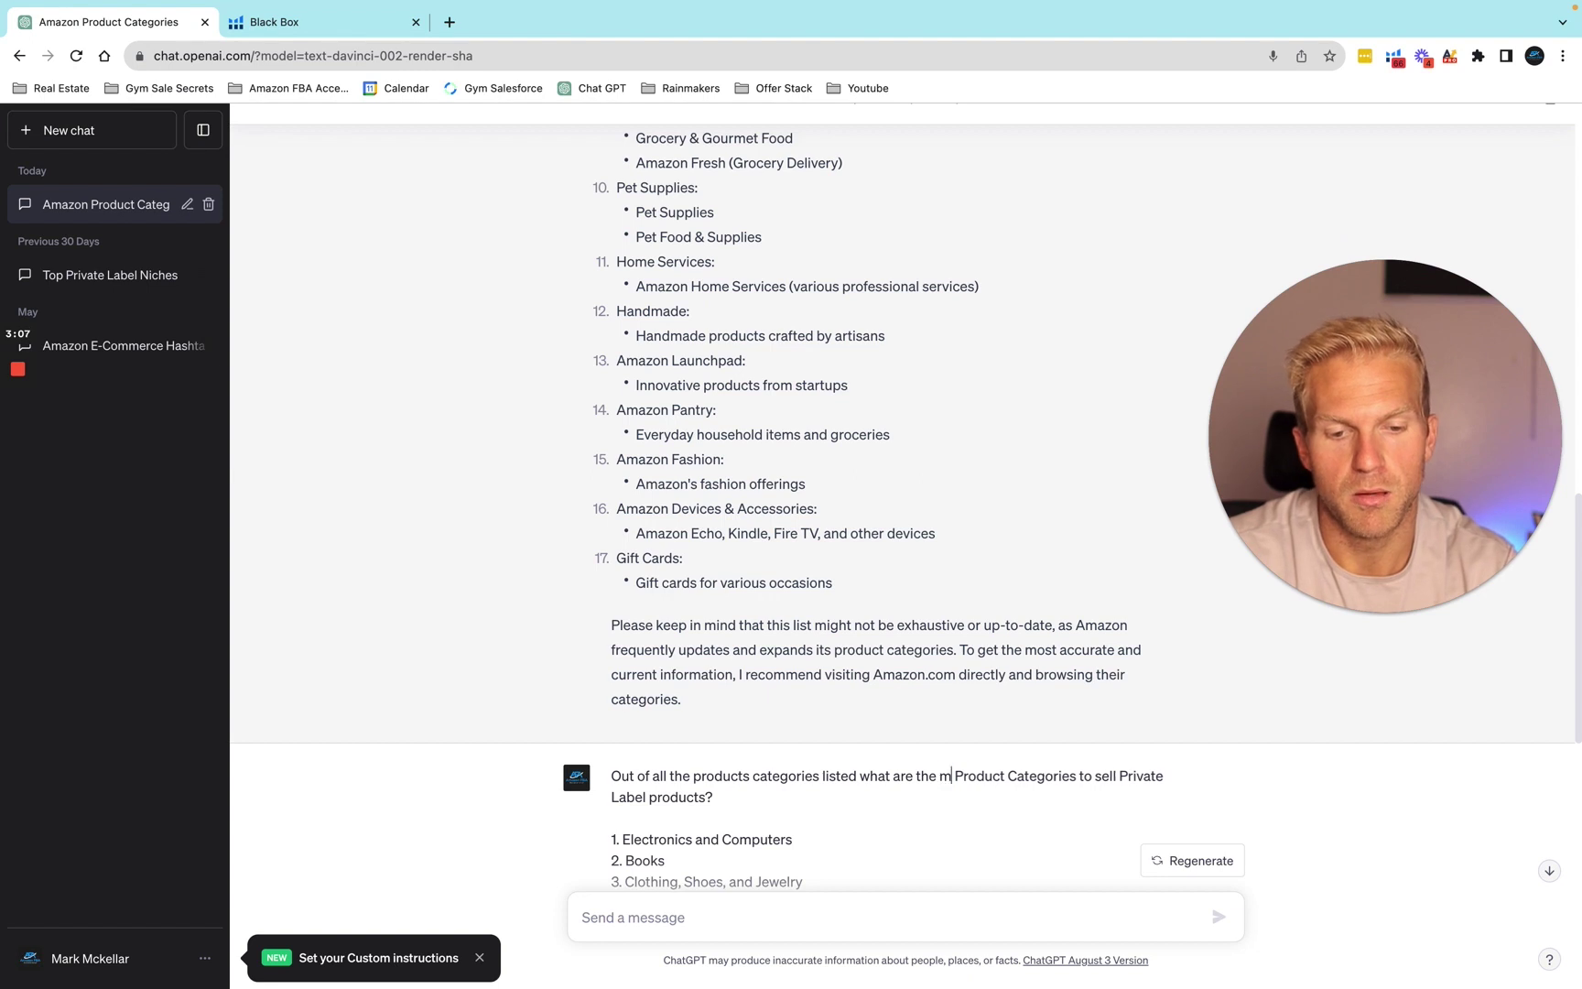
key("BackSpace")
key("BackSpace")
key("BackSpace")
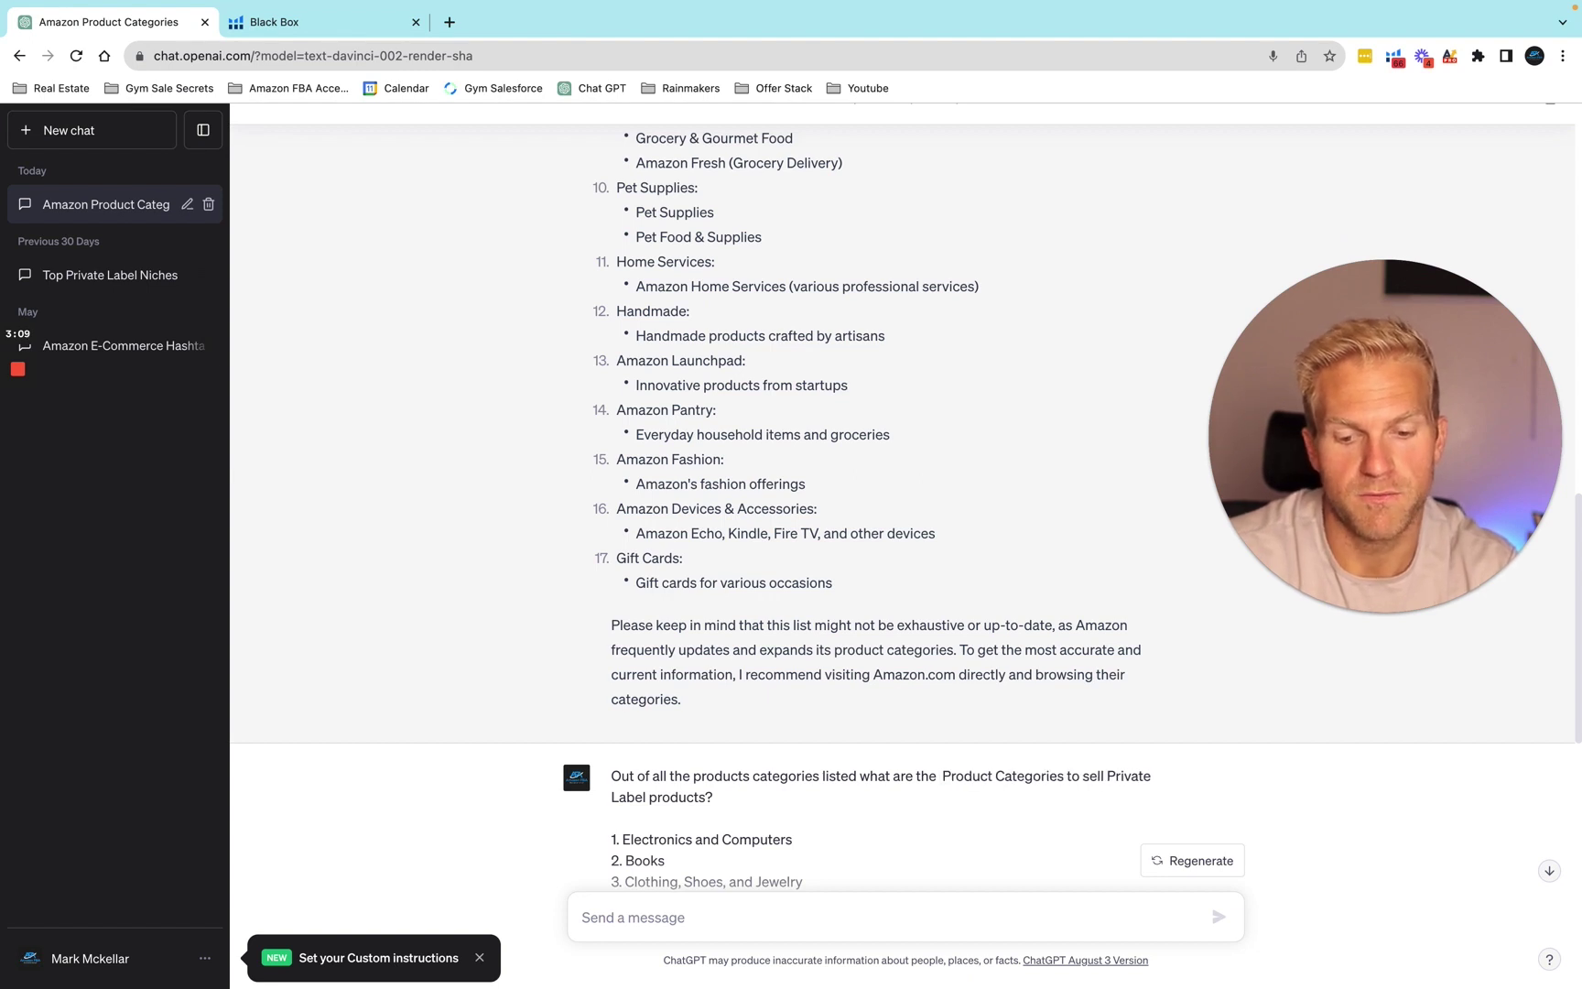
type("5 most profitable")
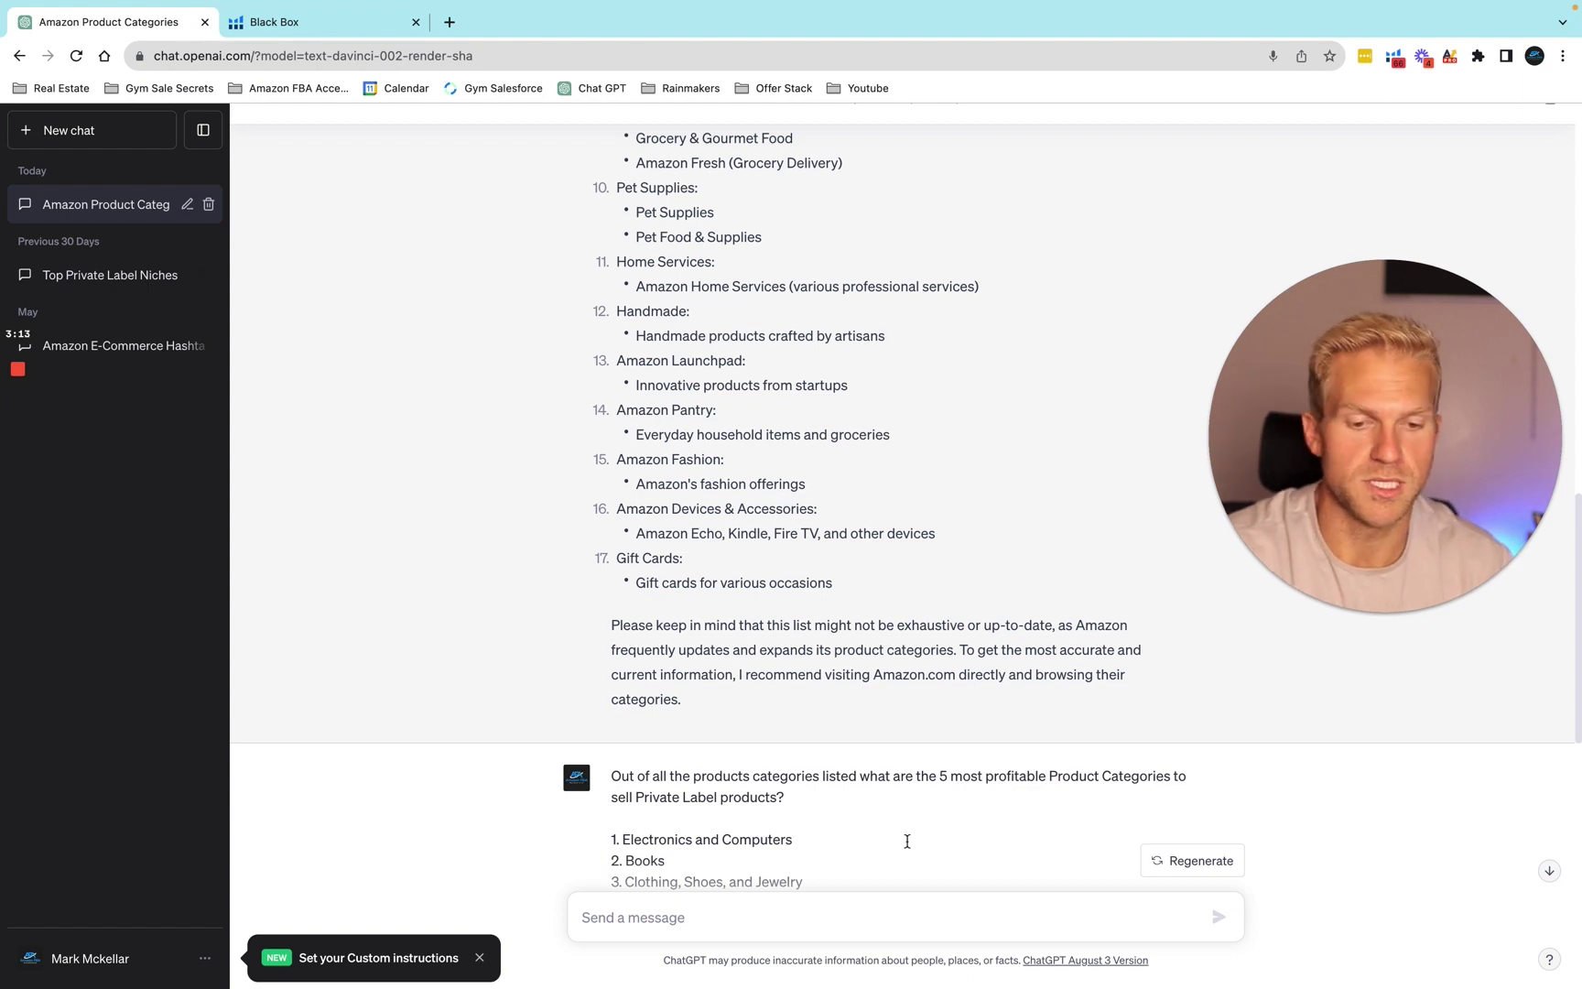
key("Return")
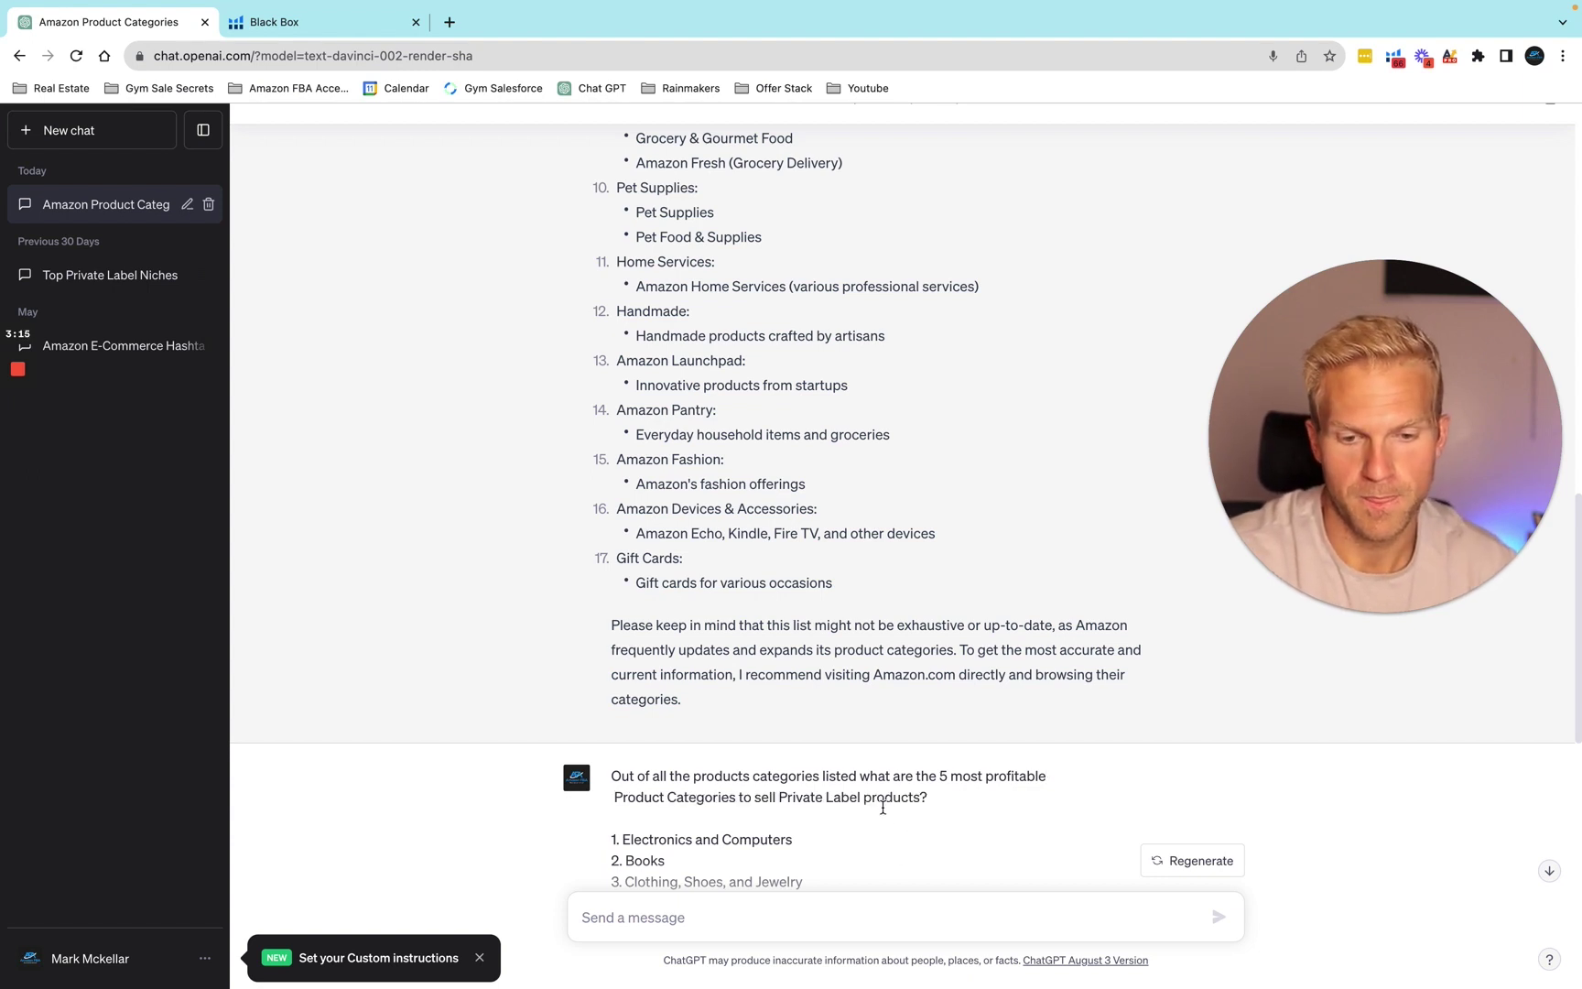
key("BackSpace")
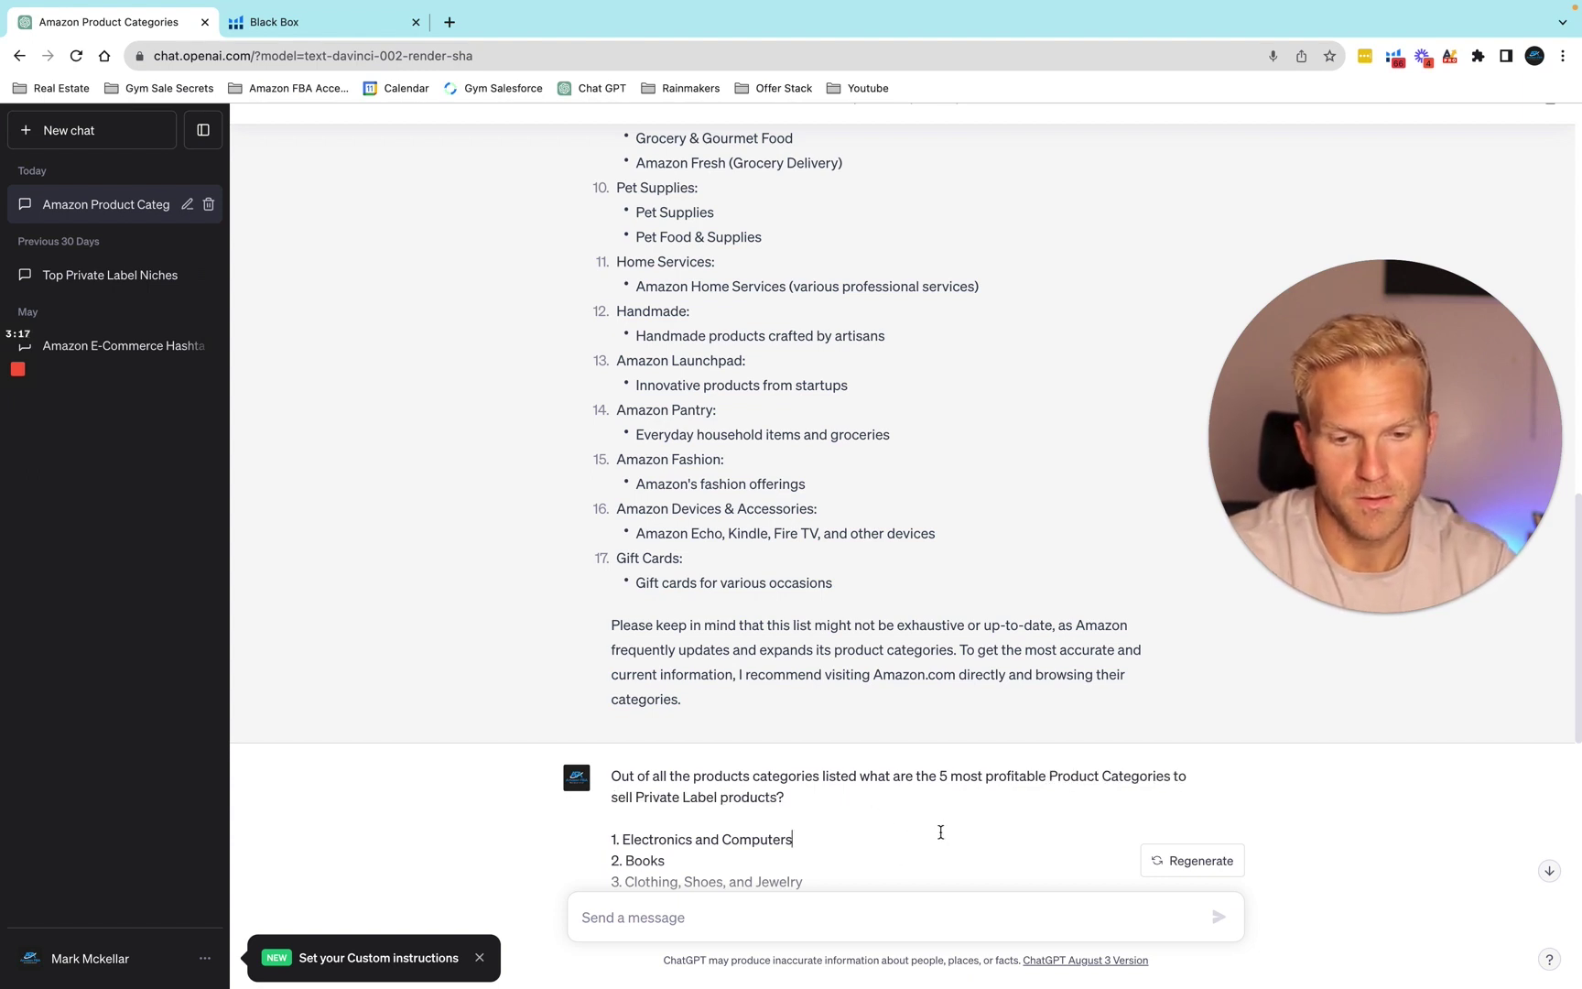
Regenerate the answer to the private label question and review the suggested categories
left_click(1160, 866)
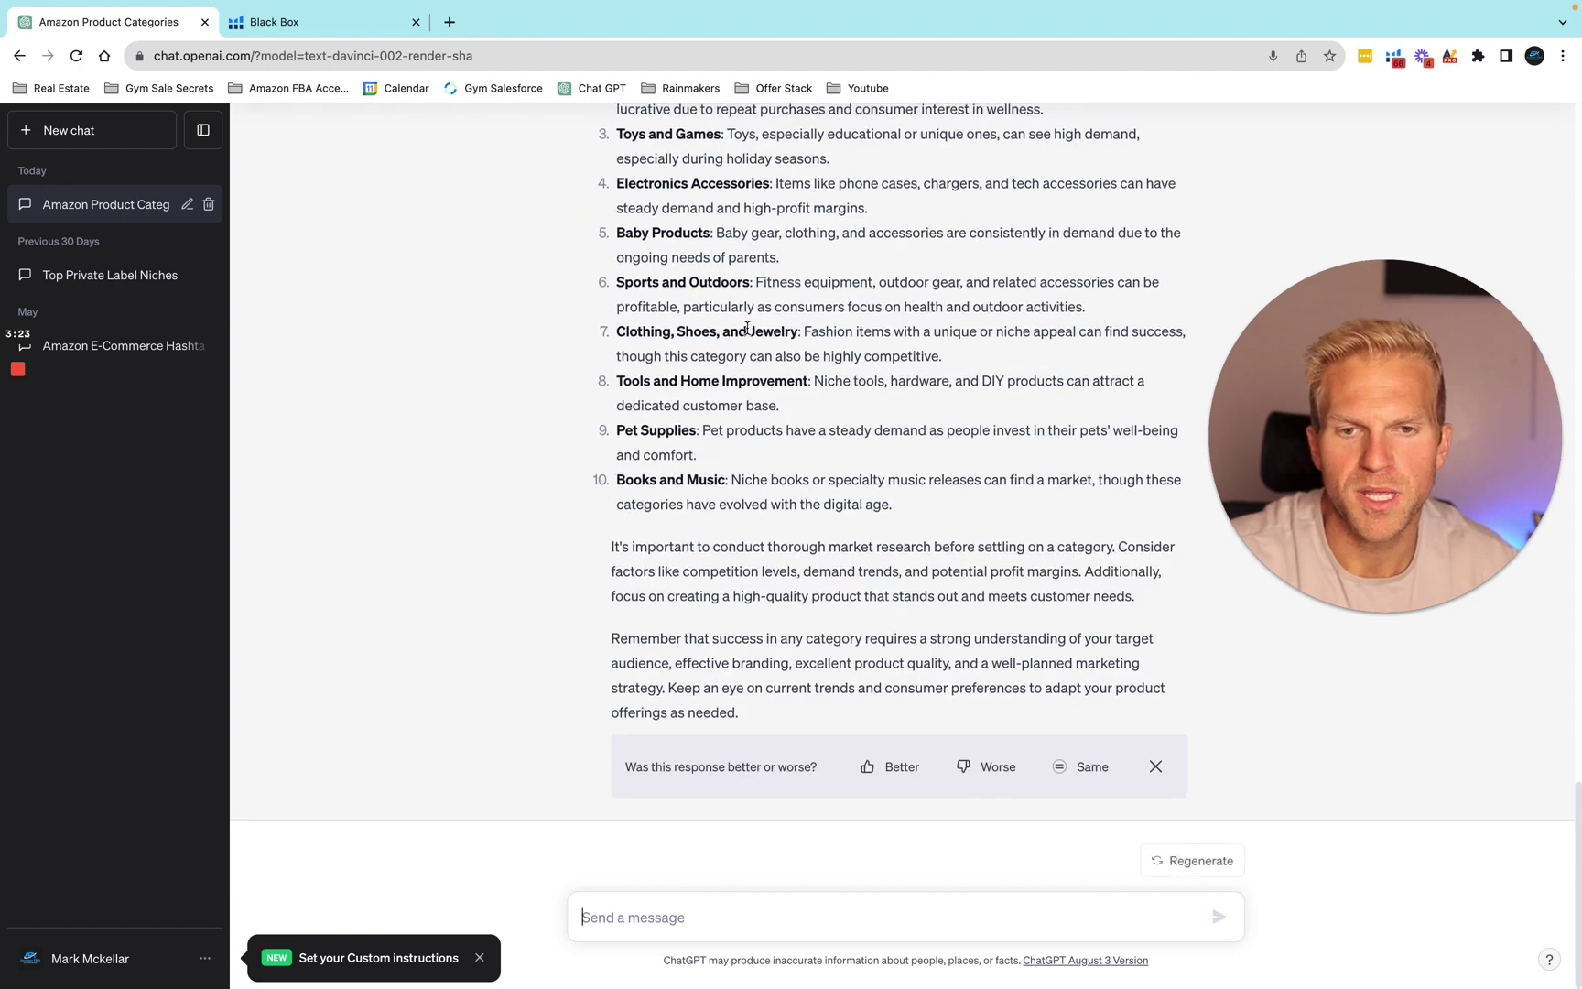
scroll(747, 326, "up", 3)
scroll(747, 326, "up", 1)
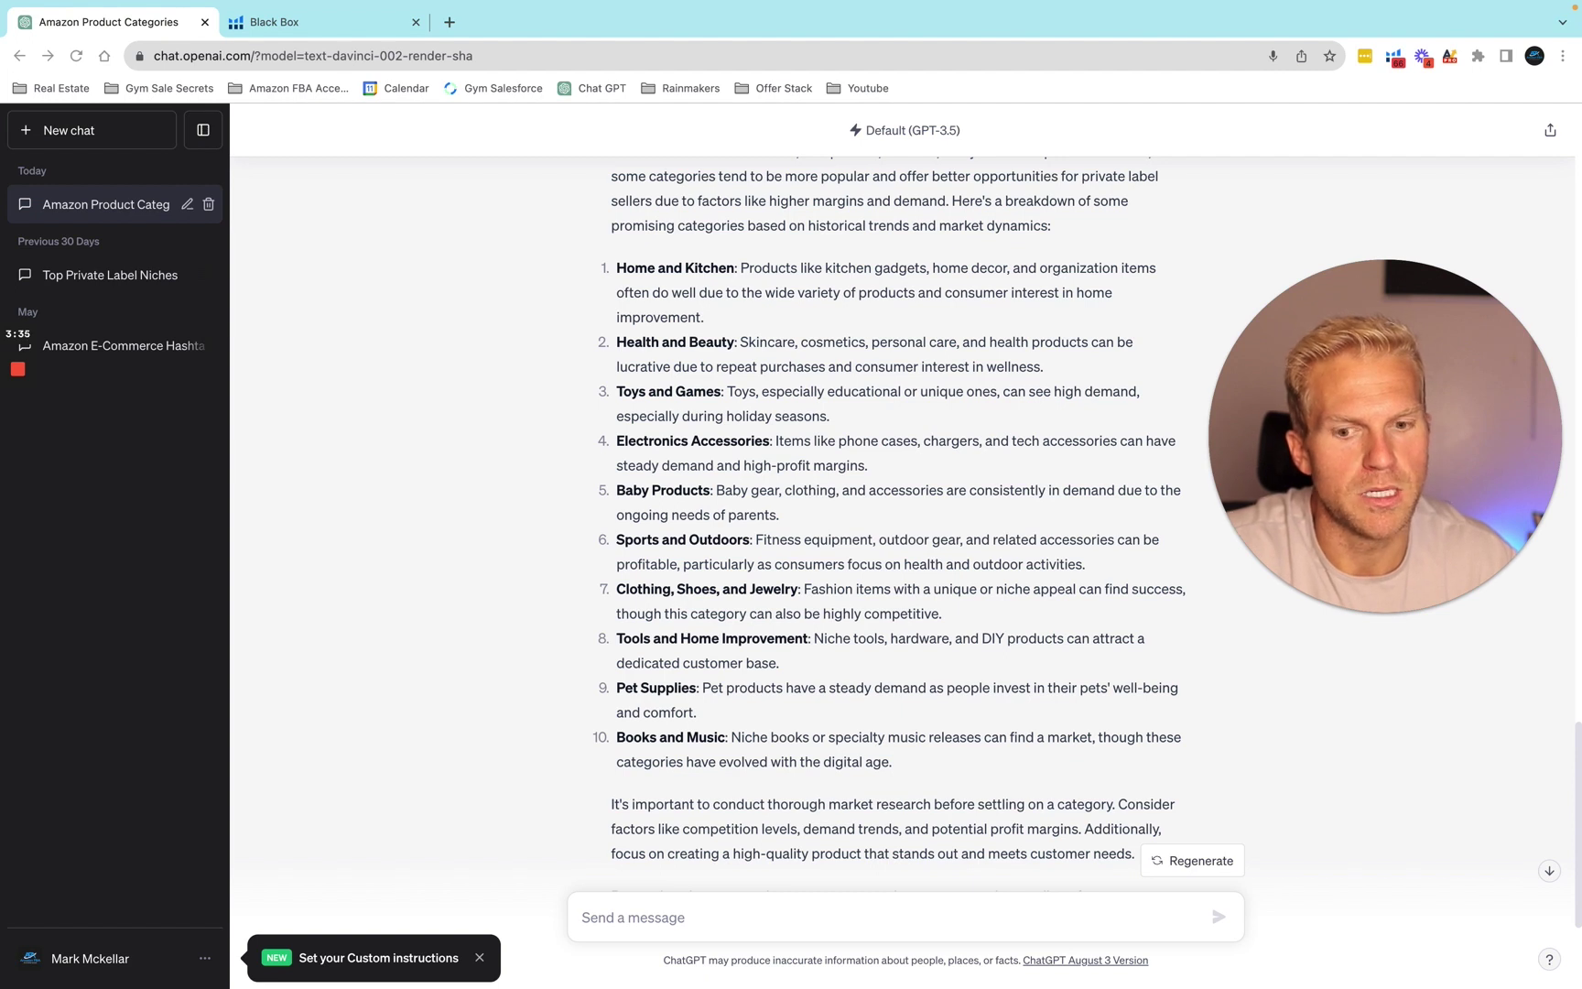
Ask for the categories listed above to be ordered top to bottom from highest to lowest product return rate when shopping online
left_click(818, 922)
type("Out of all the categories listed above, please categorize them them top to bottom, the top being categories that probably have the highest product return rate when shopping online, to the lowest product returned rate being at the bottom")
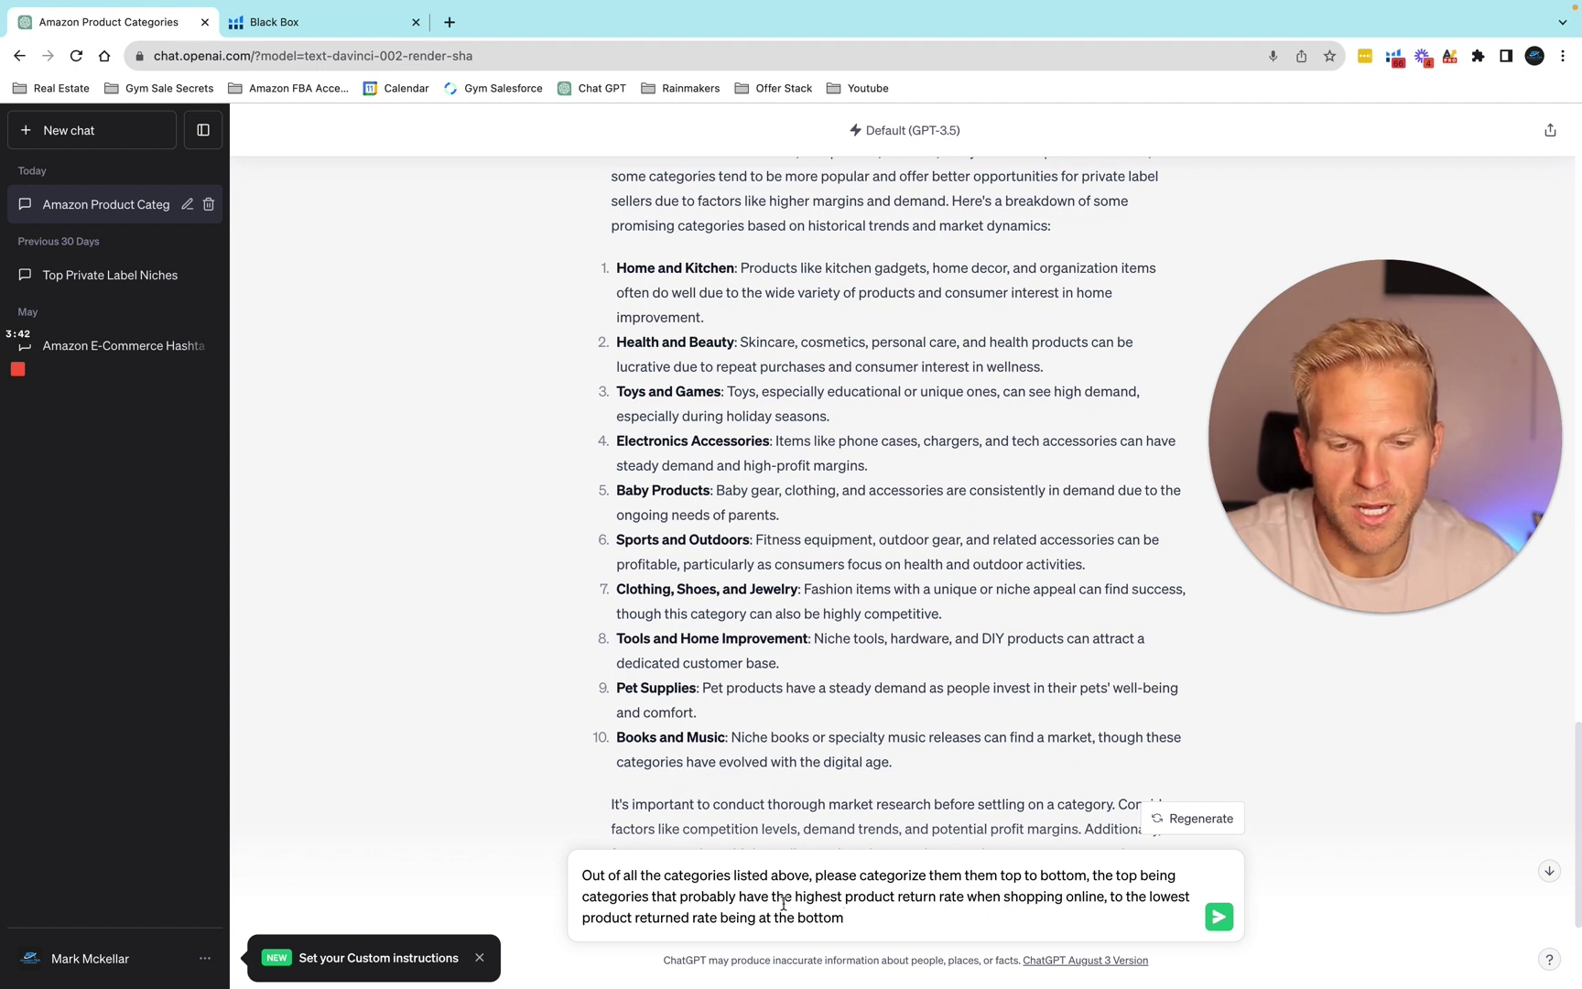
double_click(945, 874)
key("BackSpace")
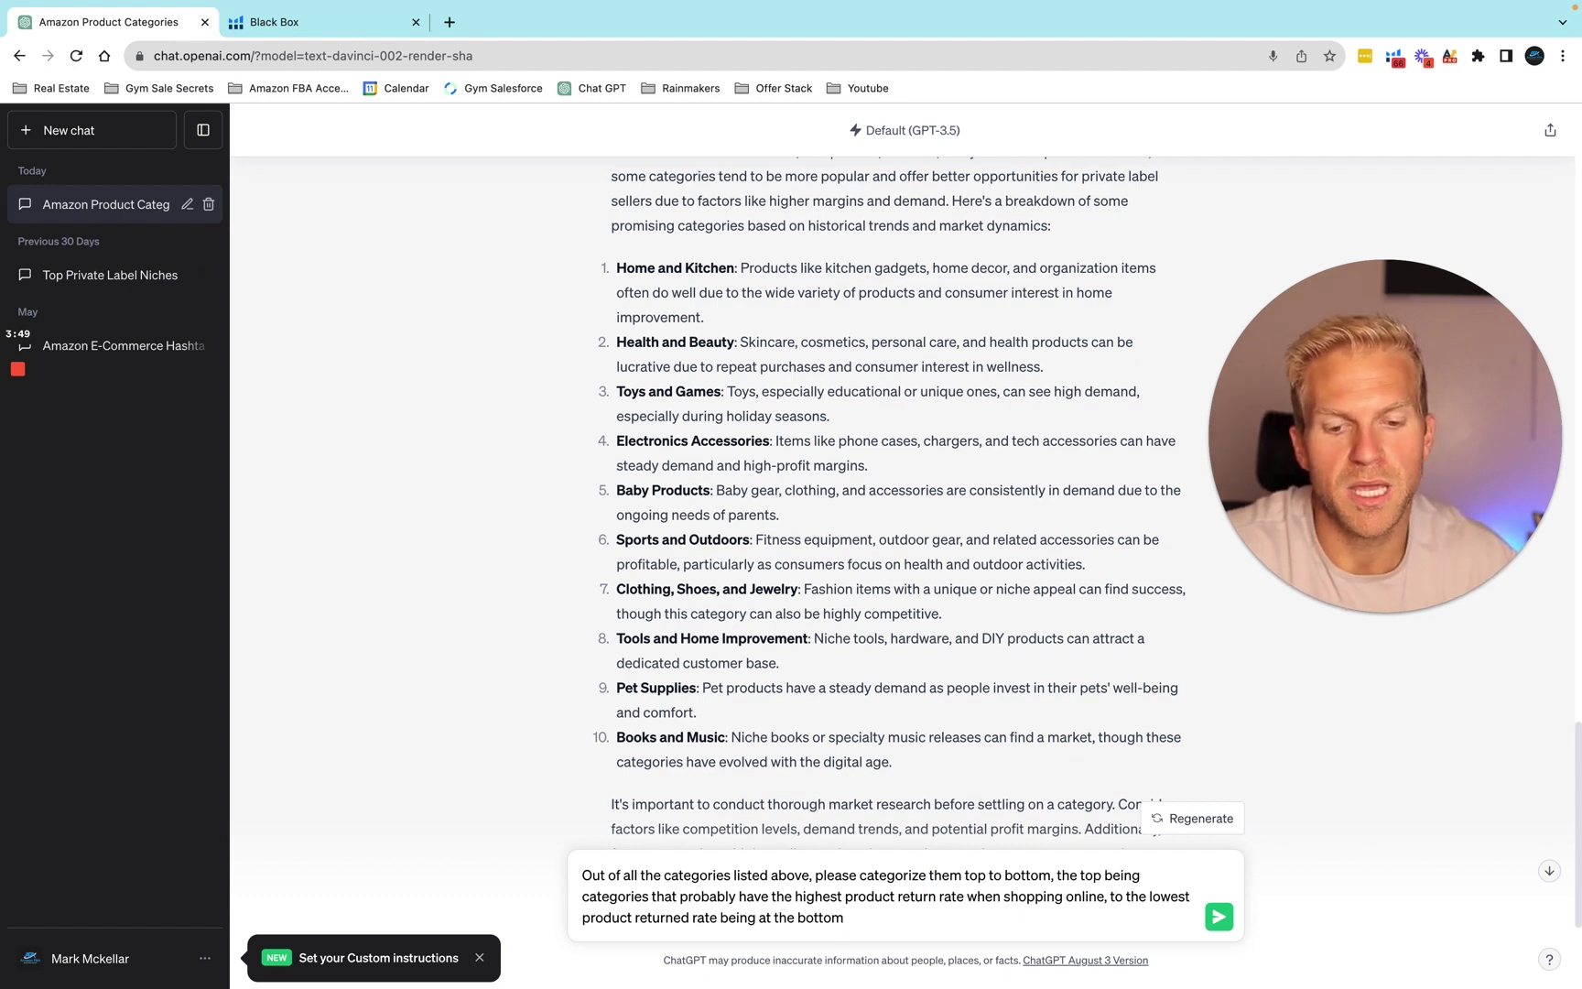
left_click_drag(736, 897, 678, 896)
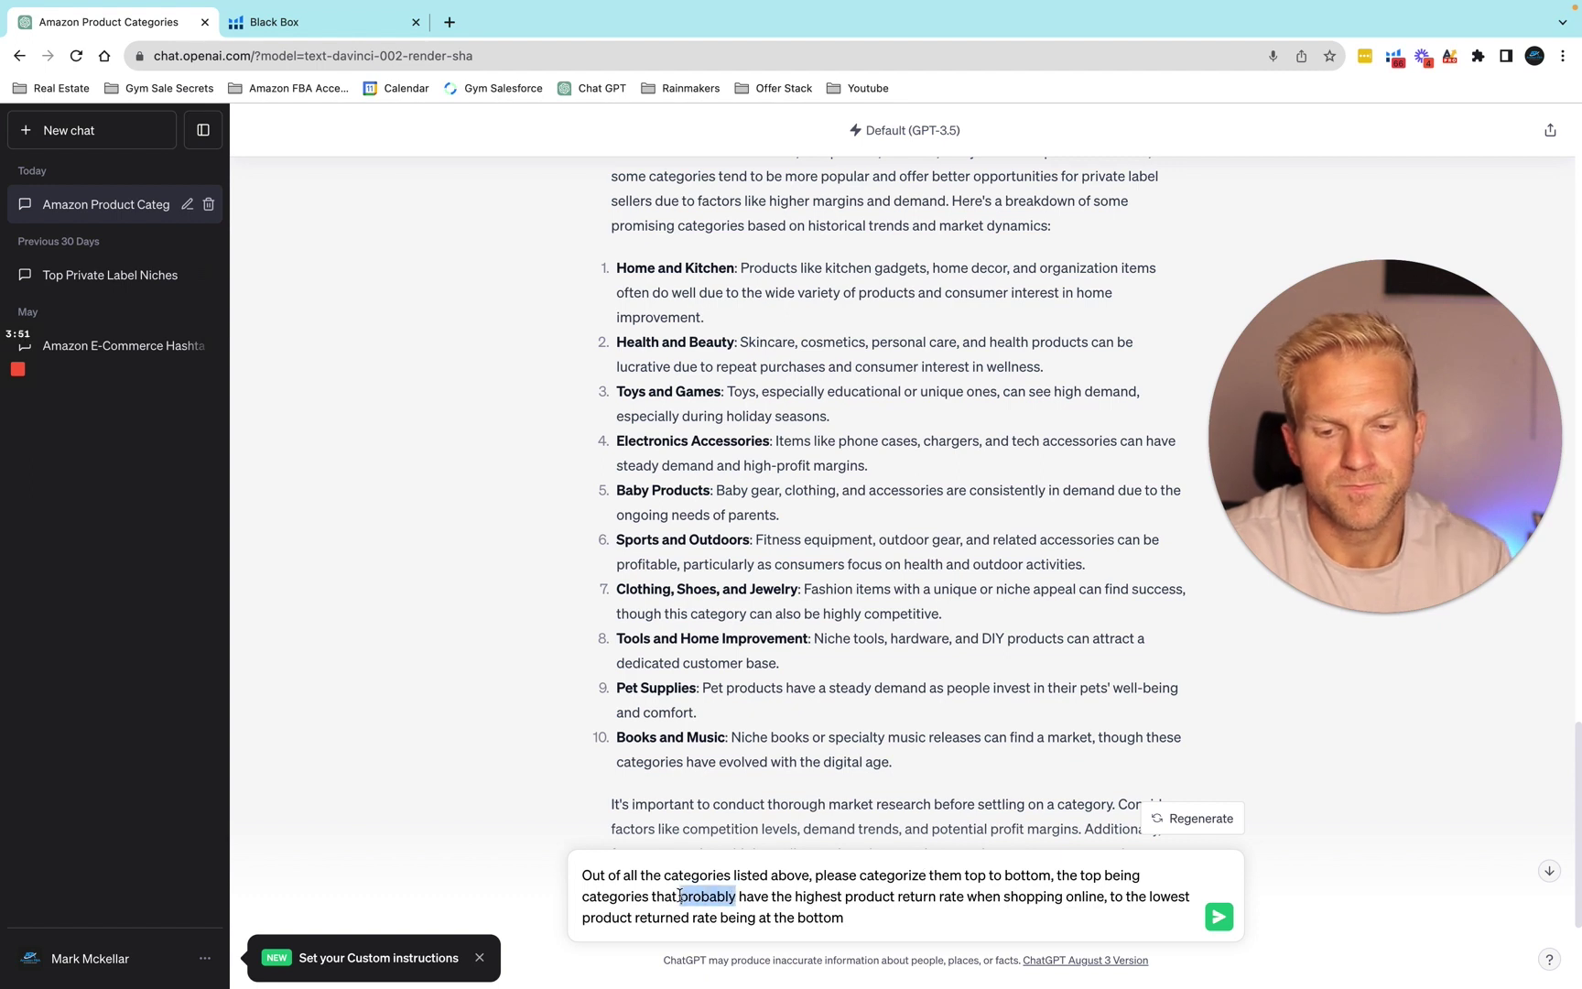
key("BackSpace")
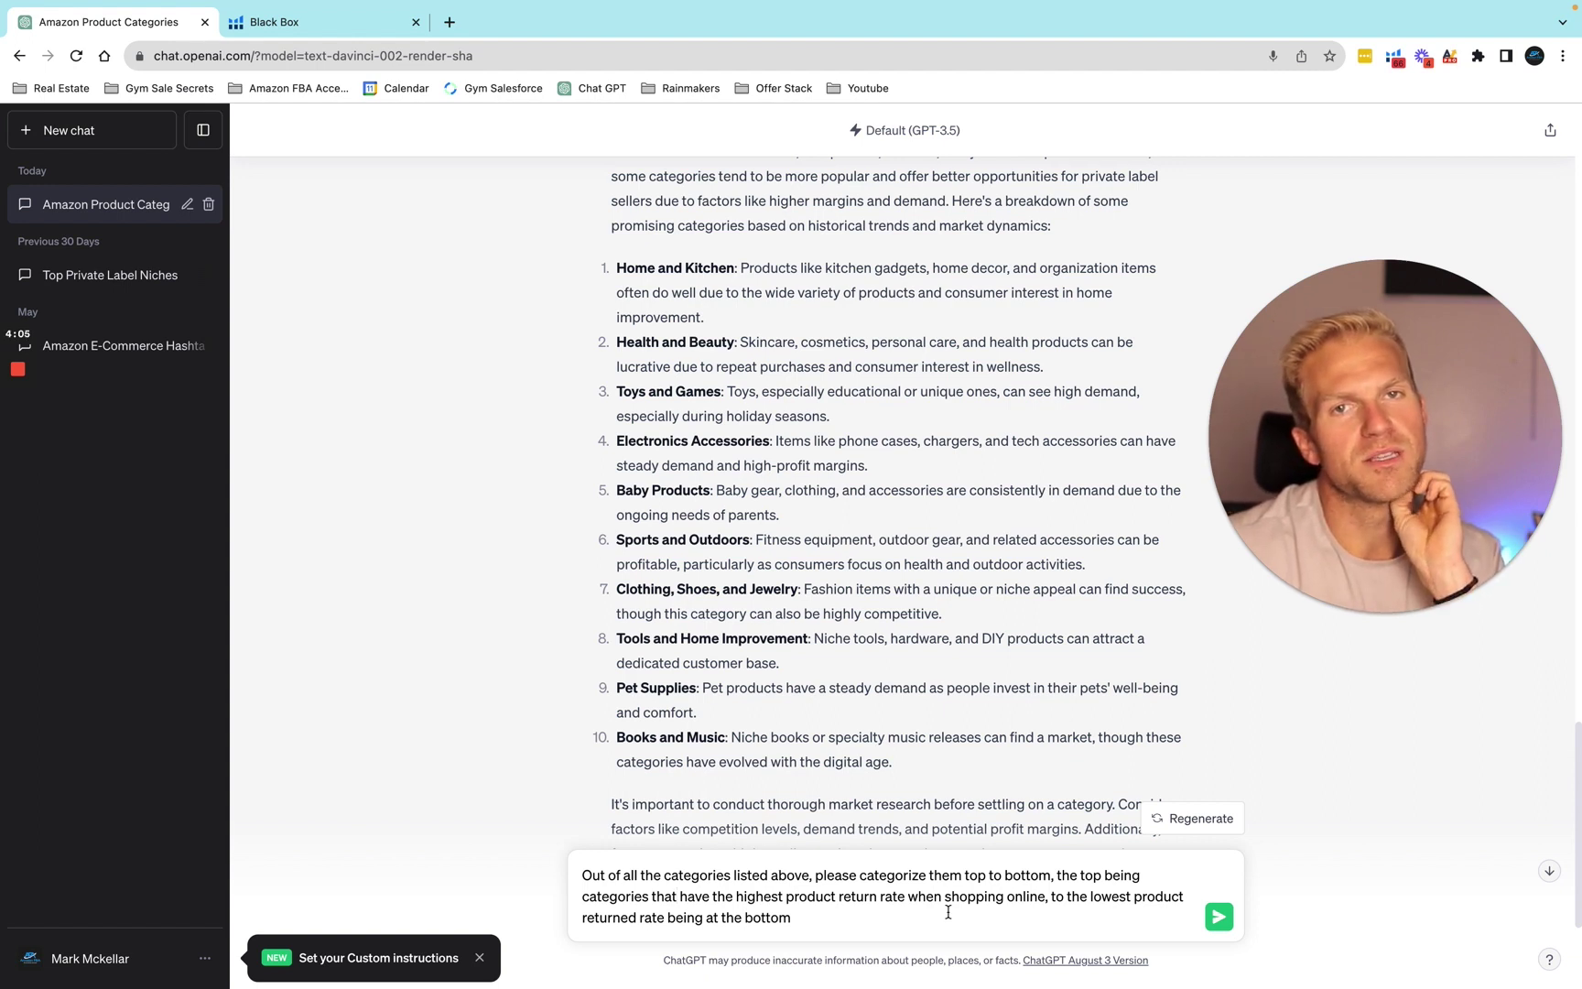
left_click(1217, 918)
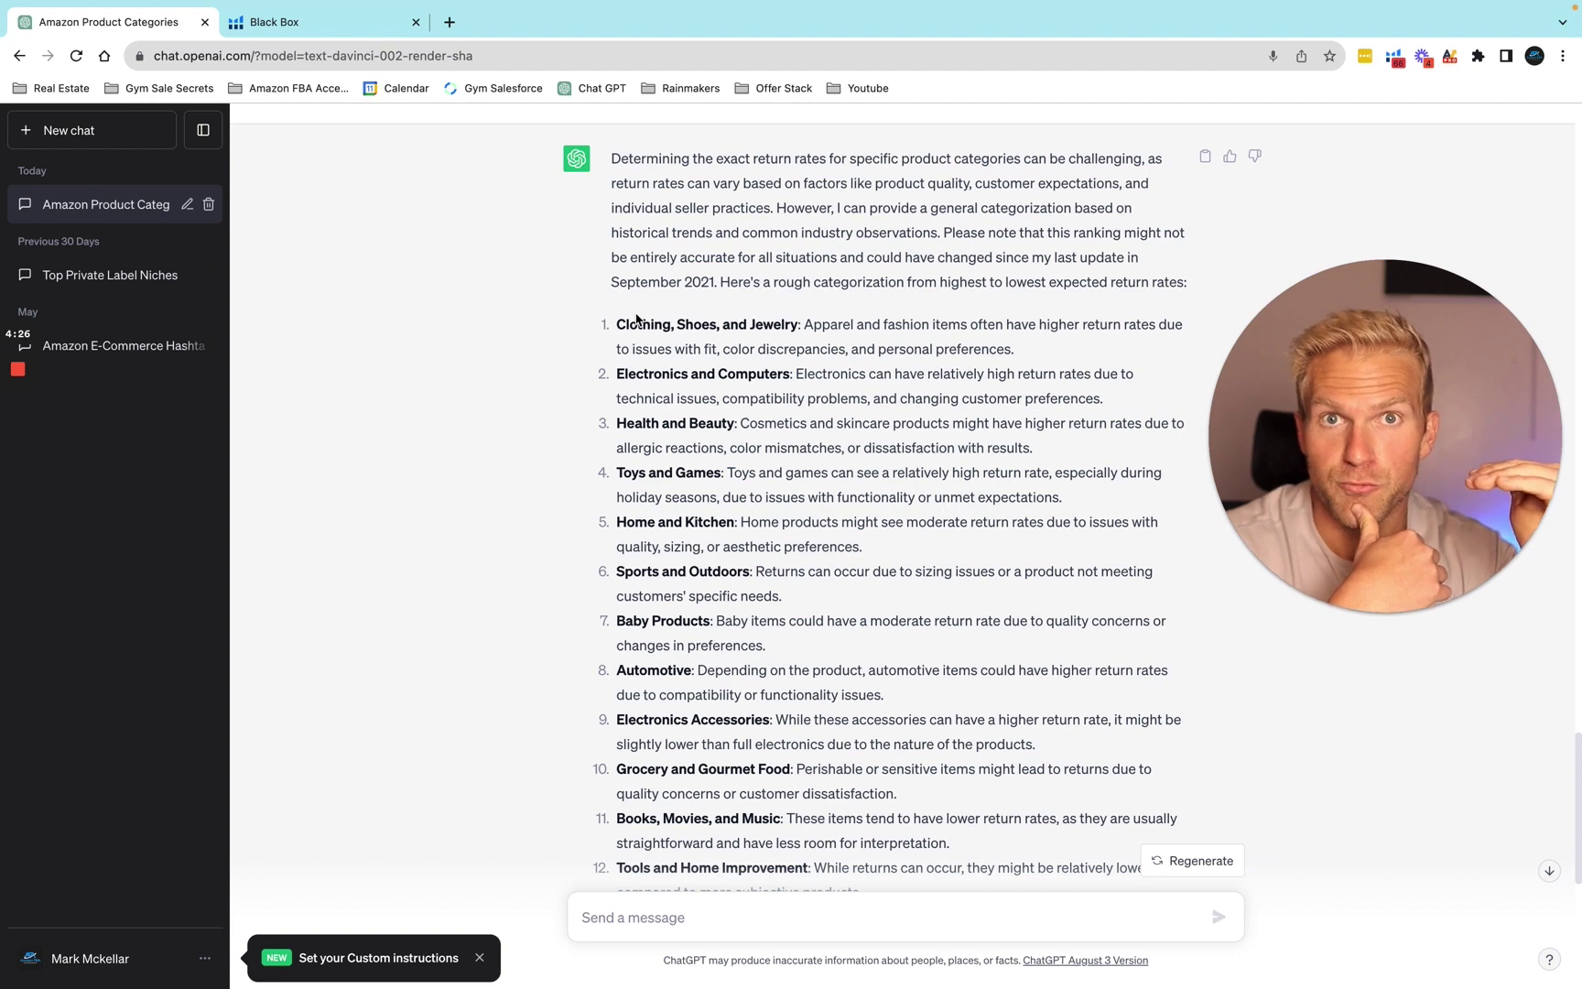
Review the return-rate ranking and copy "Pet Supplies" from it into a new message, followed by a line break
scroll(526, 420, "down", 5)
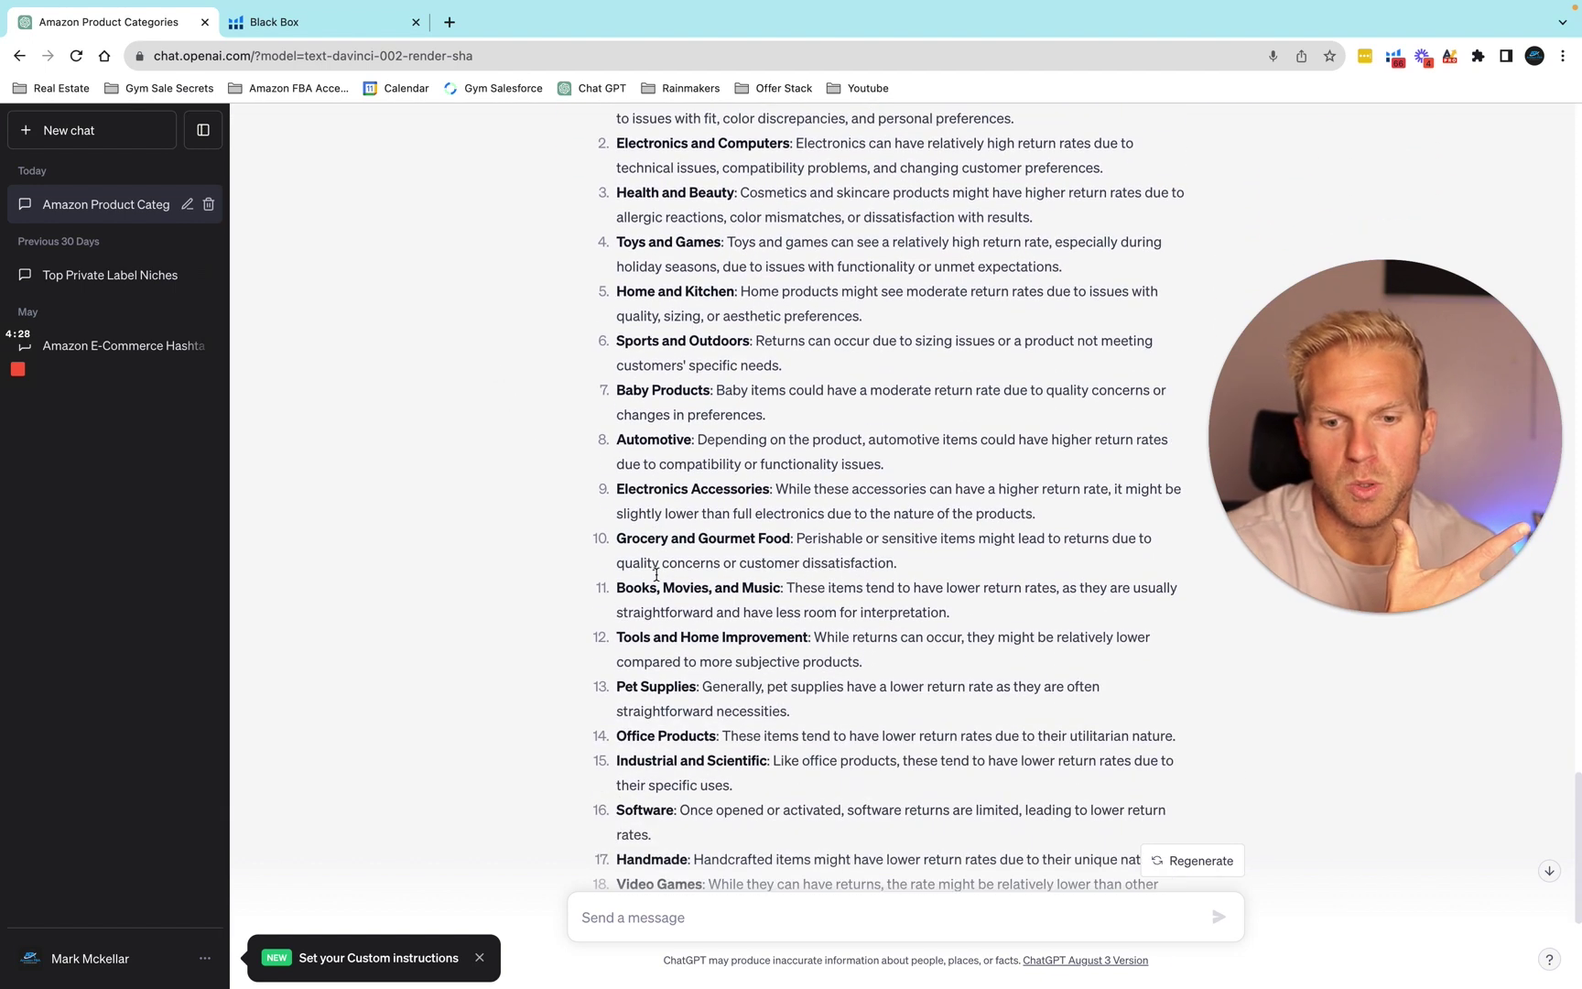
scroll(663, 725, "down", 2)
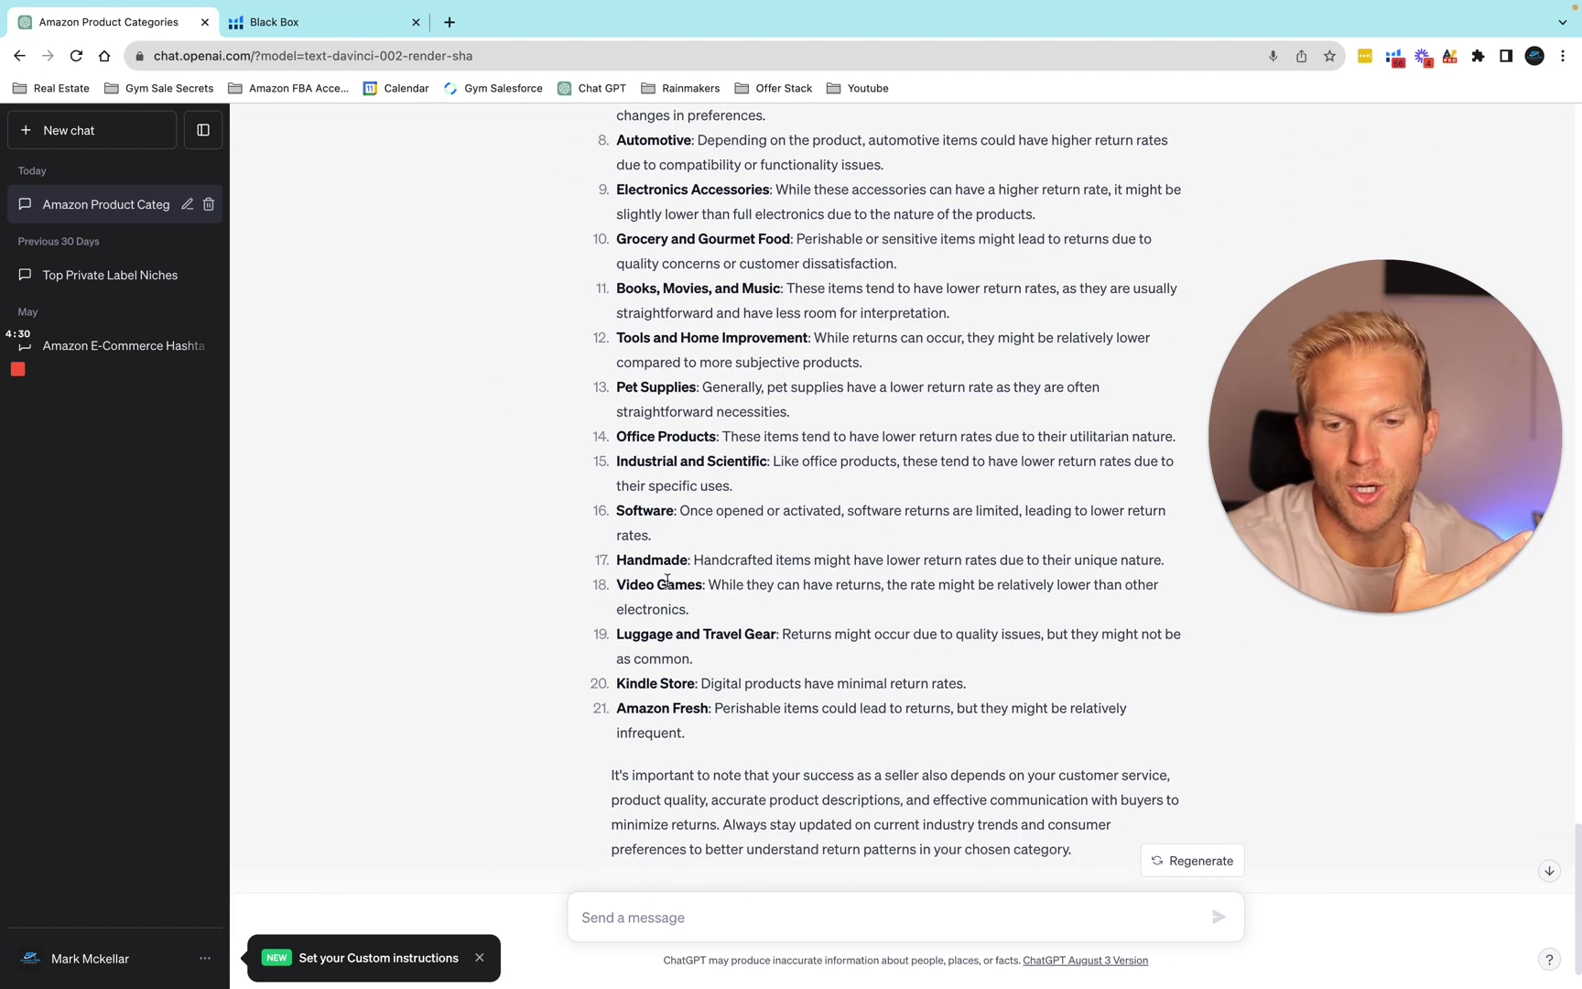
scroll(659, 513, "up", 1)
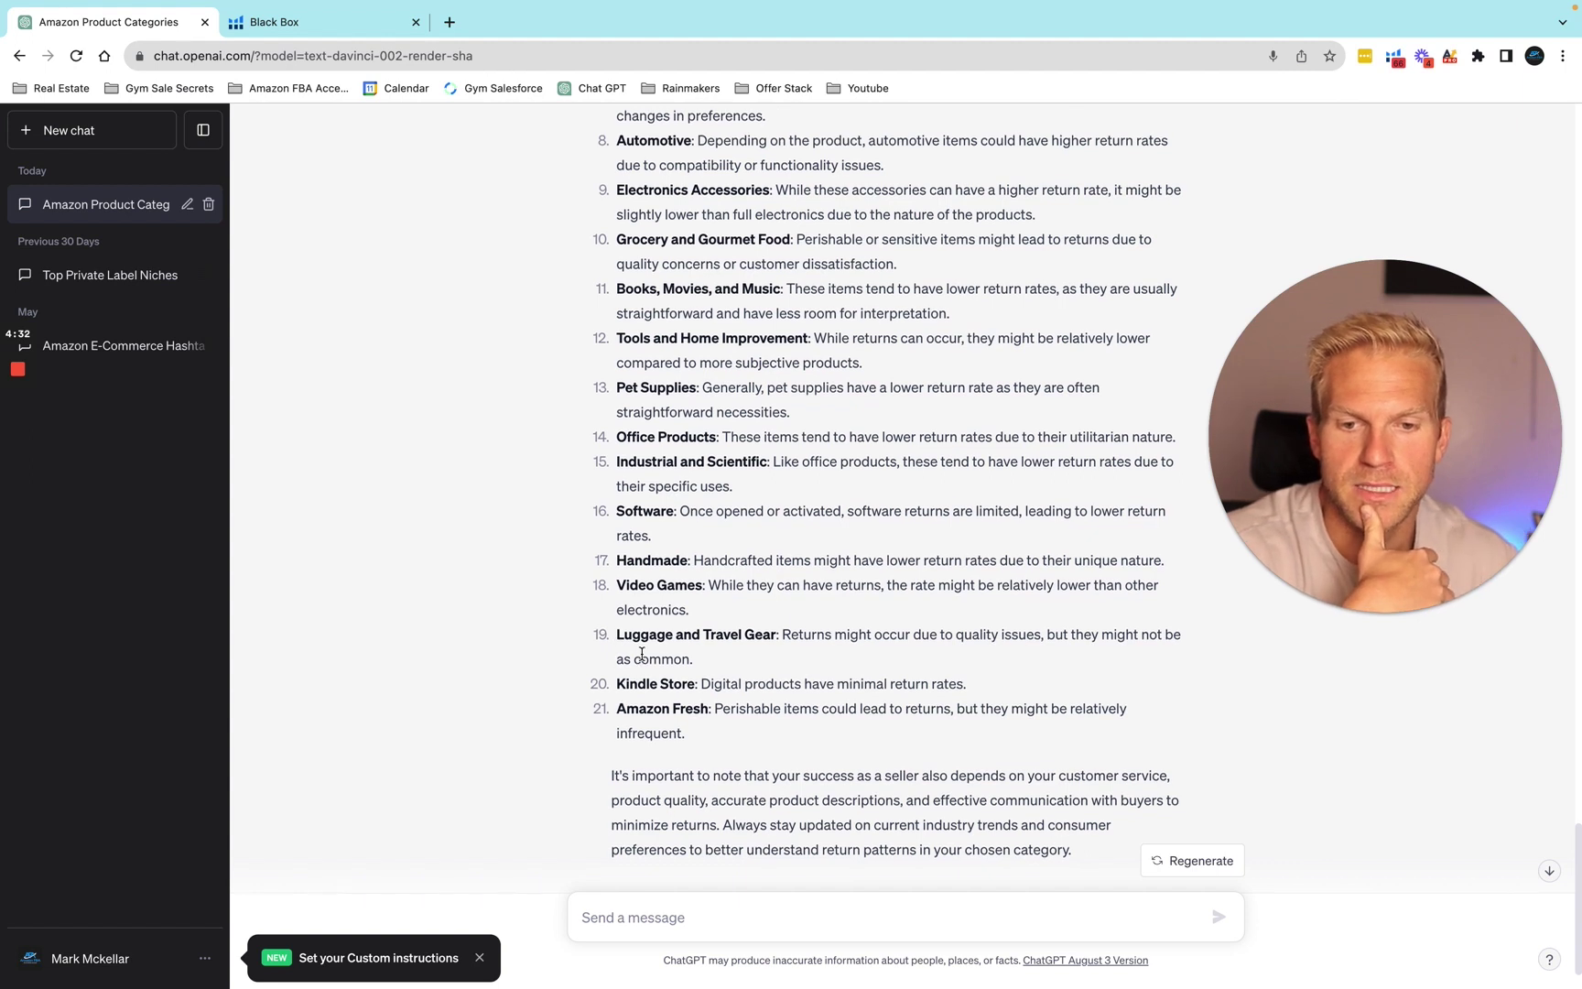
scroll(632, 279, "up", 1)
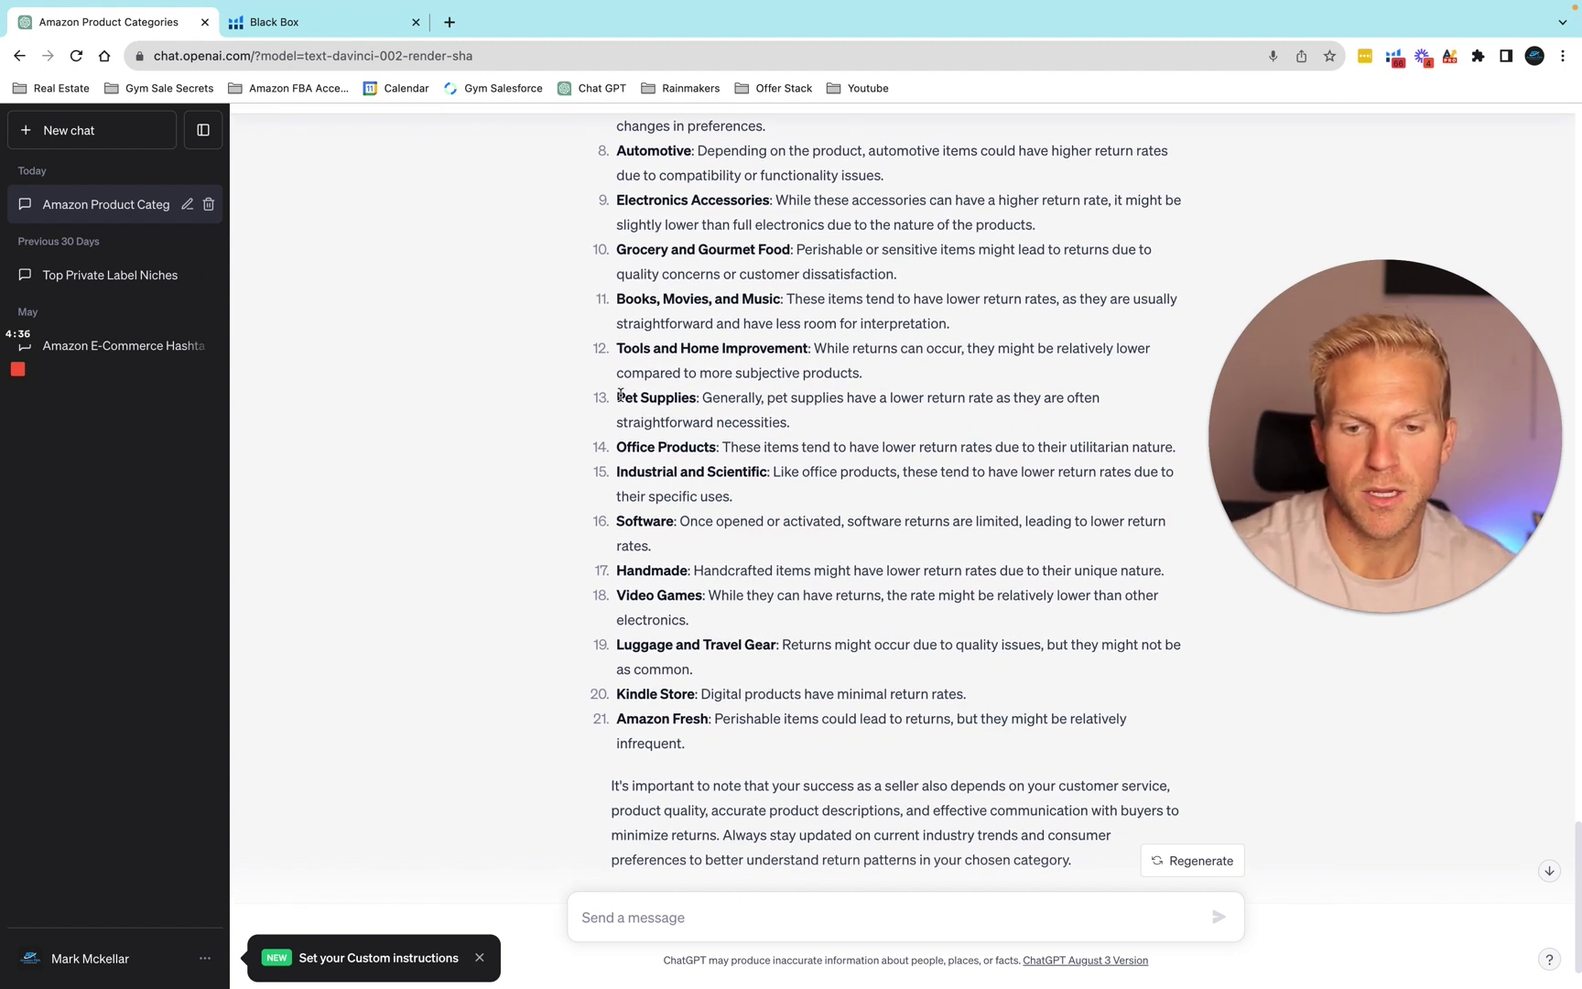
mouse_move(620, 394)
left_mouse_down()
mouse_move(701, 398)
mouse_move(616, 400)
left_mouse_up()
key("ctrl+c")
left_click(696, 403)
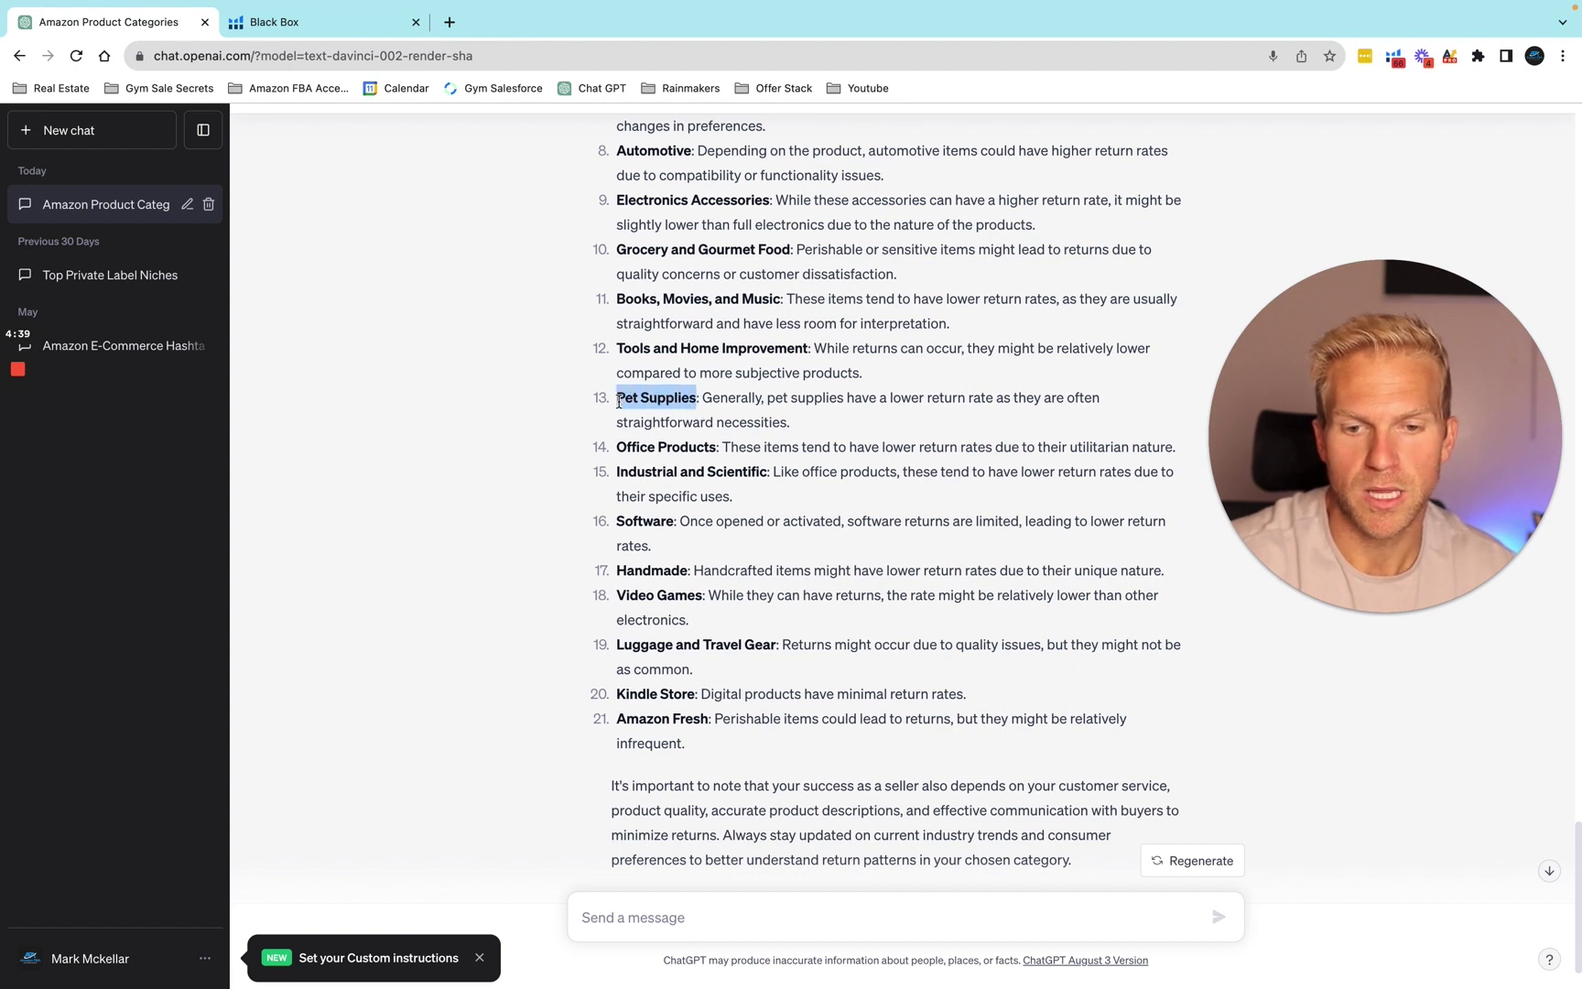
left_click(673, 918)
key("ctrl+v")
key("shift+Return")
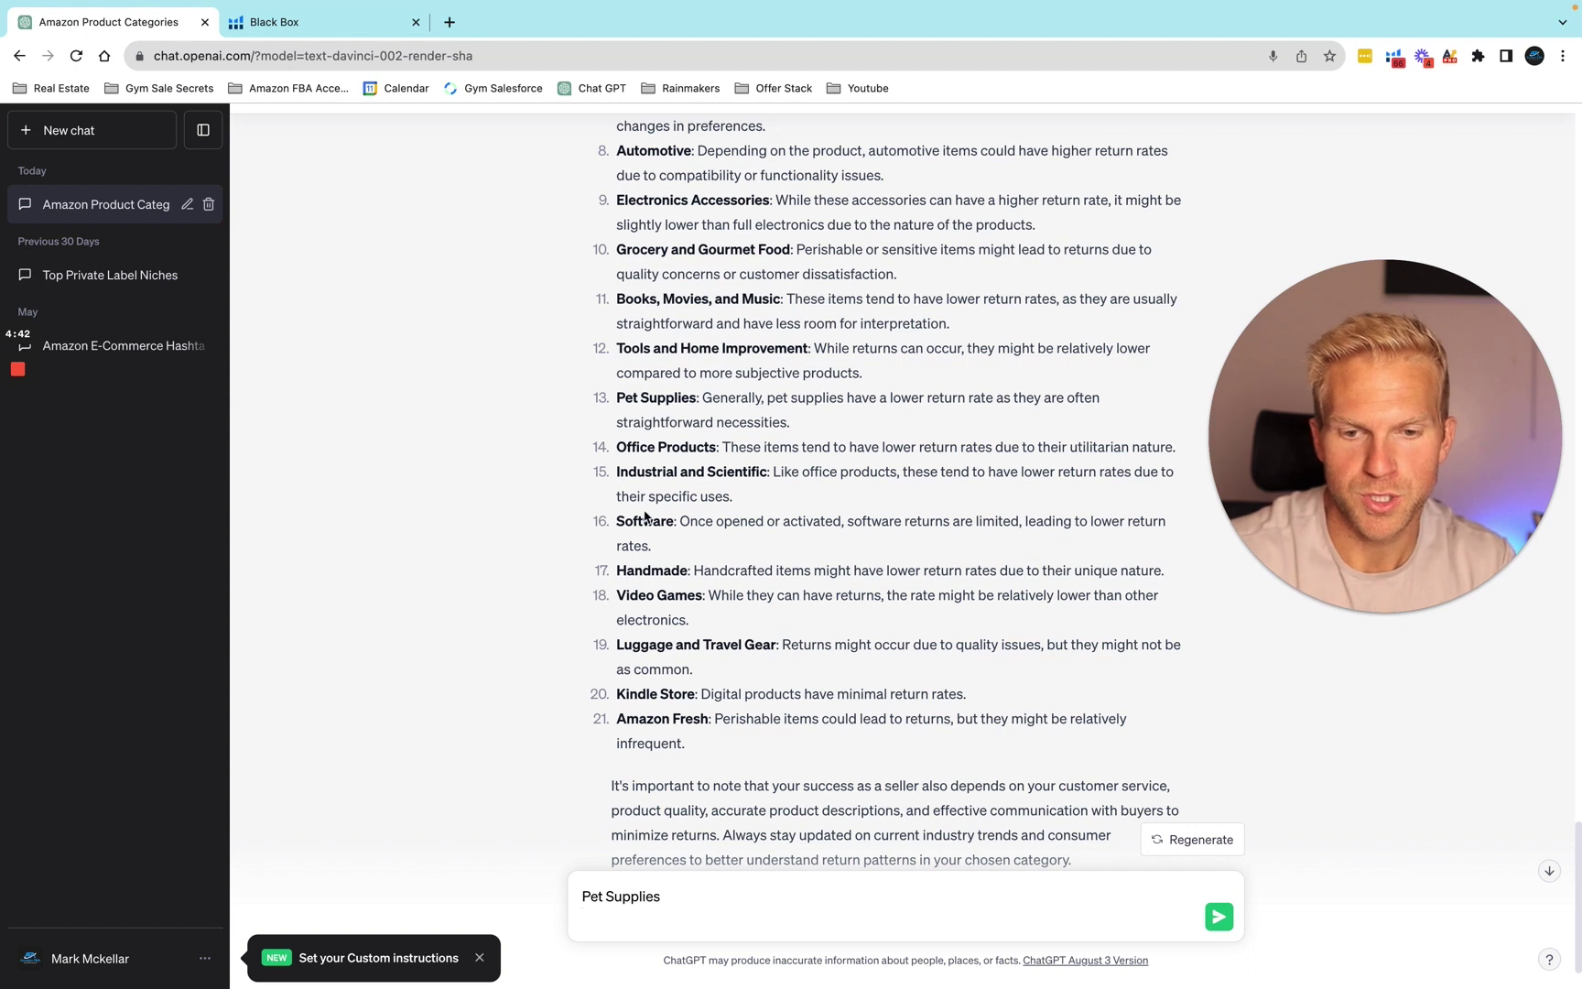
Copy "Office Products" from the ranking onto the second line of the message draft
left_click_drag(716, 448, 615, 447)
key("ctrl+c")
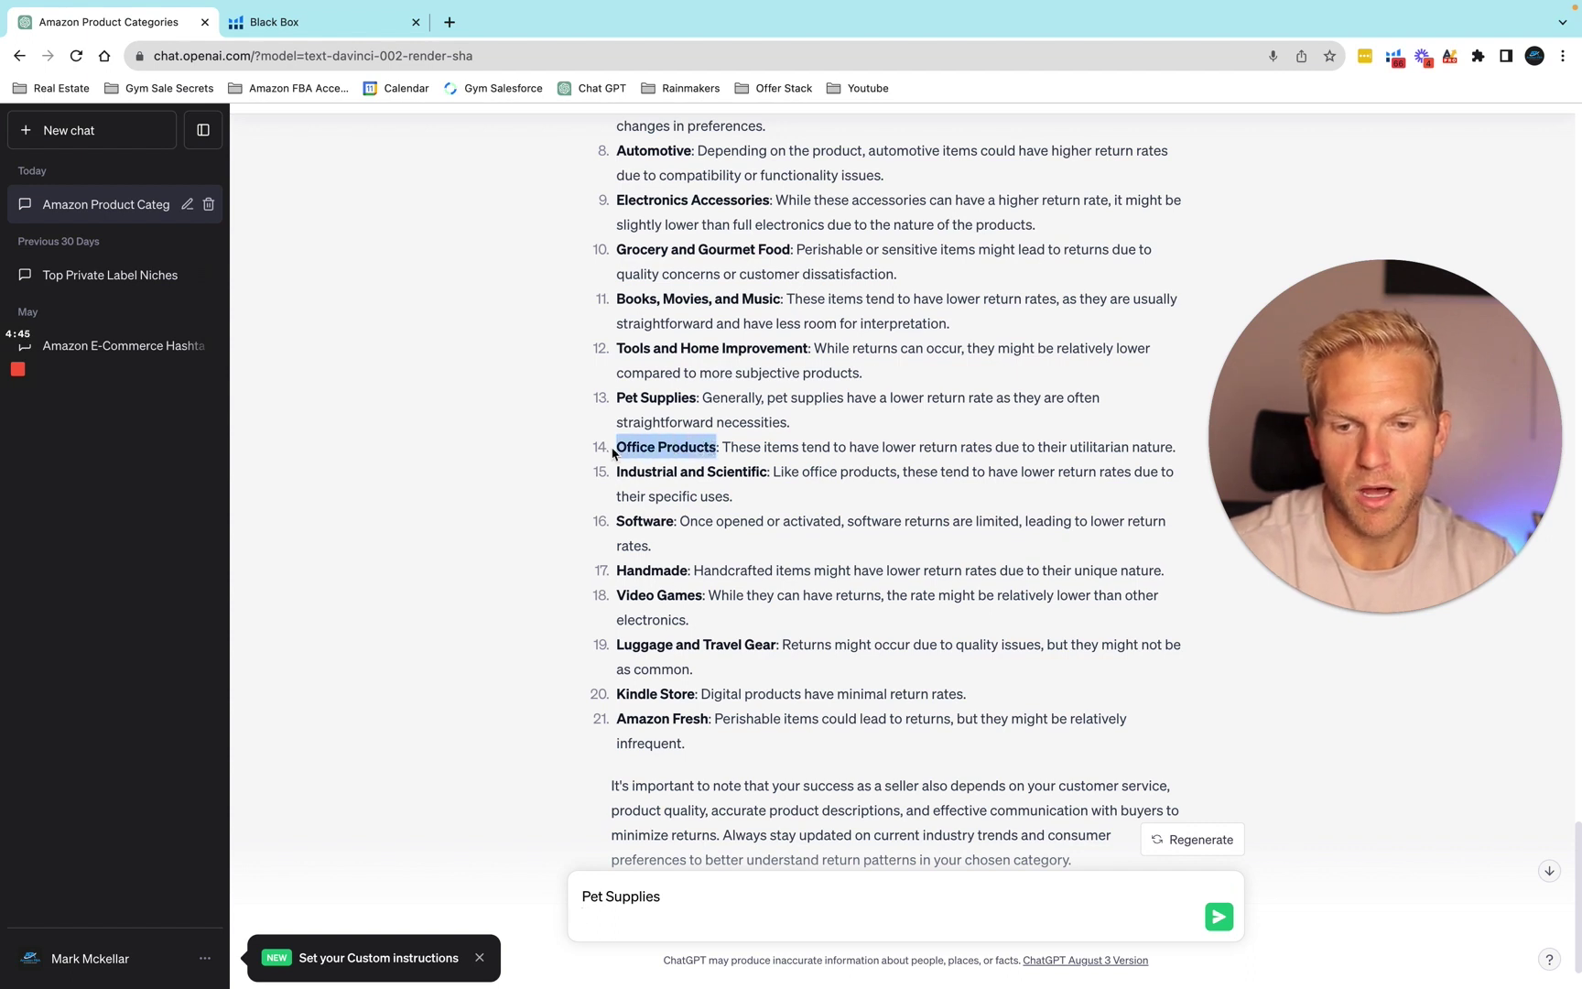
left_click(644, 906)
key("ctrl+v")
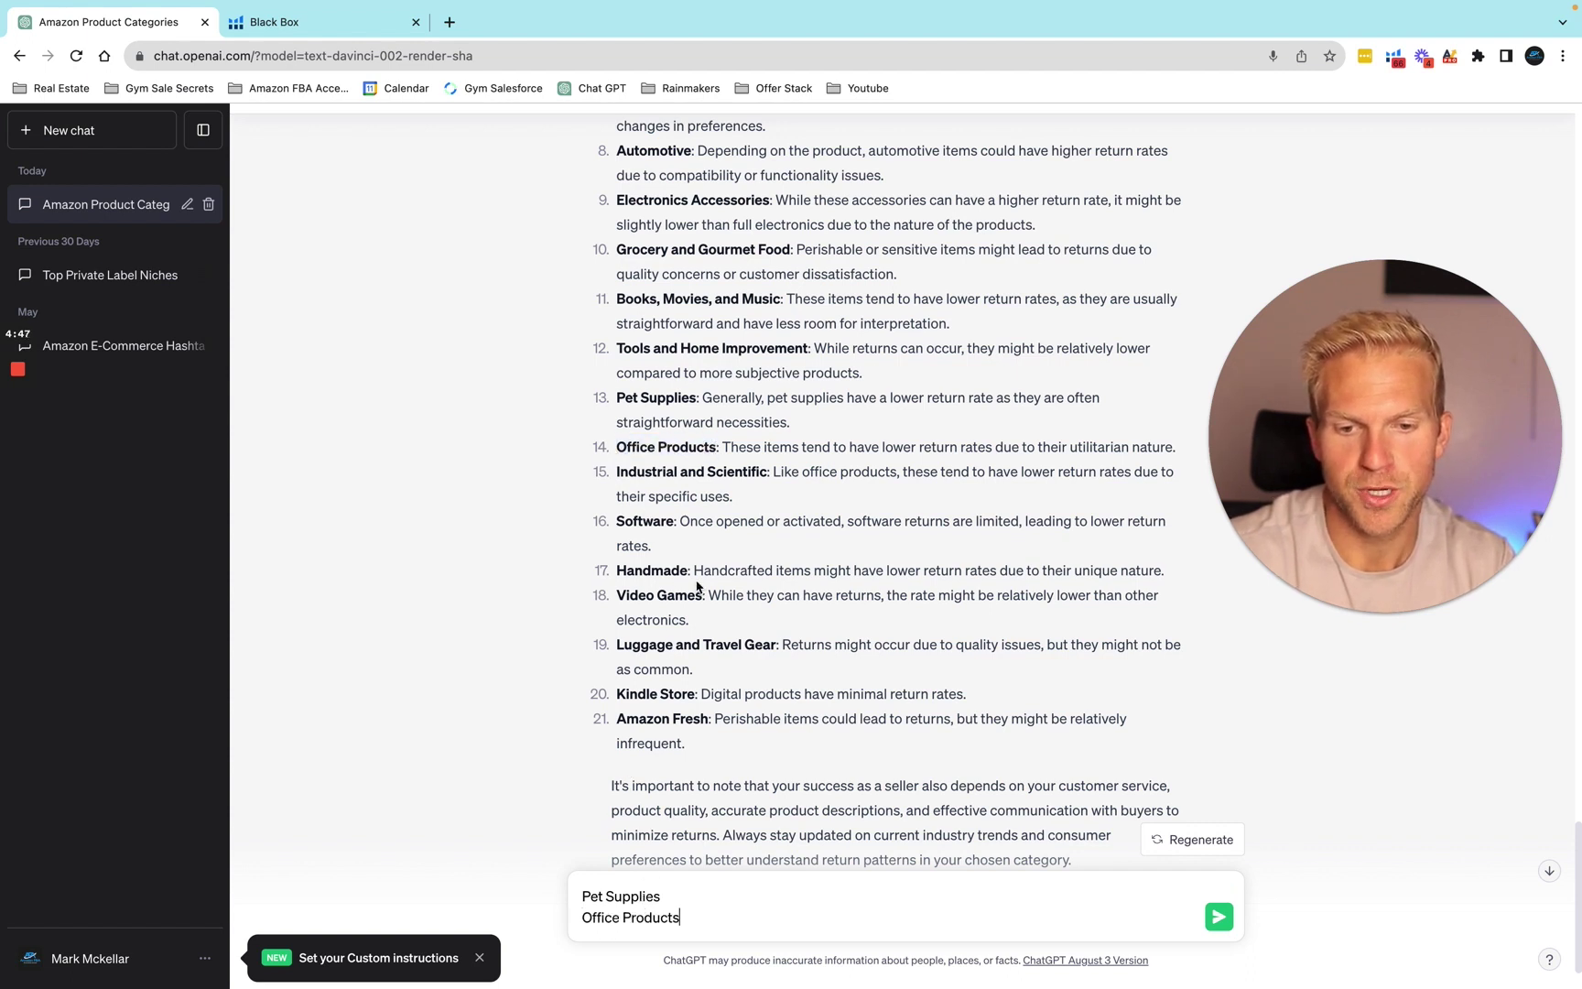
Copy "Sports and Outdoors" from the return-rate ranking onto the third line of the message draft
scroll(687, 476, "up", 2)
scroll(693, 391, "up", 5)
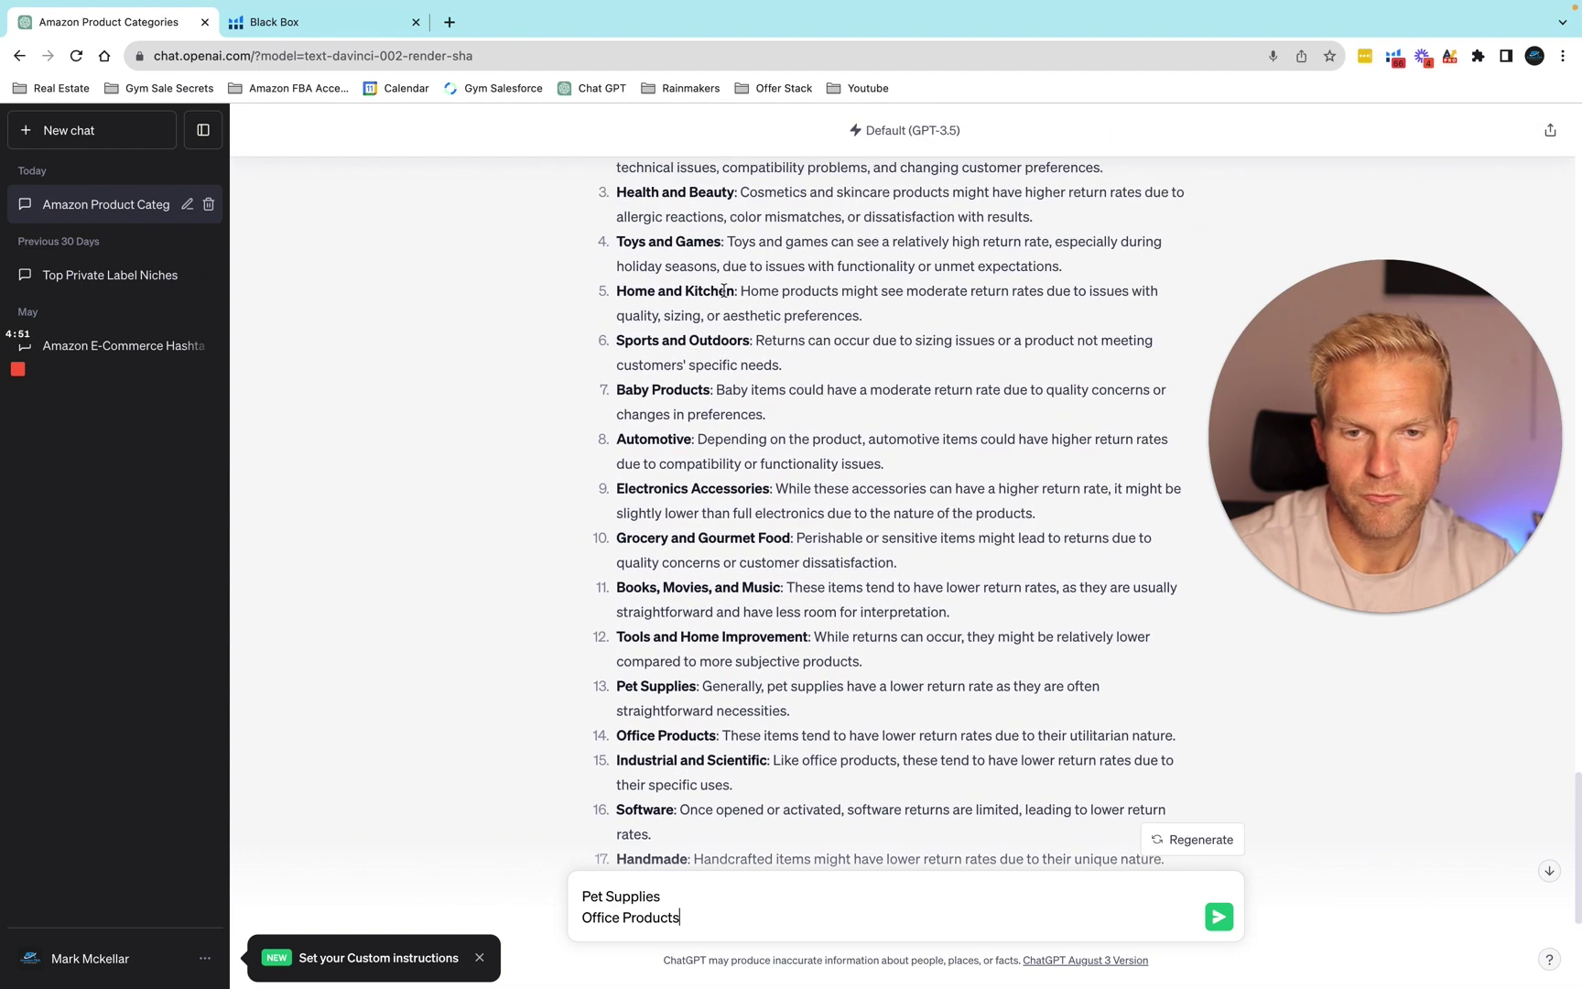
left_click_drag(752, 342, 620, 342)
key("super+c")
left_click(682, 916)
key("shift+Return")
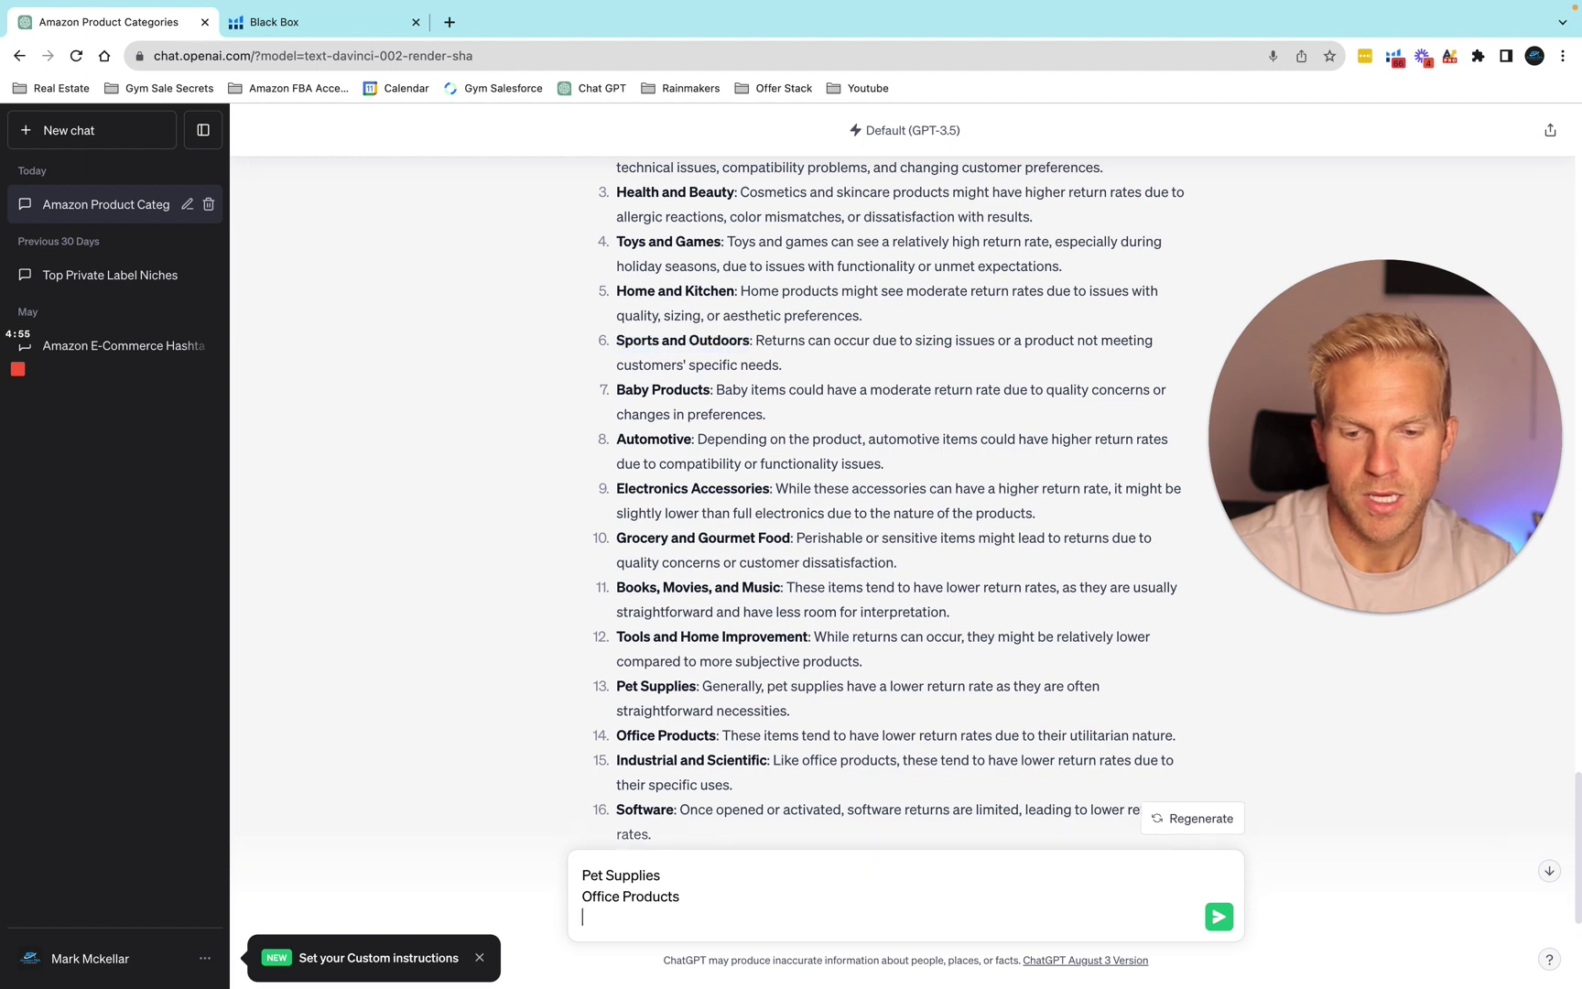
key("super+v")
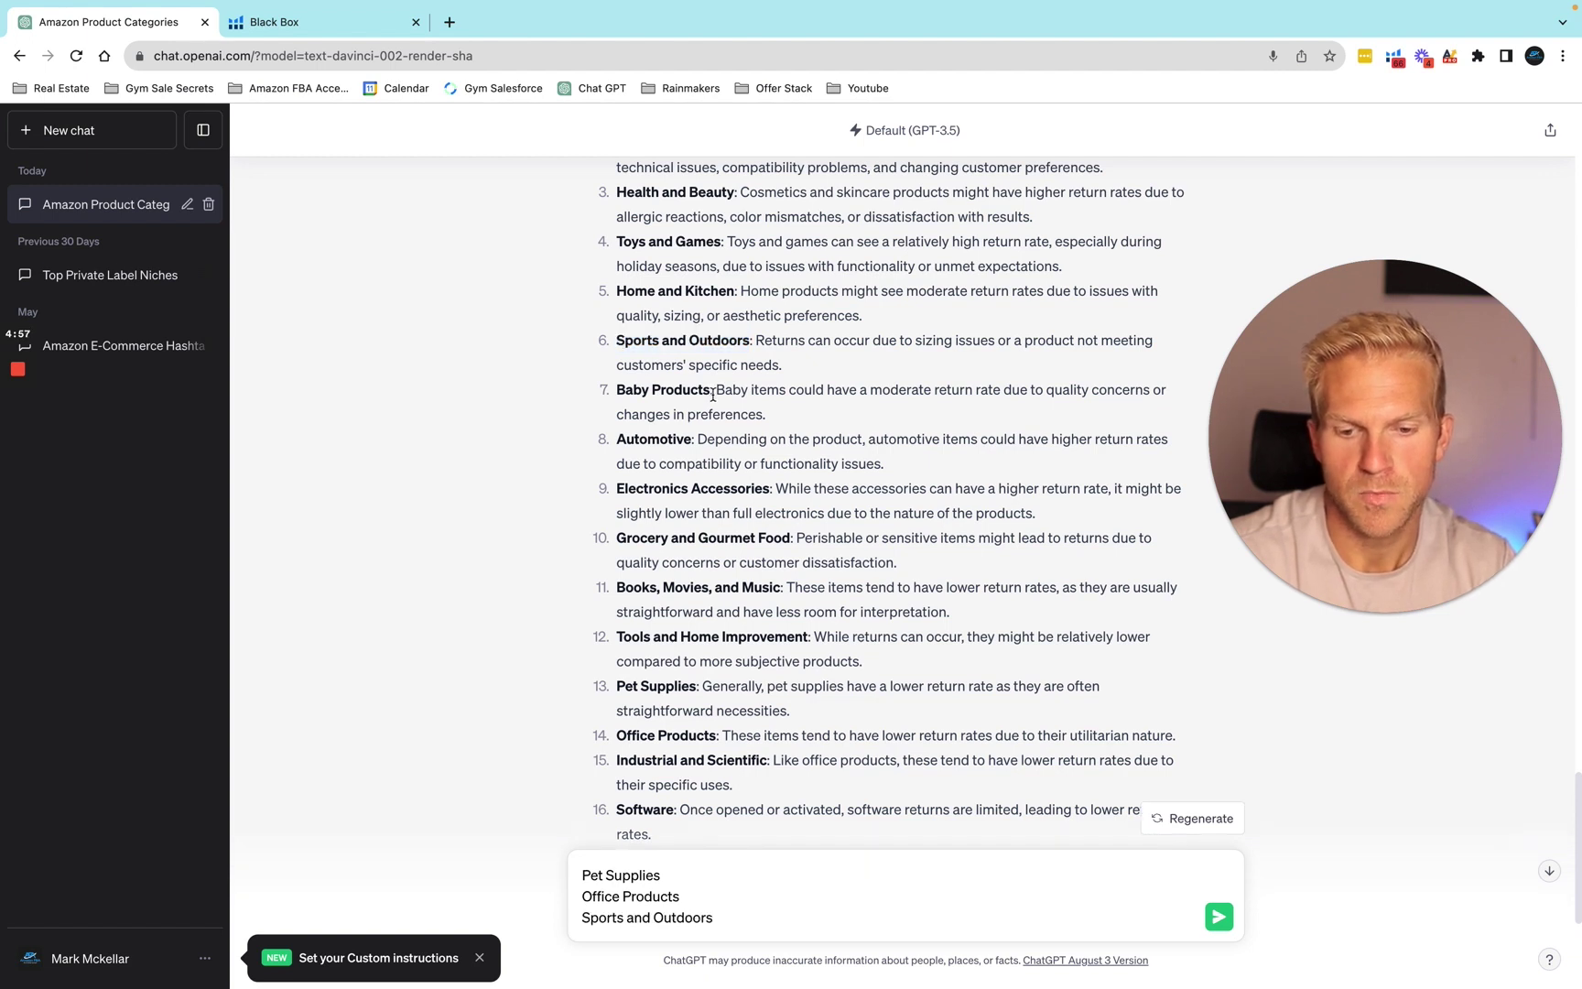
Copy "Baby Products" from the ranking onto the fourth line of the draft, without the colon or trailing blank lines
left_click_drag(713, 395, 615, 391)
key("super+c")
left_click(737, 913)
key("shift+Return")
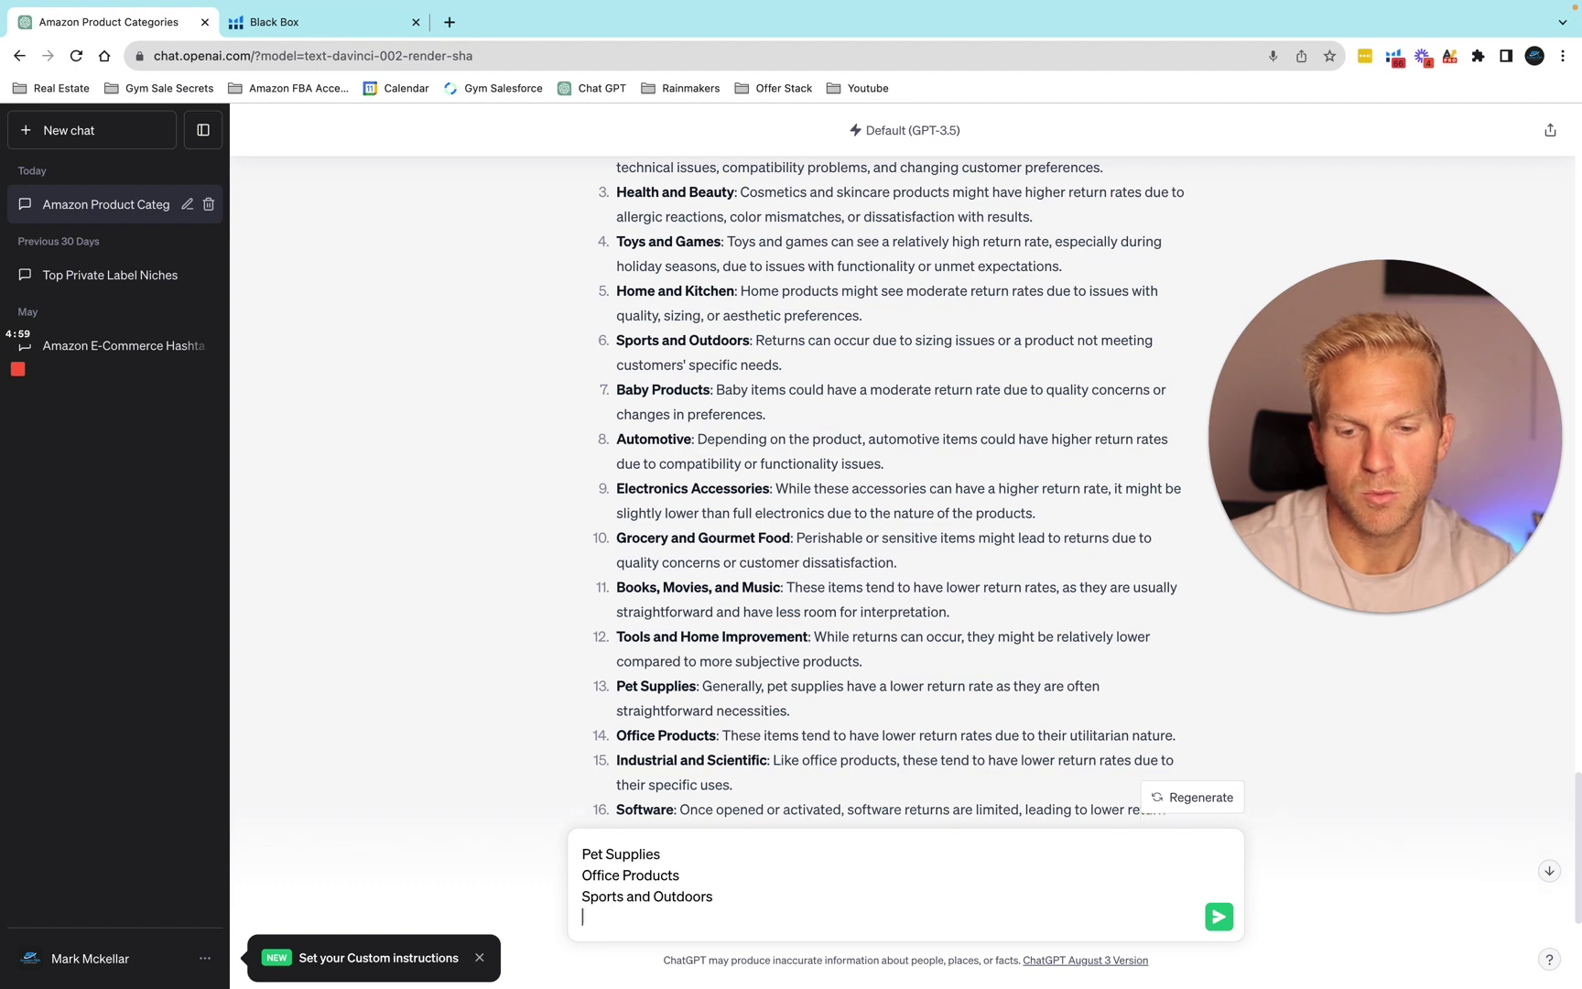
key("super+v")
key("shift+Return")
key("shift+Return")
key("shift+Return")
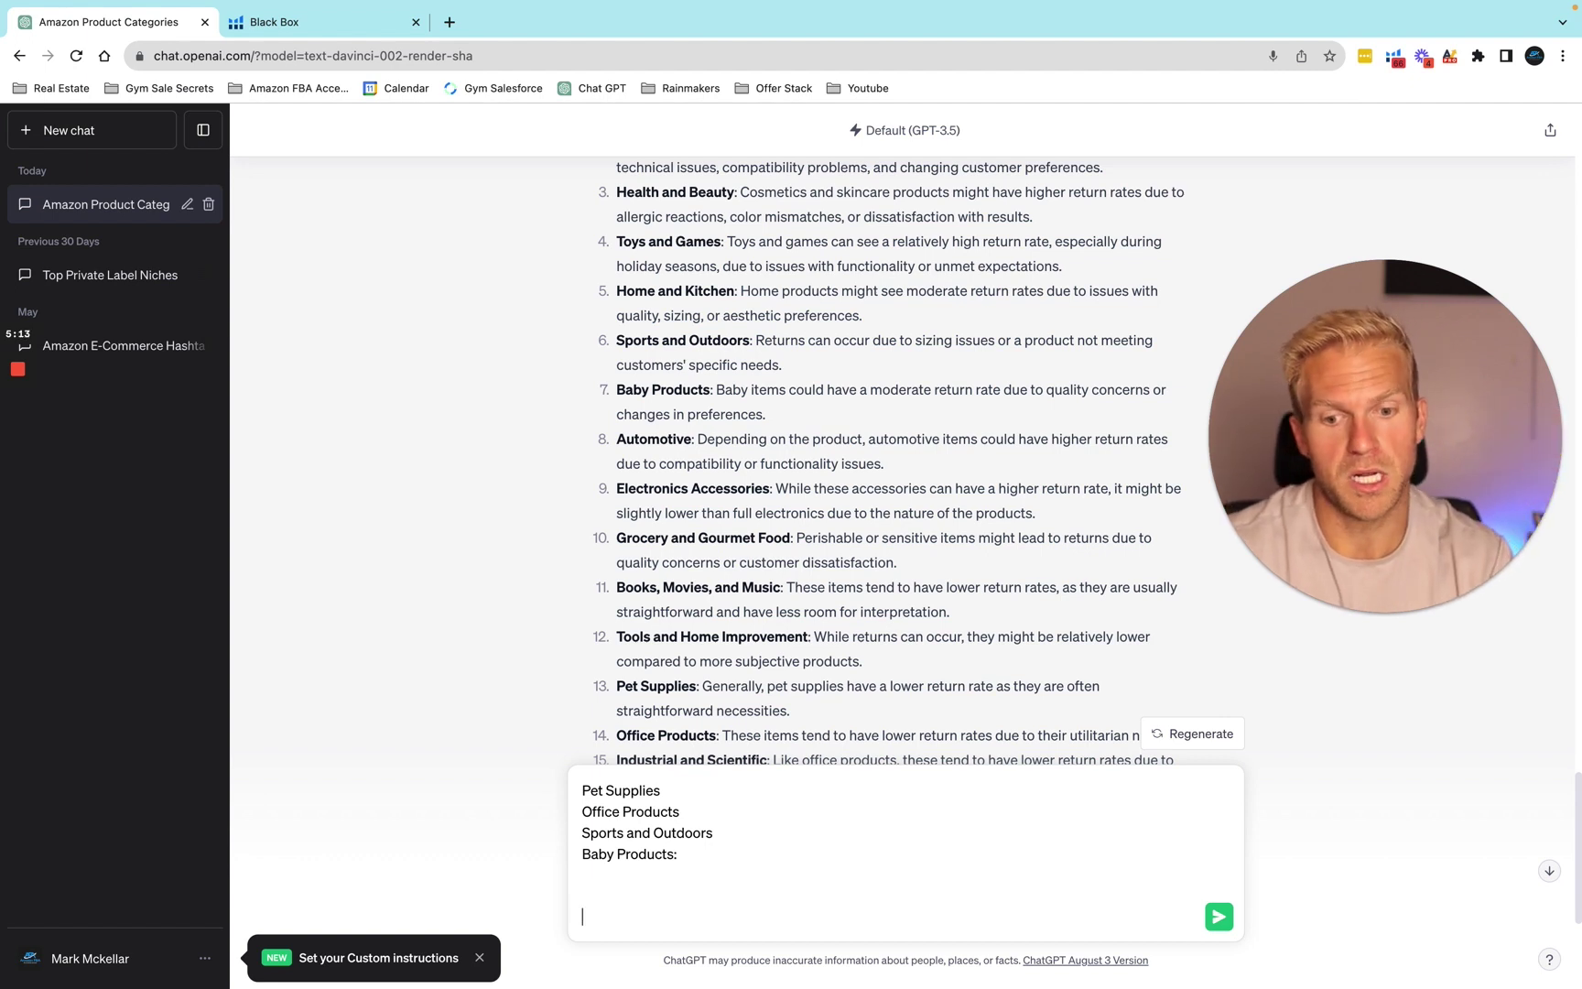
key("BackSpace")
key("BackSpace")
key("BackSpace")
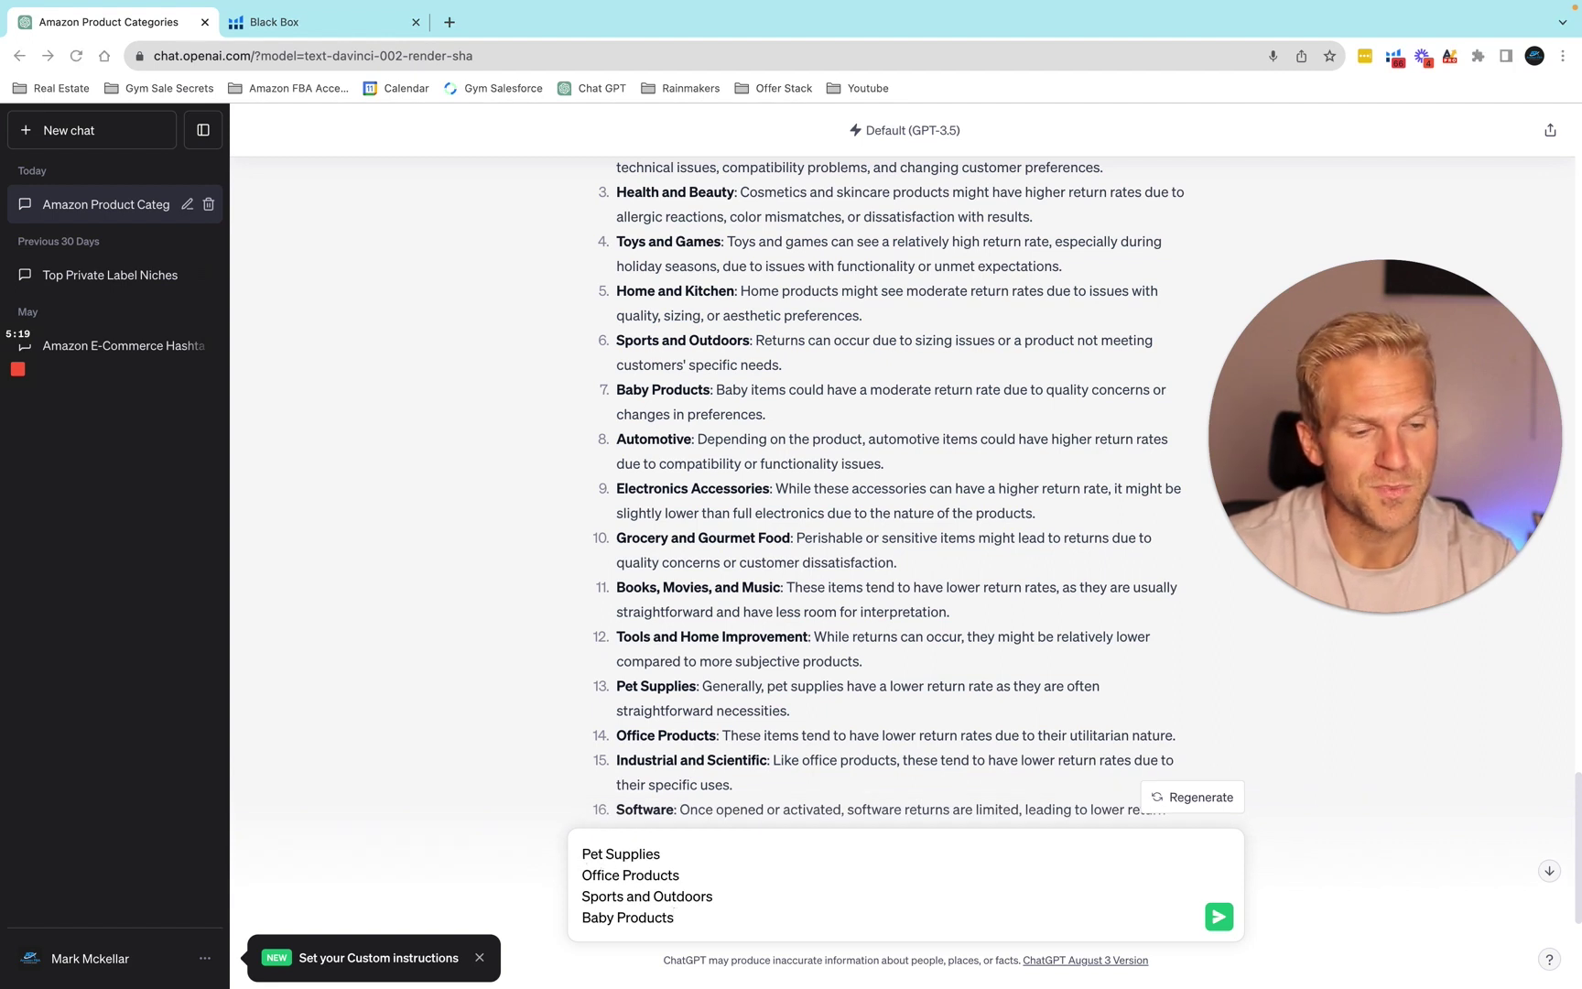
Add the question "What are all the sub categories list on Amazon.com, from the 5 categories I have listed below?" above the categories
left_click(584, 853)
key("shift+Return")
key("shift+Return")
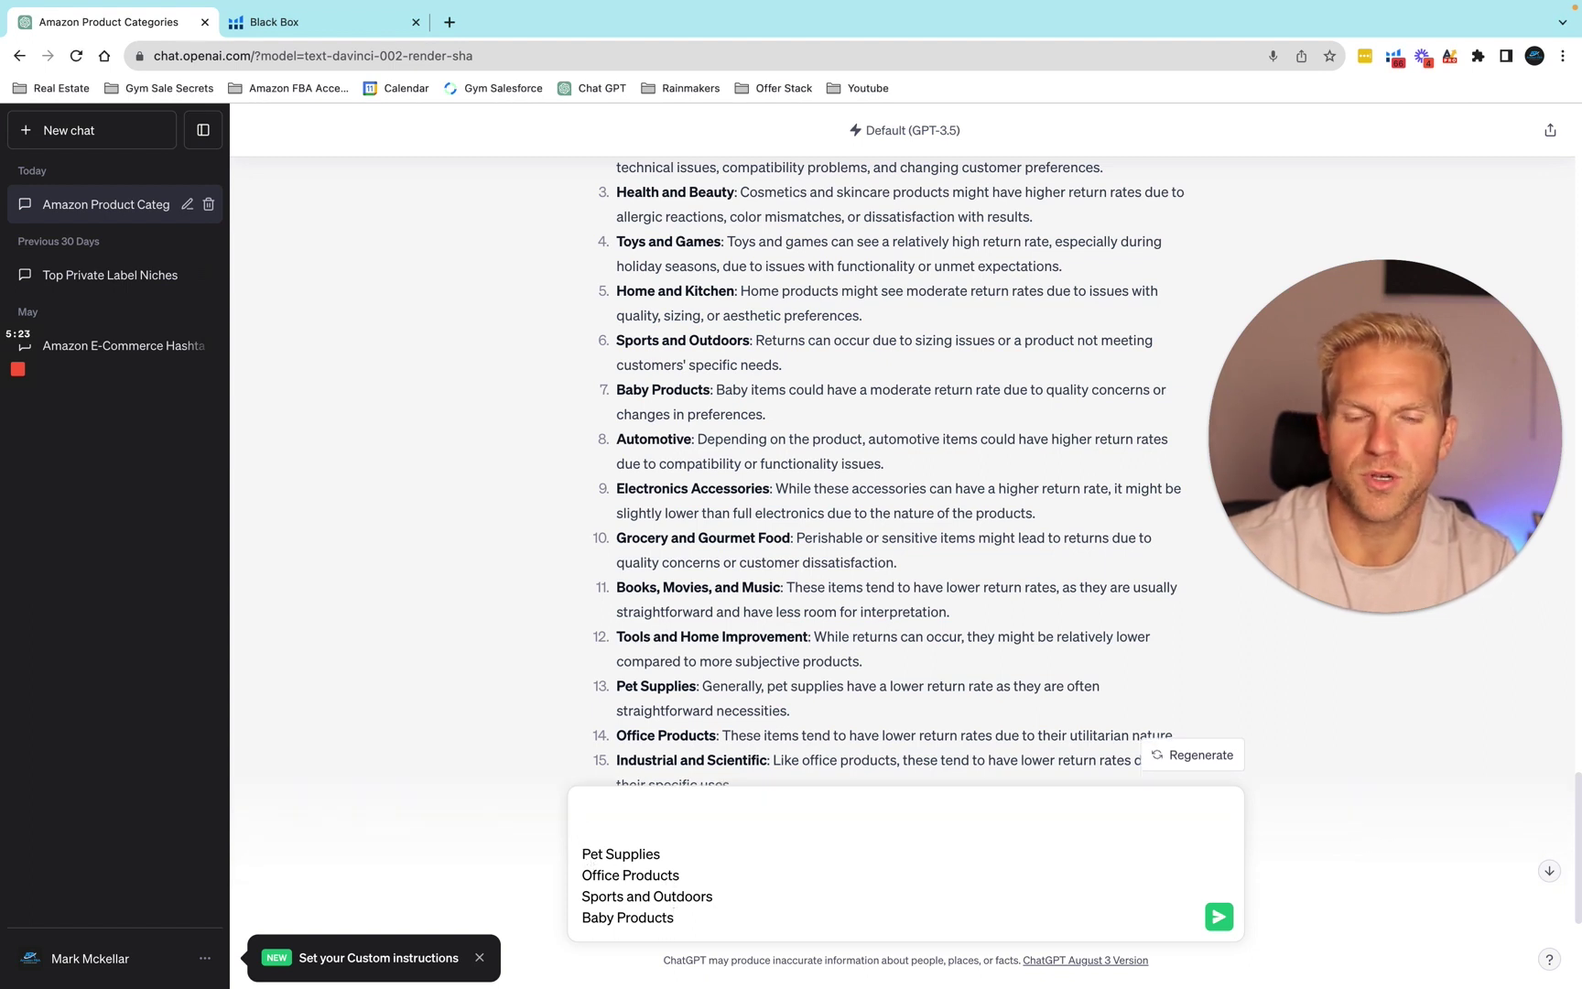
type("What are all the sub categories list on Amazon.com, from the 5 categories I have listed below?")
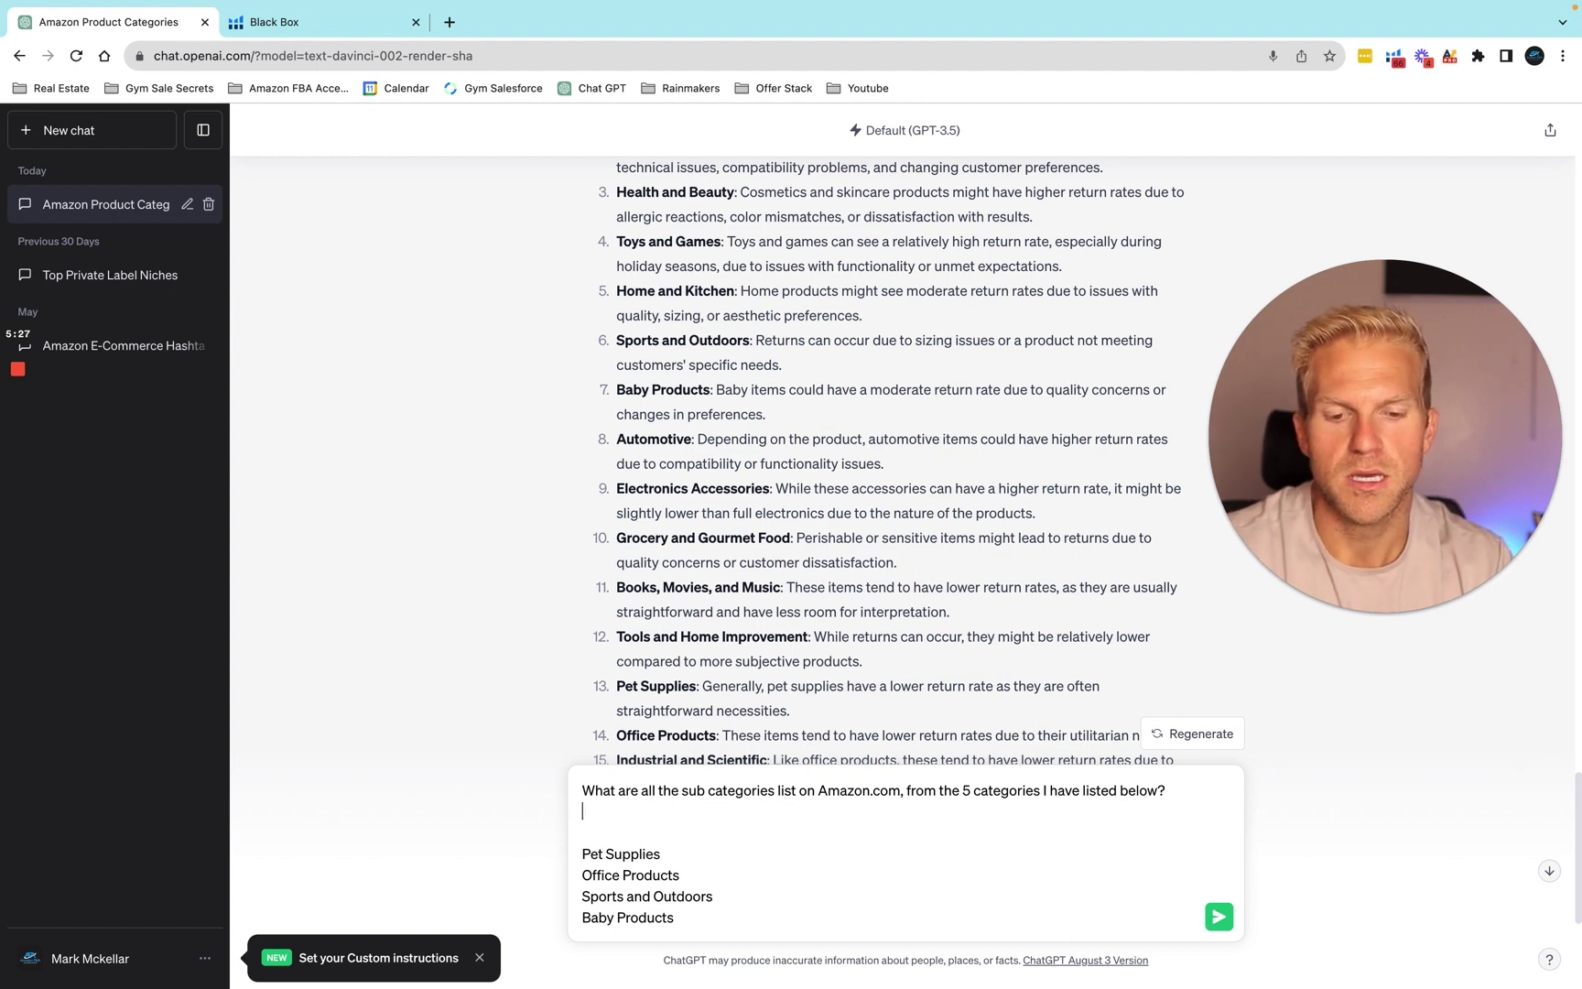
Correct the question to read "sub categories on Amazon.com, from the 4 categories", remove the extra blank line and send the message
left_click(775, 790)
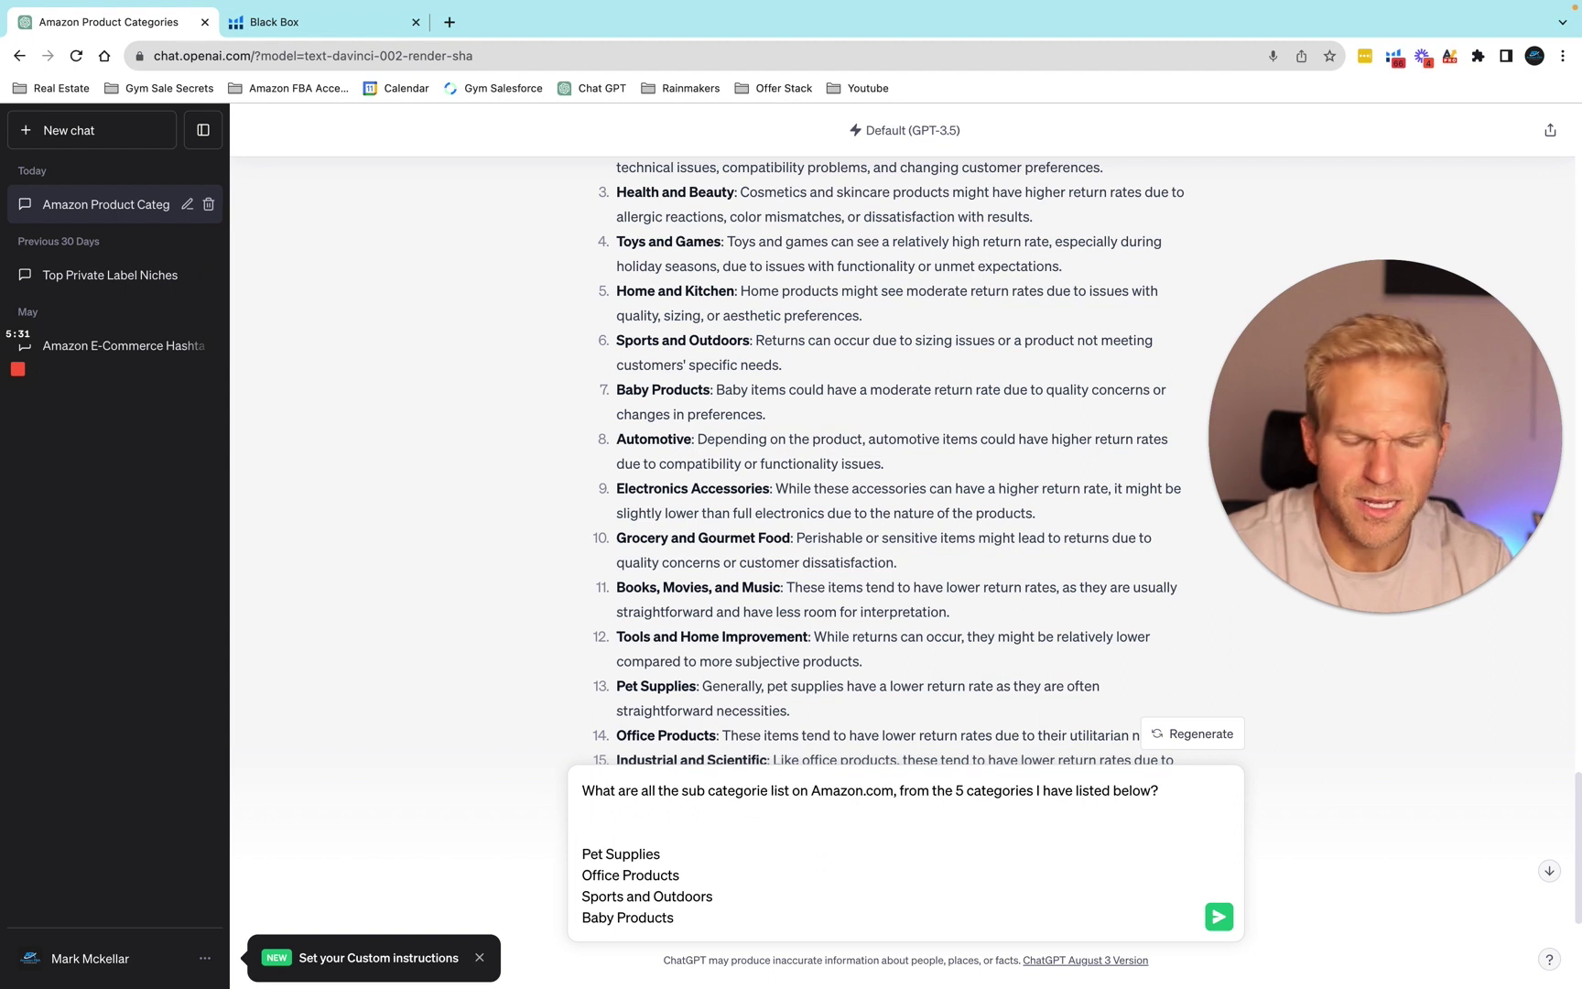
double_click(785, 790)
key("BackSpace")
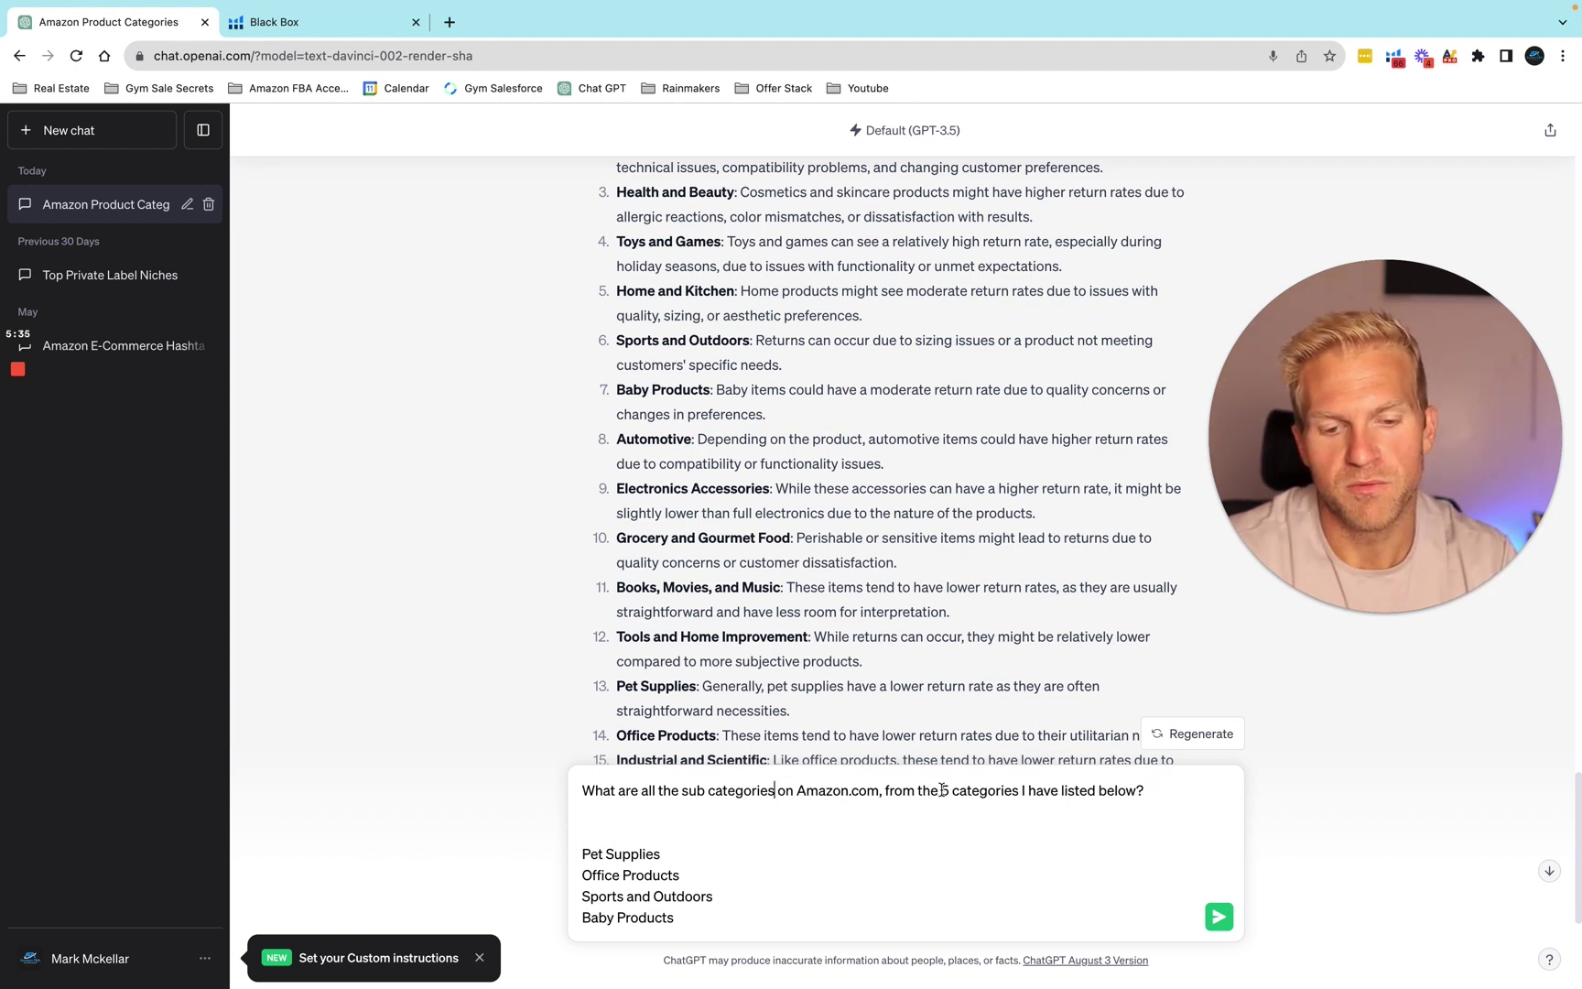
key("BackSpace")
type("4")
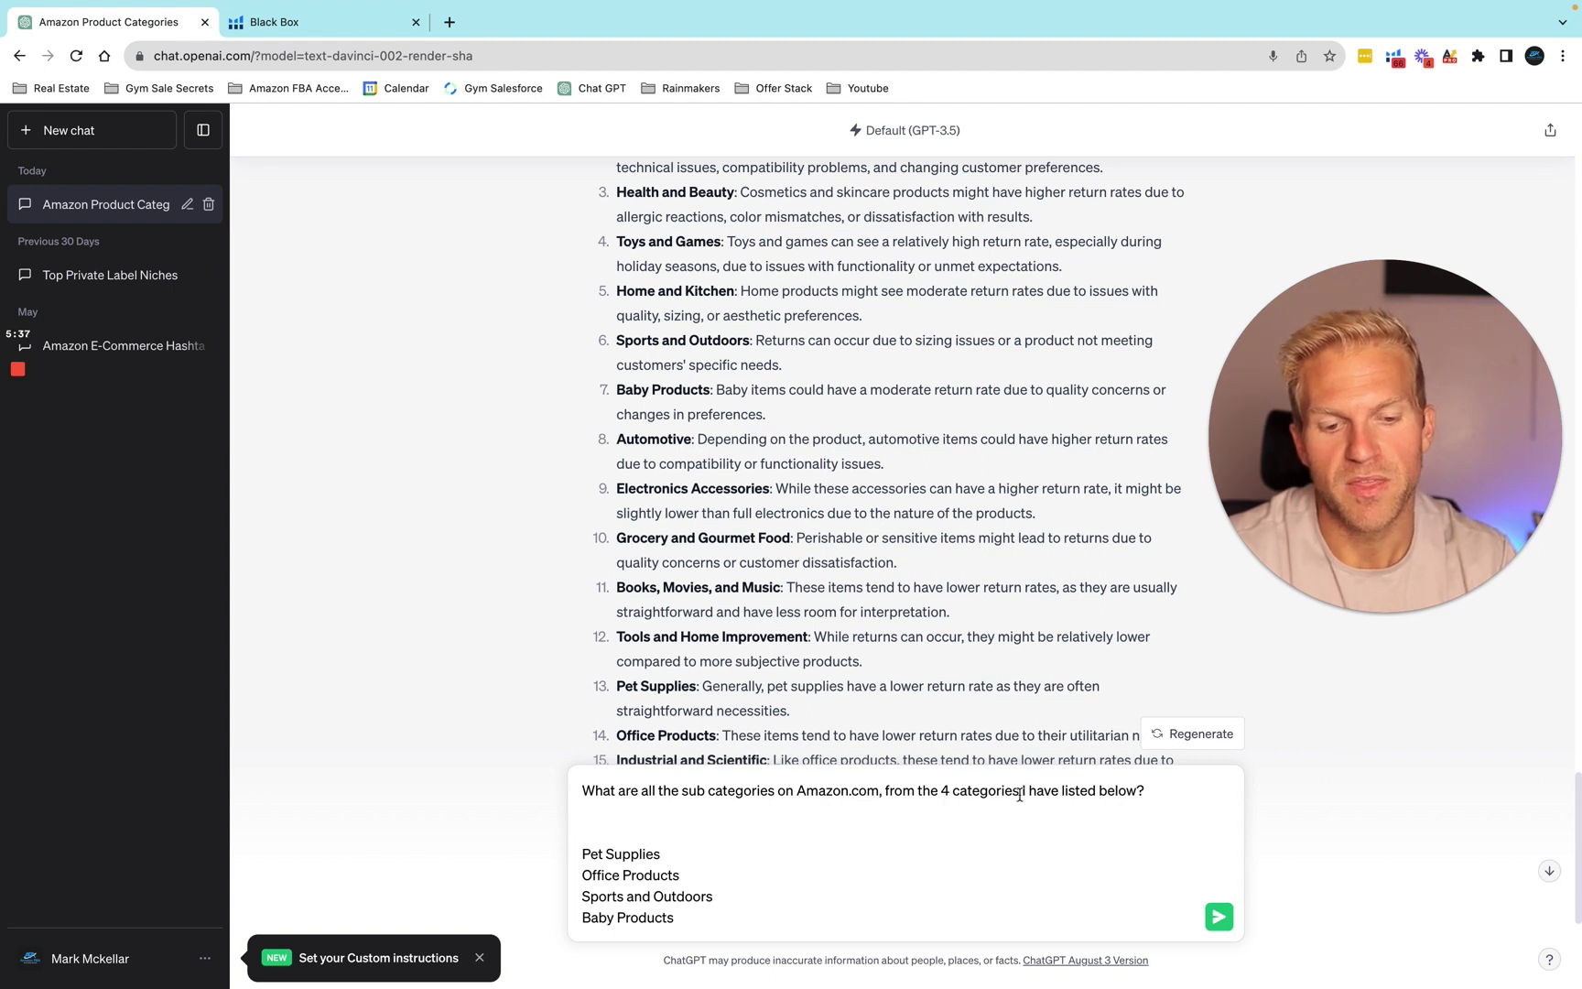
left_click(884, 818)
key("BackSpace")
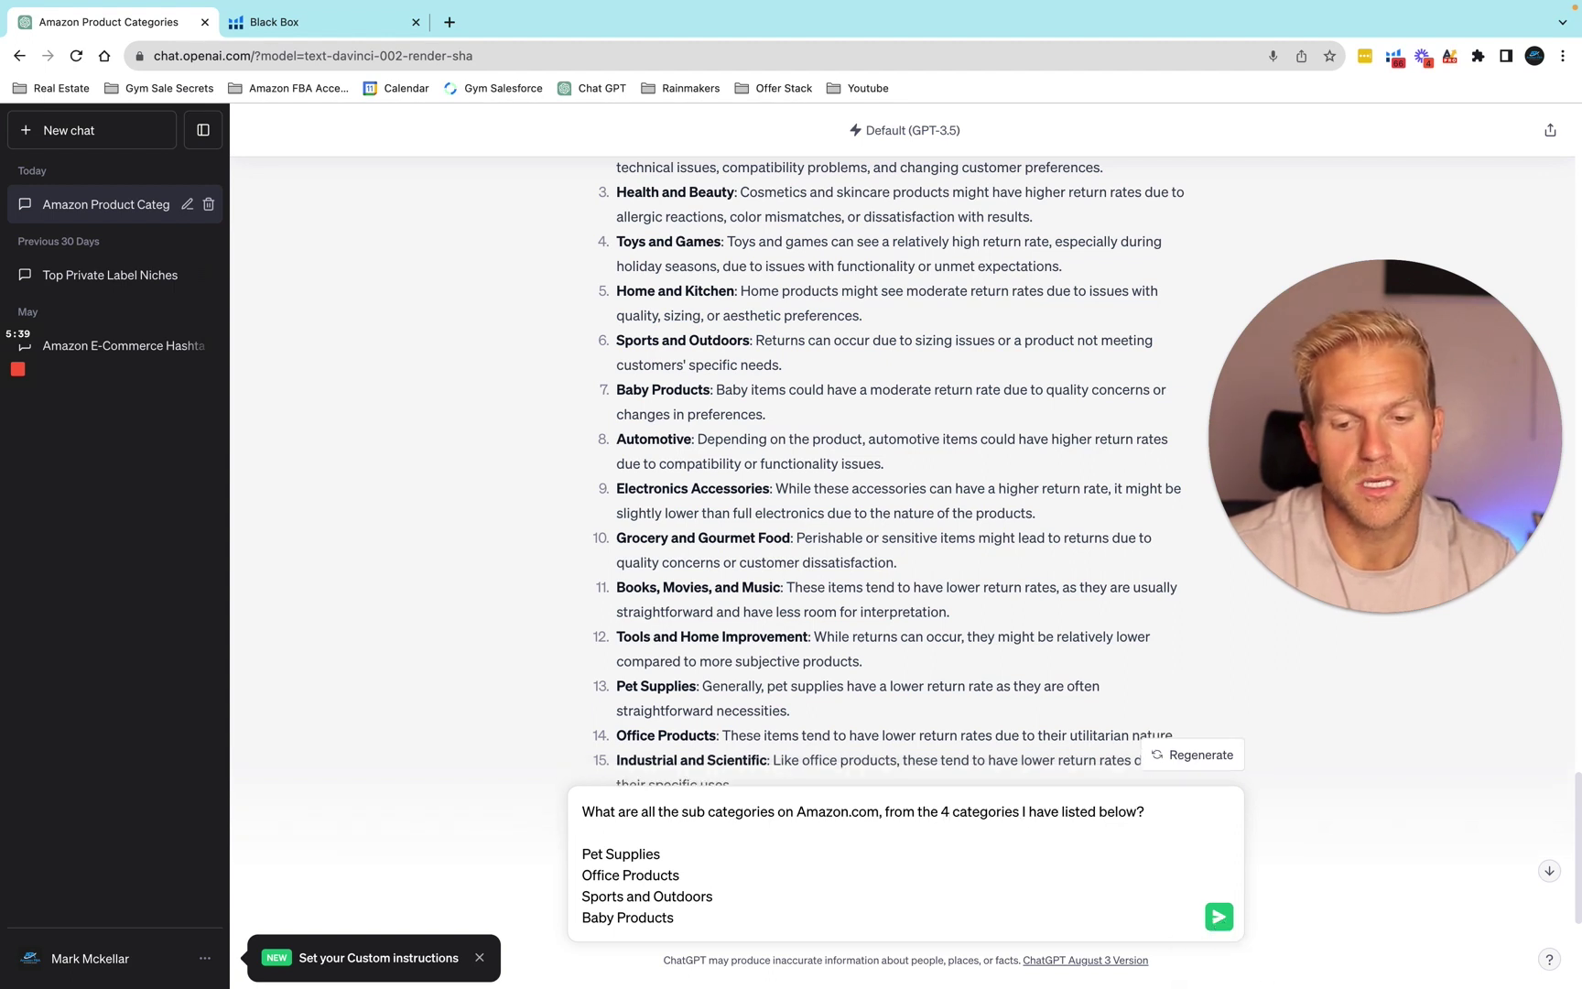
left_click(1218, 916)
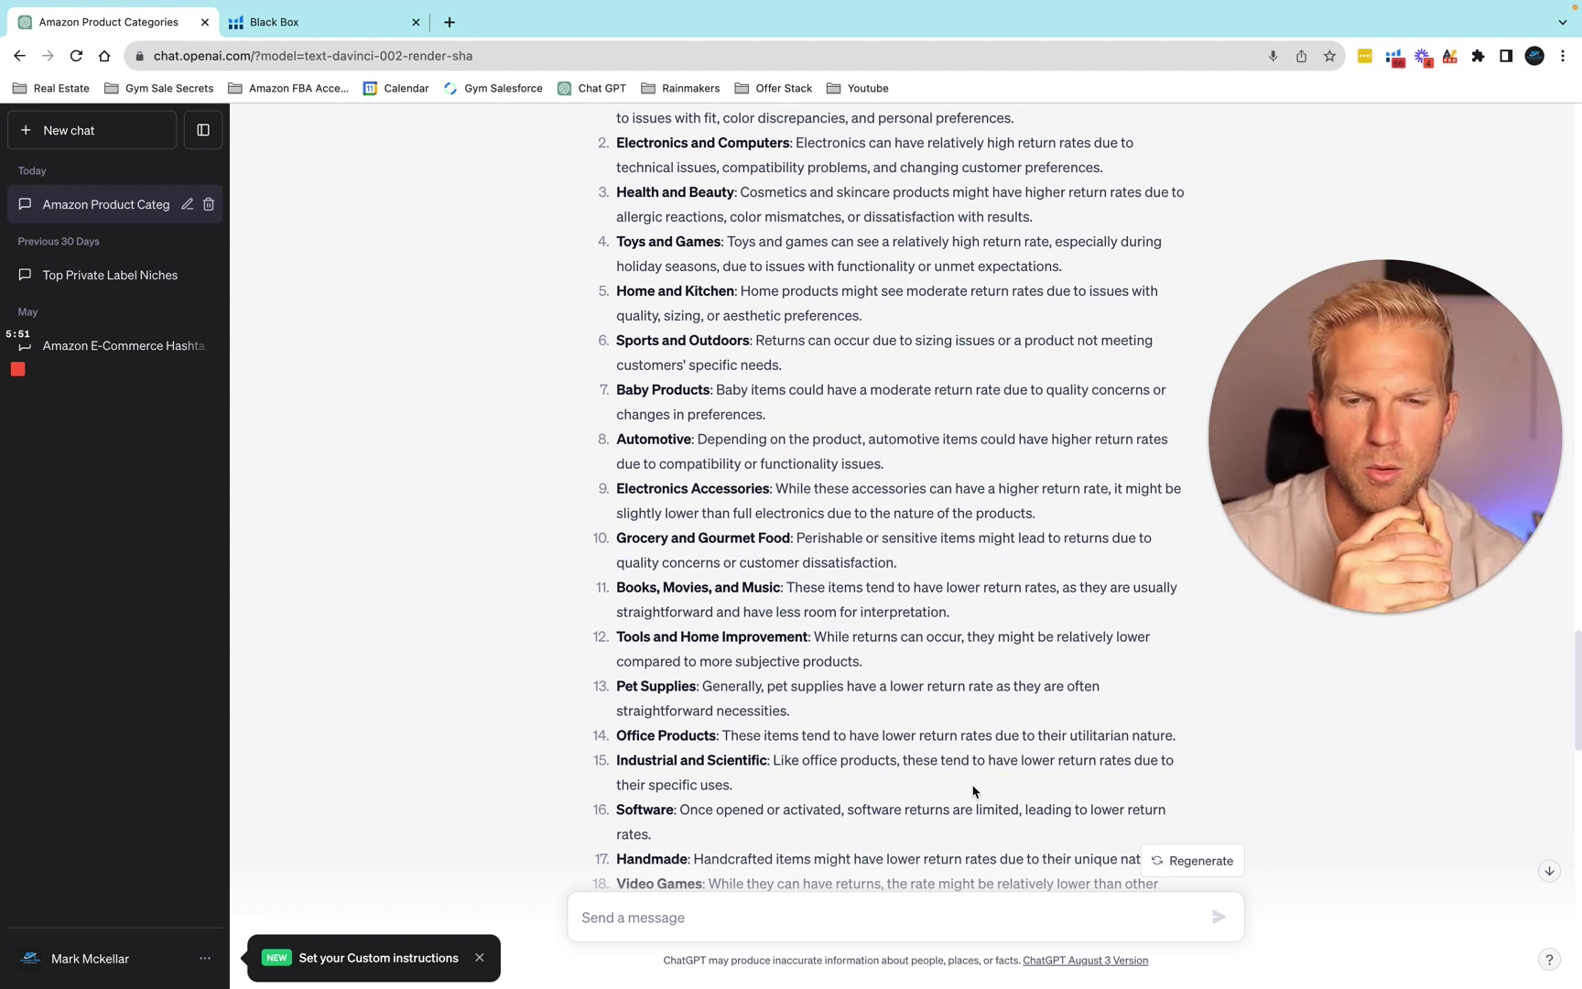
Review the subcategories given for Pet Supplies, Office Products, Sports and Outdoors, and Baby Products
scroll(969, 778, "down", 15)
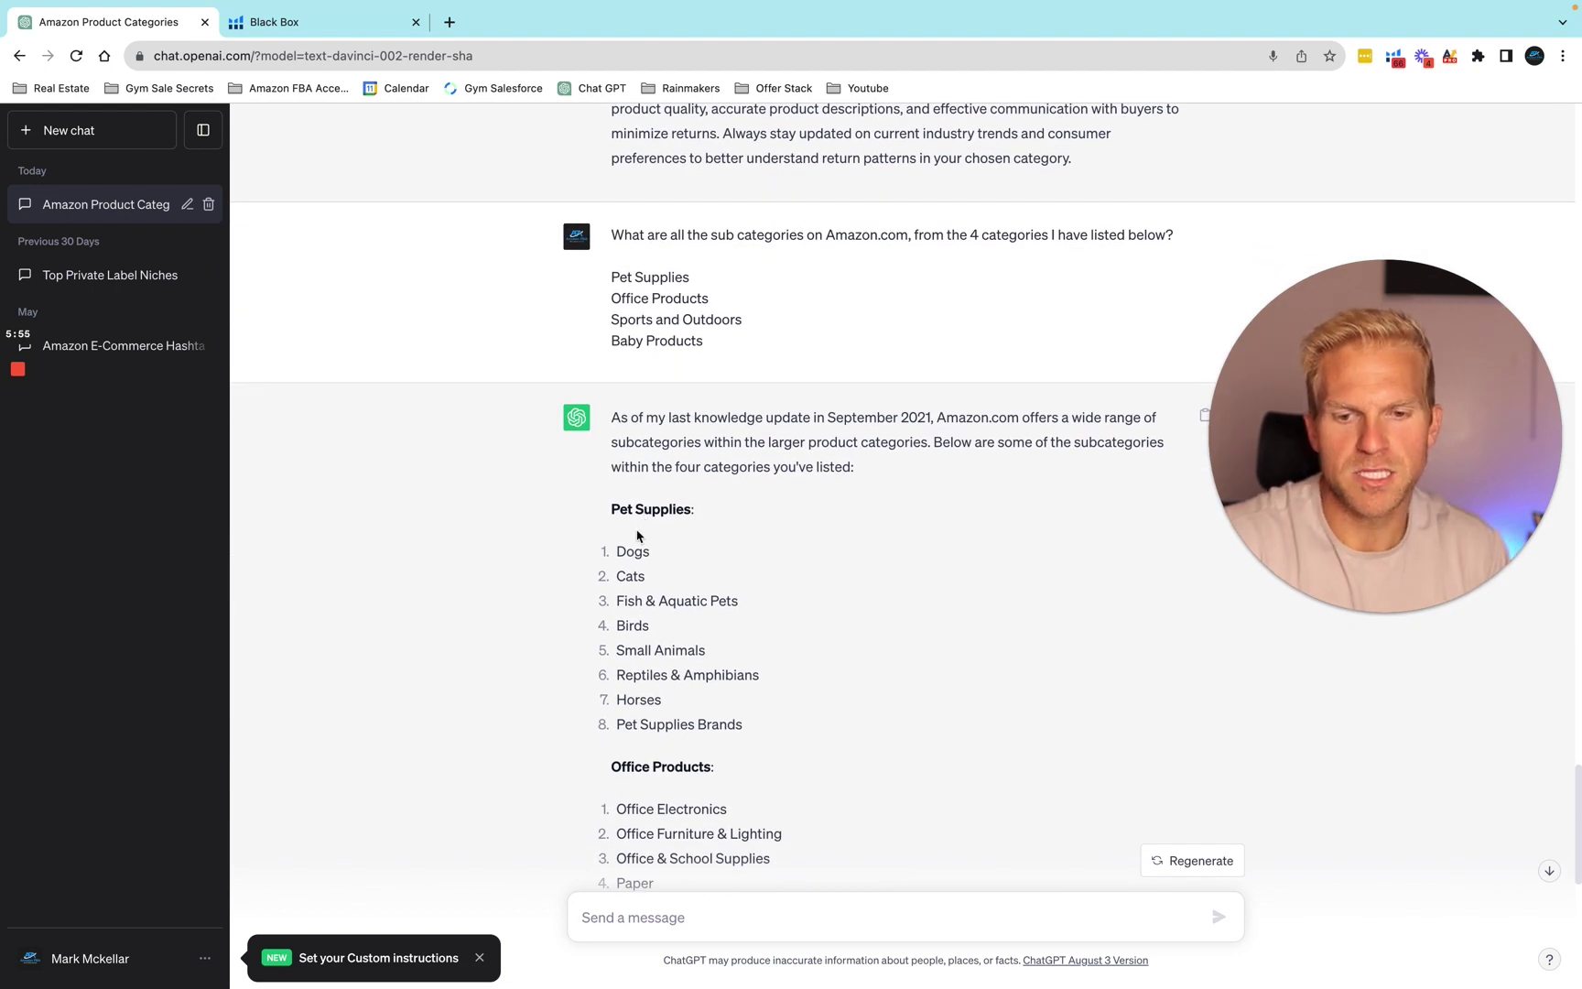
scroll(653, 632, "down", 2)
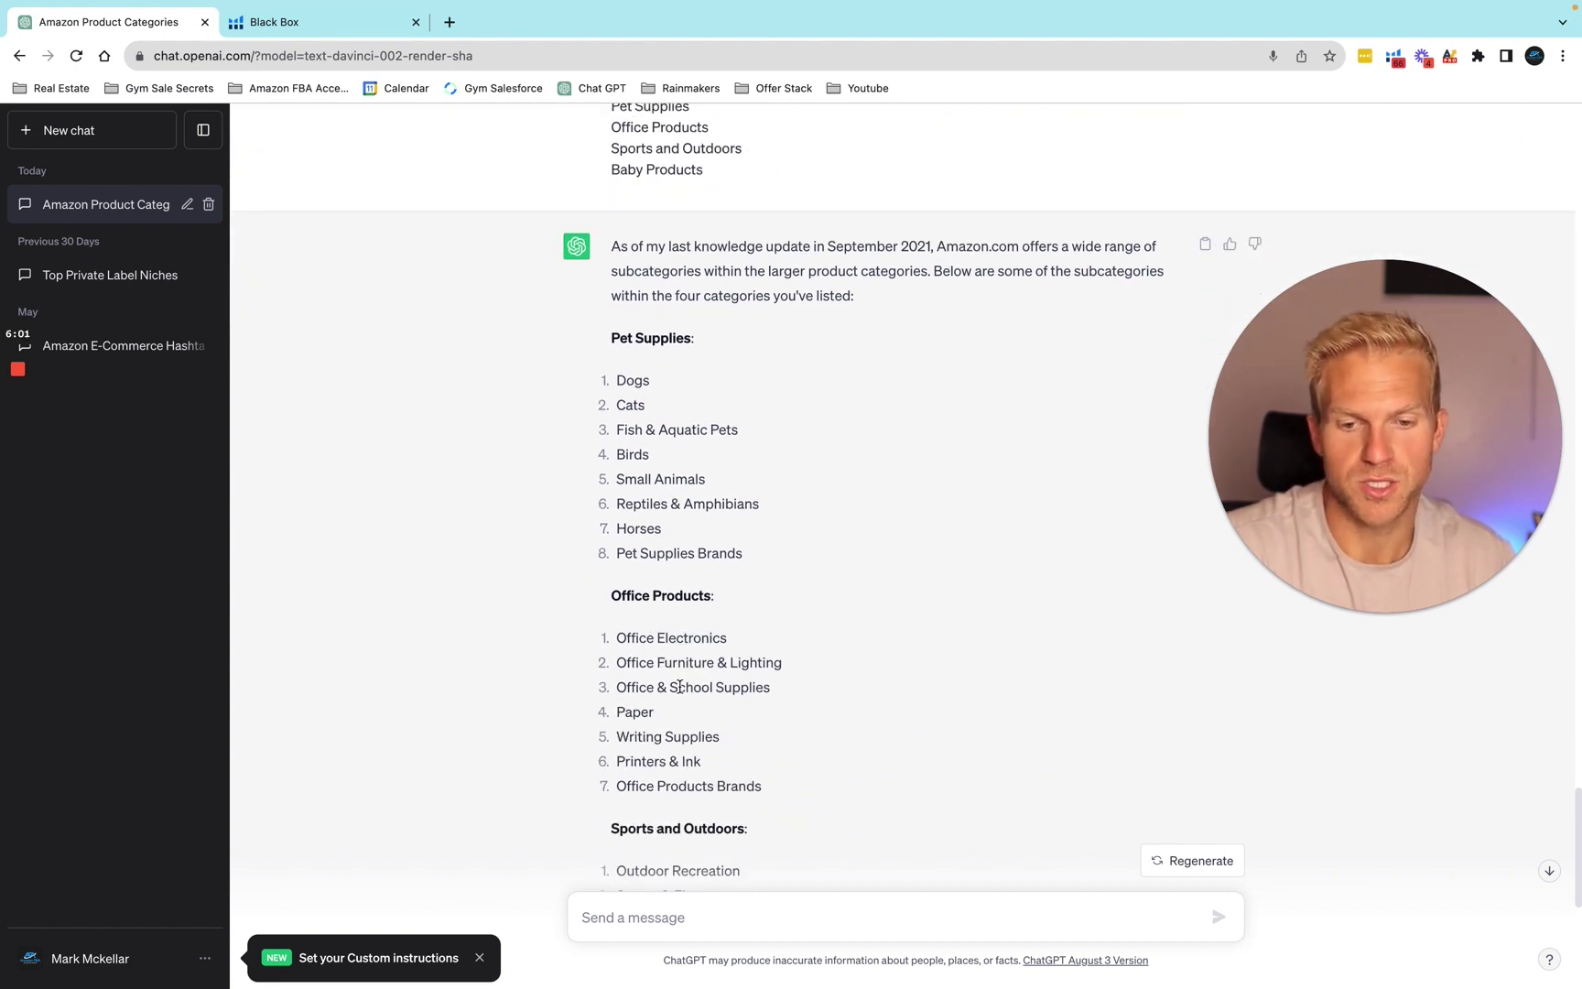
scroll(689, 678, "down", 3)
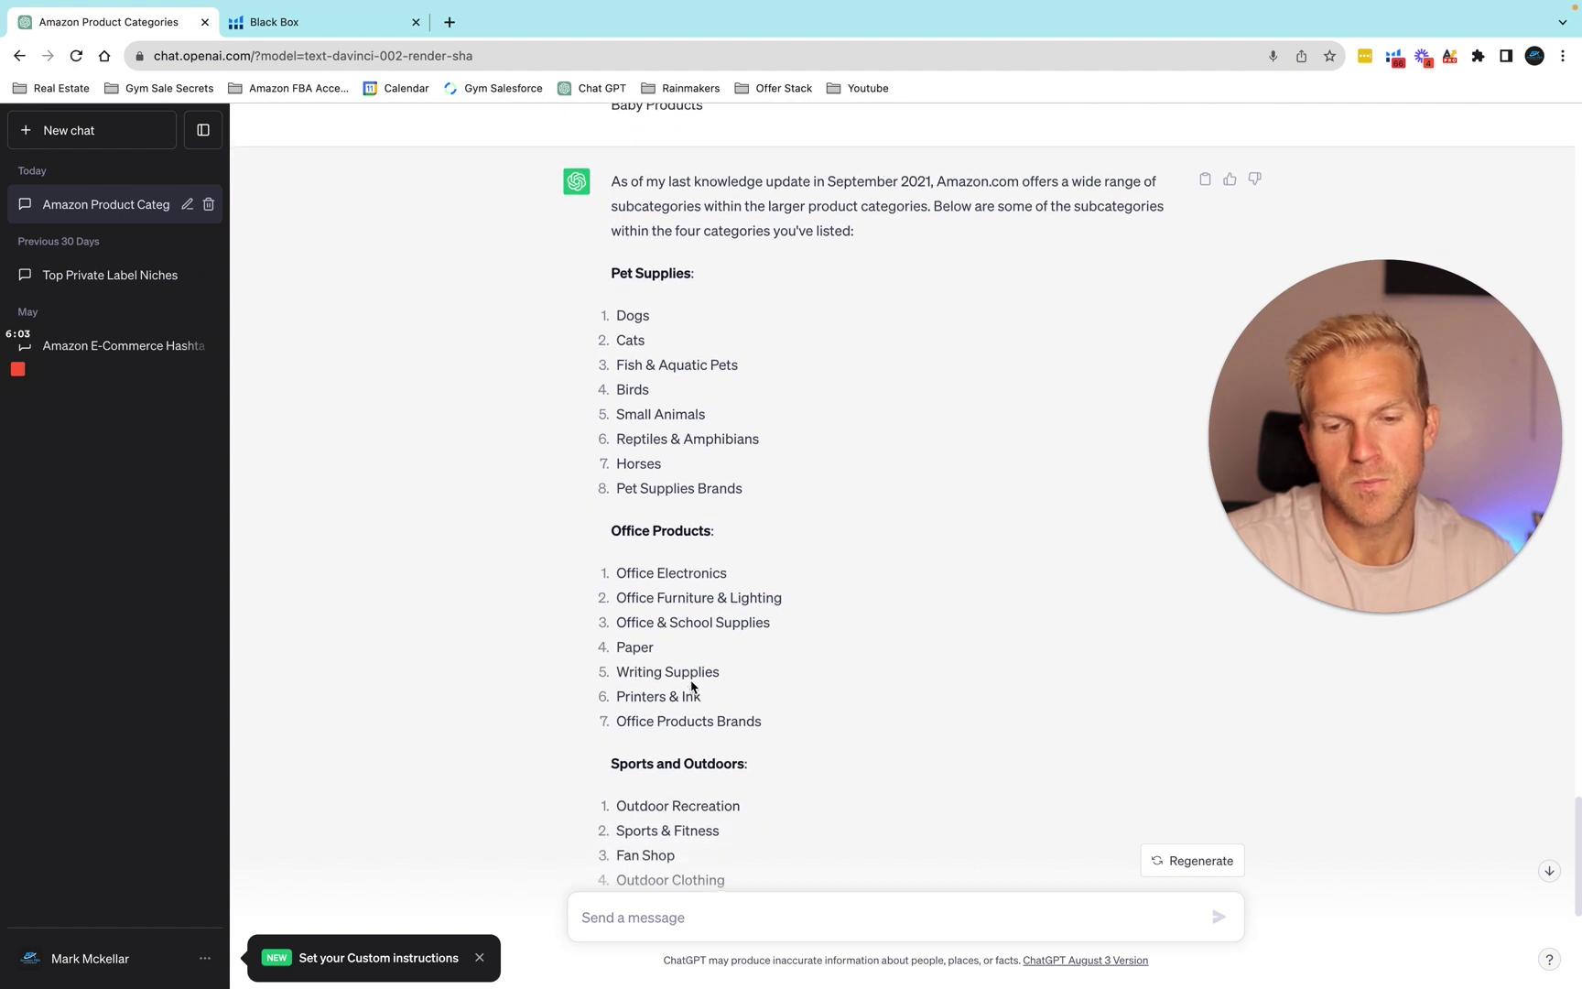
scroll(691, 681, "down", 5)
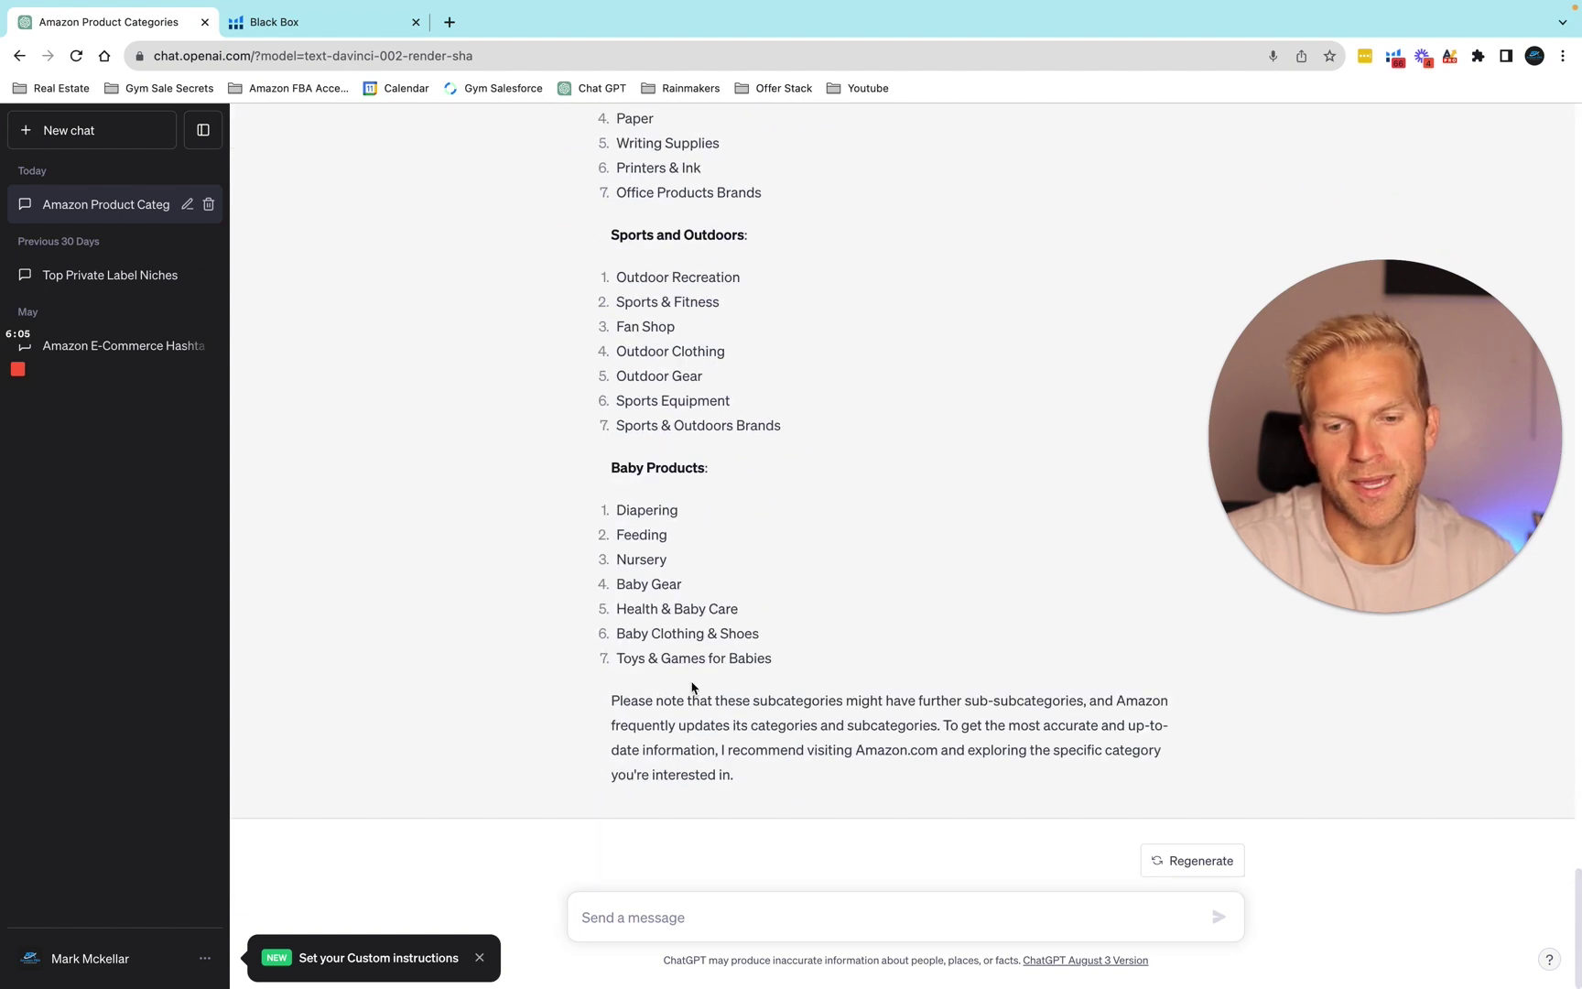
scroll(657, 574, "up", 1)
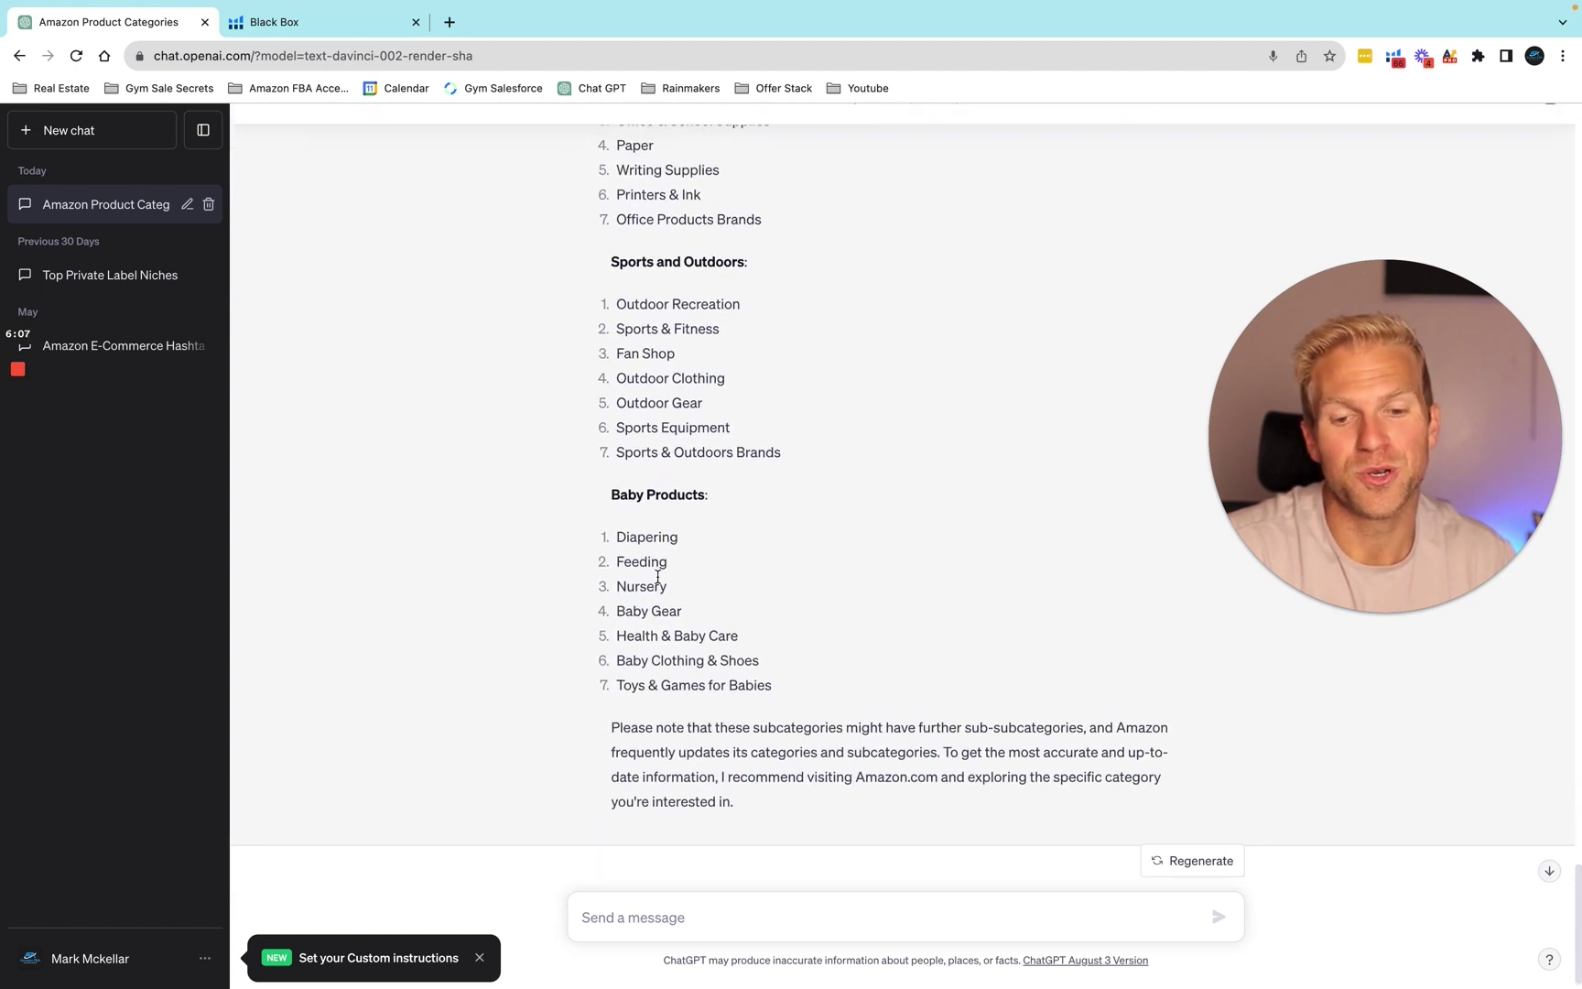
scroll(656, 579, "up", 8)
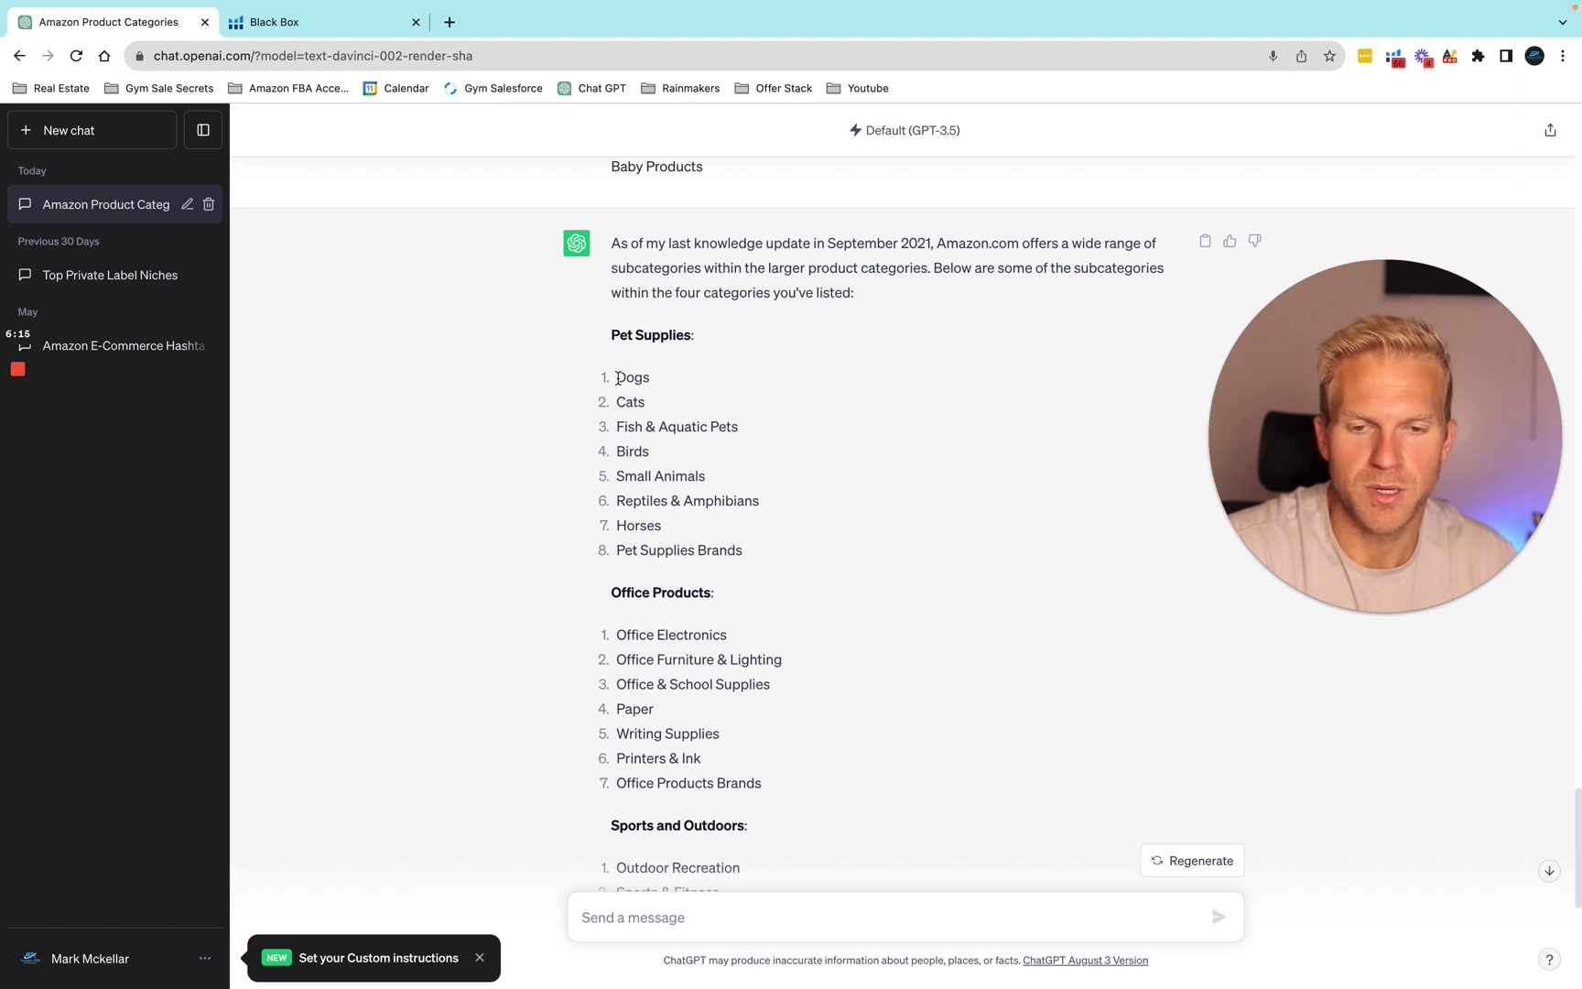
left_click_drag(618, 377, 742, 427)
left_click(627, 919)
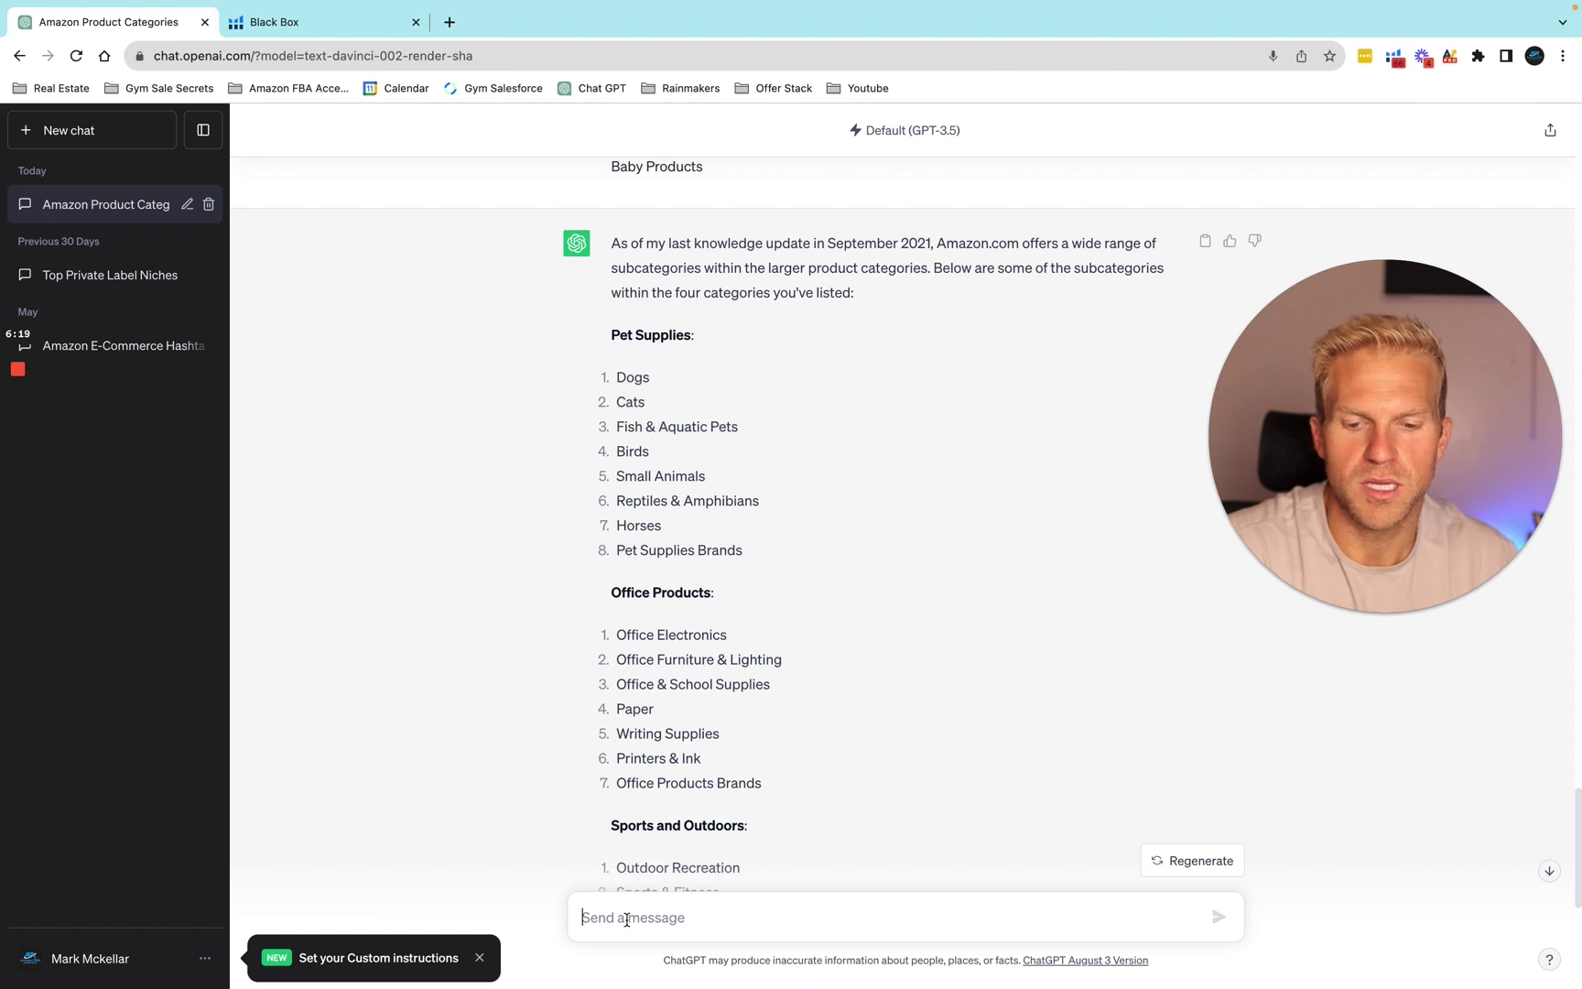
type("What are all the sub categories list on amazon.com, from the 5 categories I have listed below?")
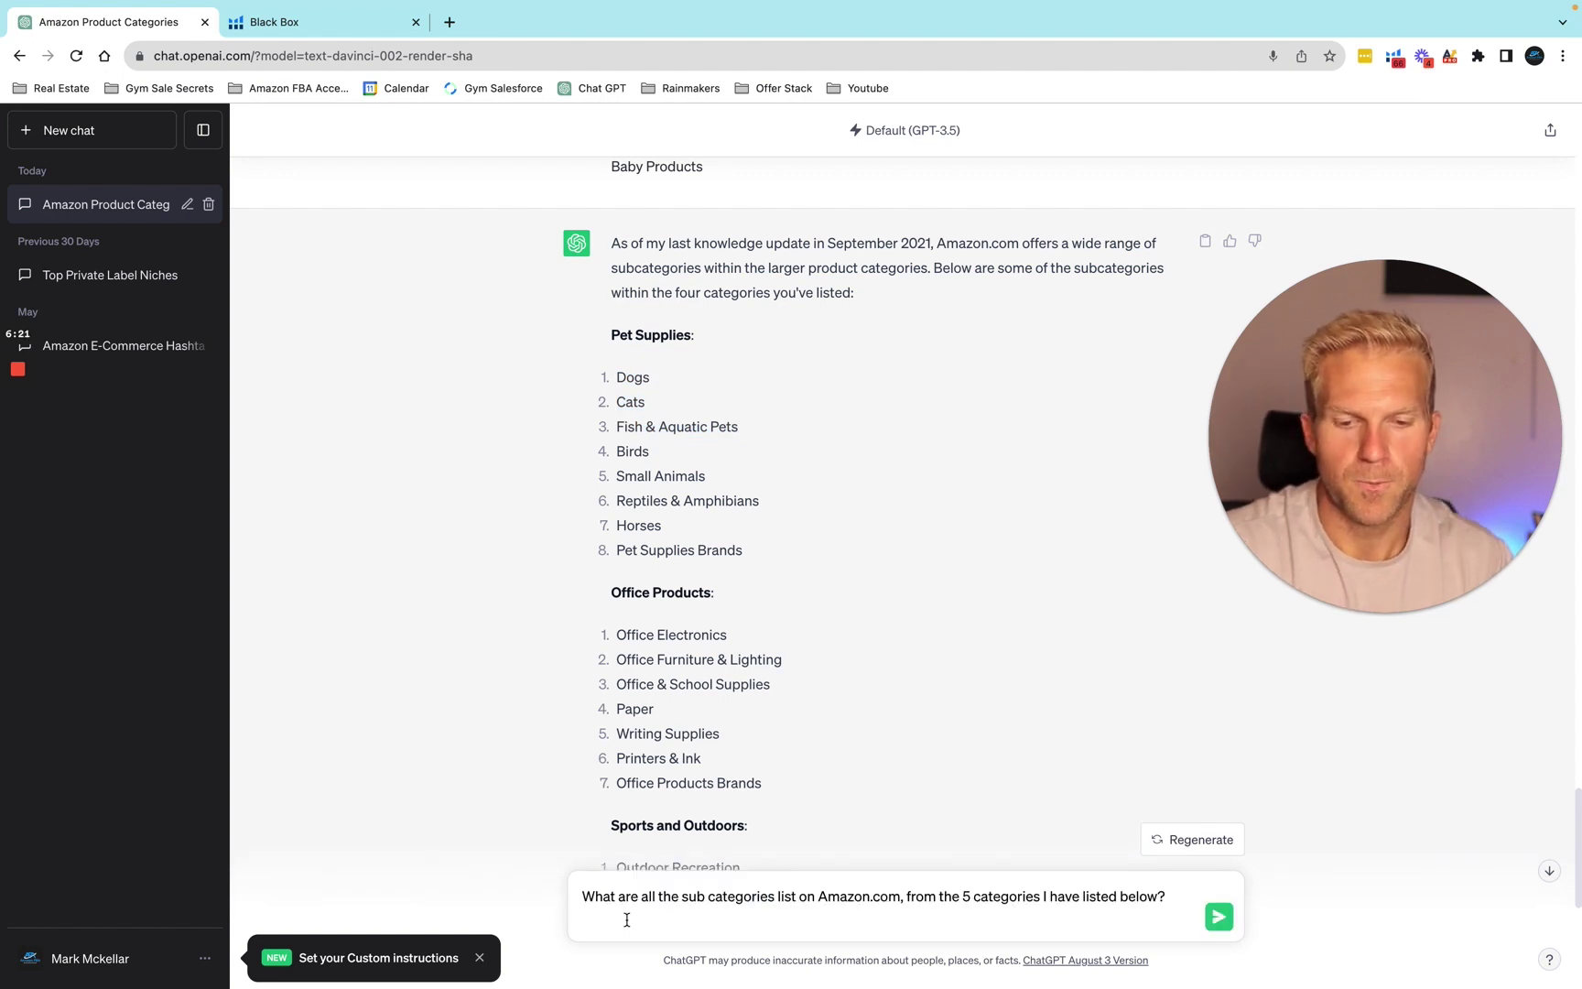
key("super+z")
Copy the Pet Supplies subcategories "Dogs", "Cats" and "Fish & Aquatic Pets" into a new message
scroll(686, 550, "down", 2)
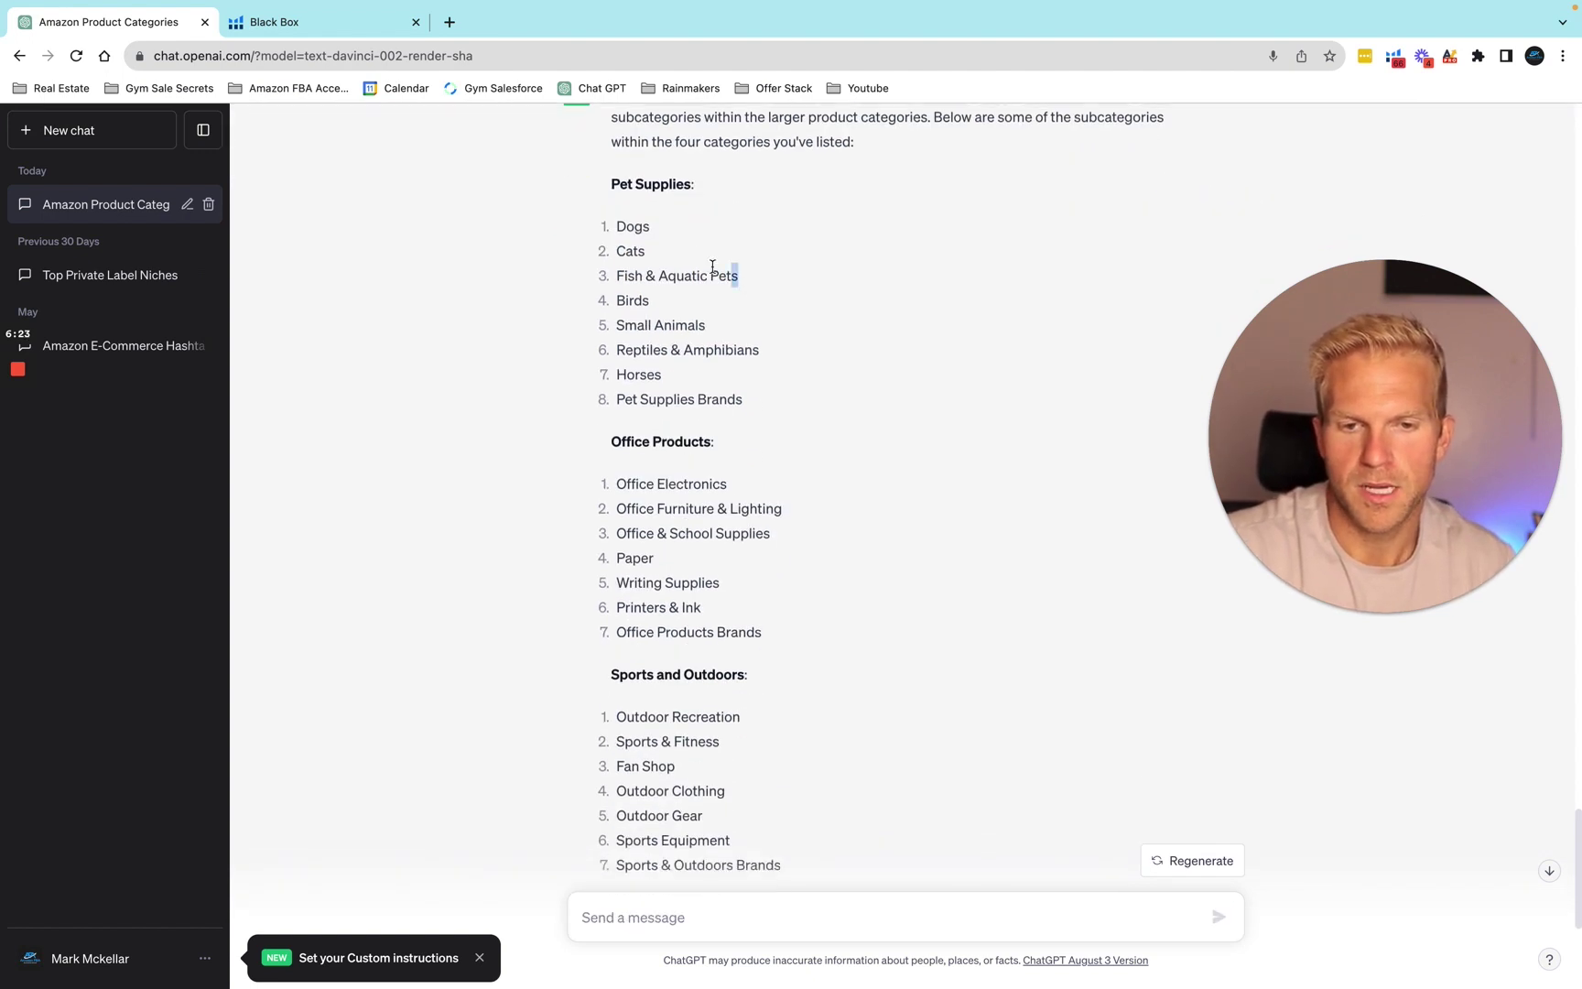
left_click_drag(735, 276, 607, 226)
key("super+c")
left_click(636, 924)
key("super+v")
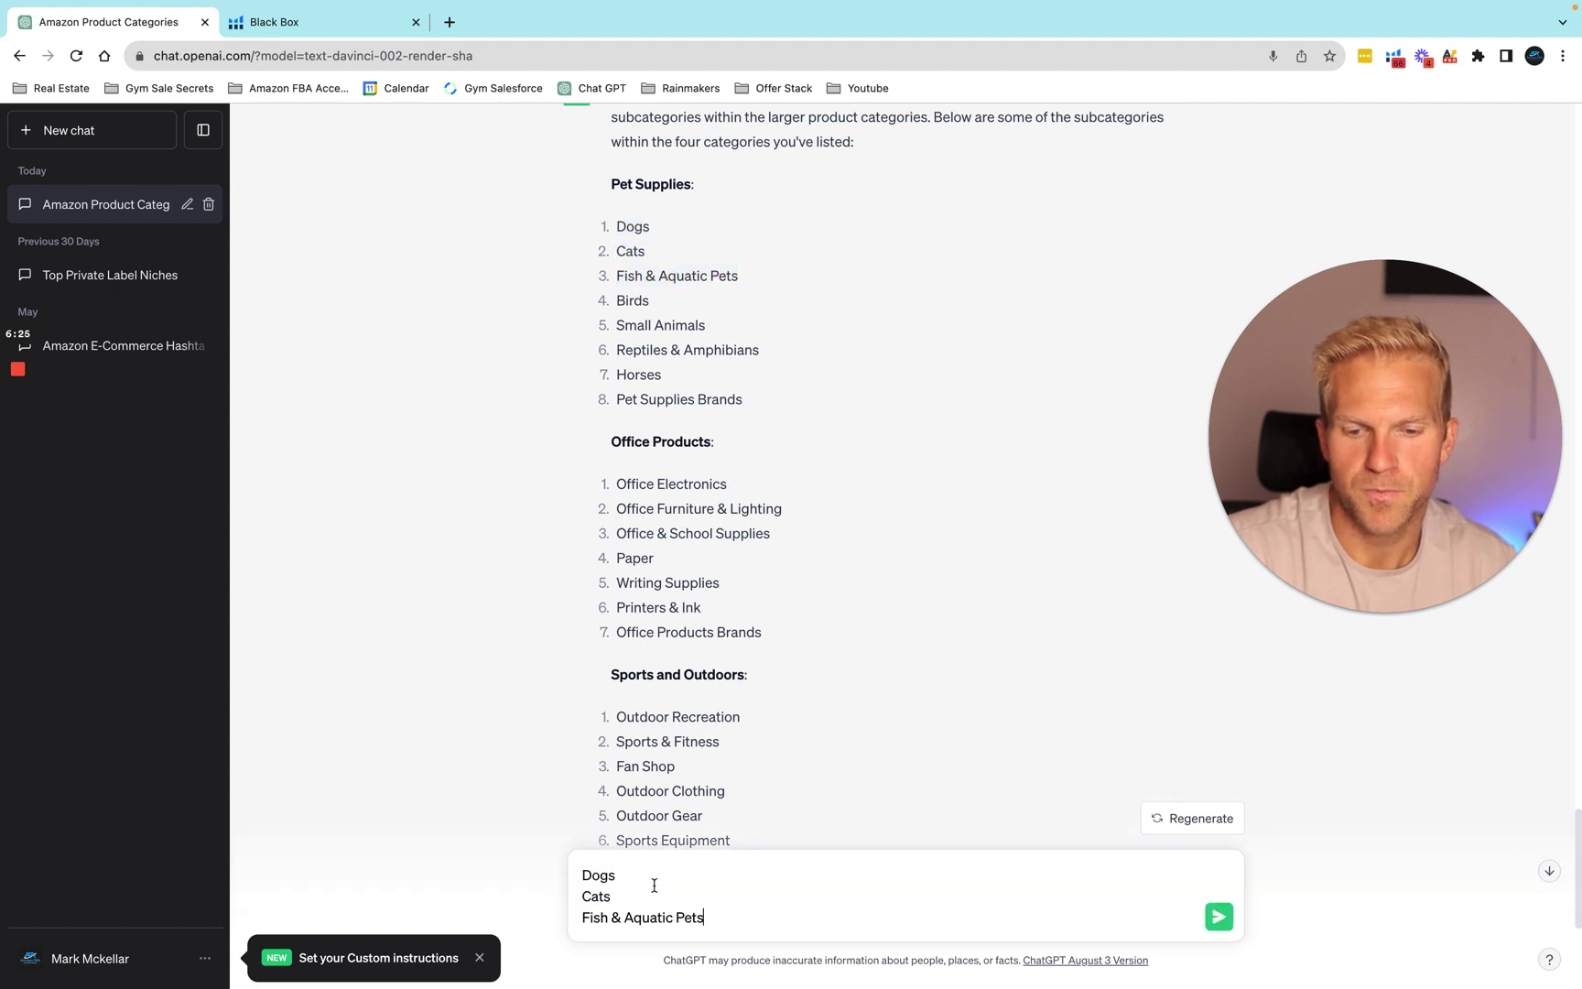
scroll(673, 550, "down", 1)
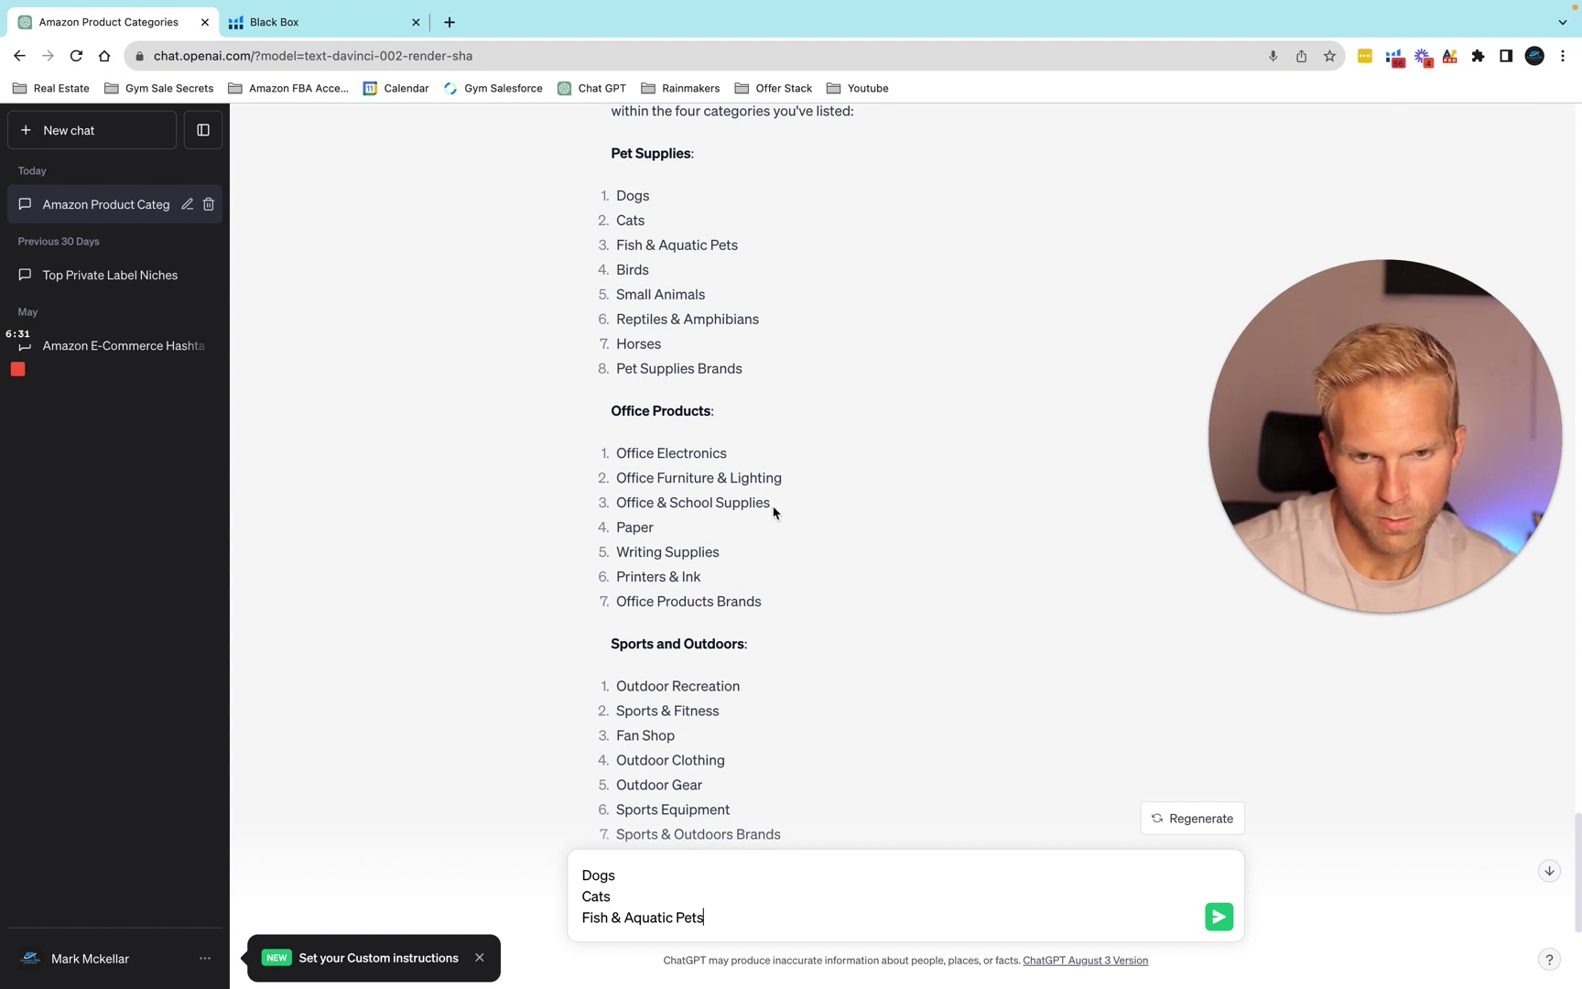
left_click_drag(773, 511, 615, 508)
scroll(692, 617, "down", 2)
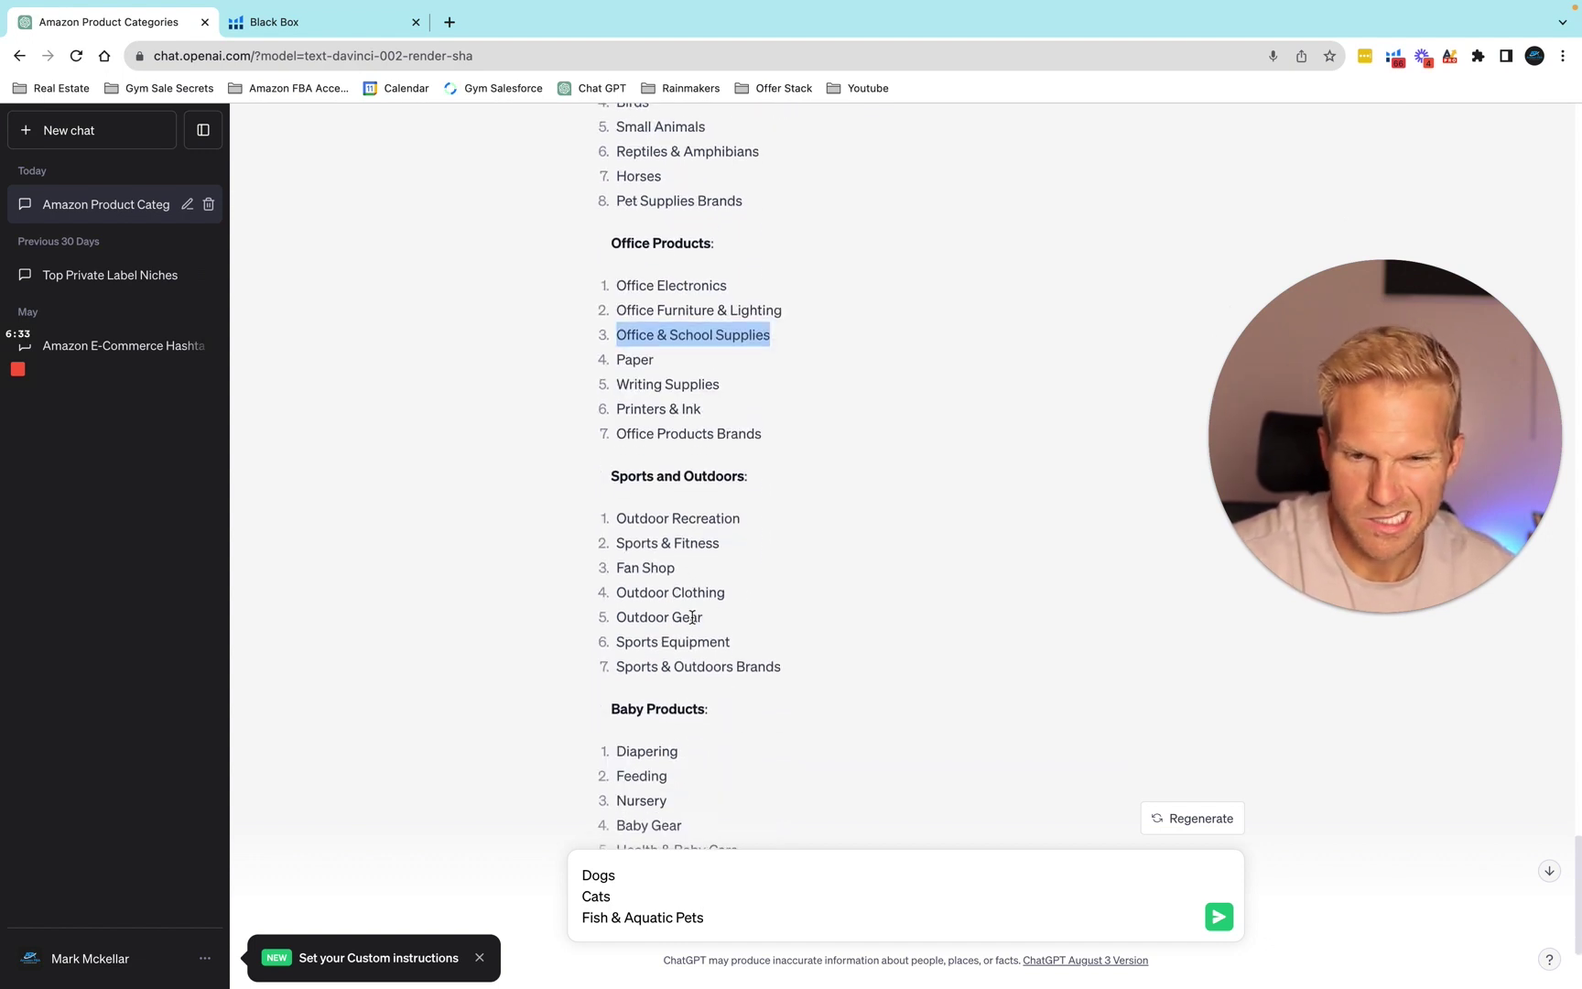
left_click(692, 617)
Copy "Toys & Games for Babies" from the Baby Products subcategories onto a new line of the draft
scroll(692, 617, "down", 3)
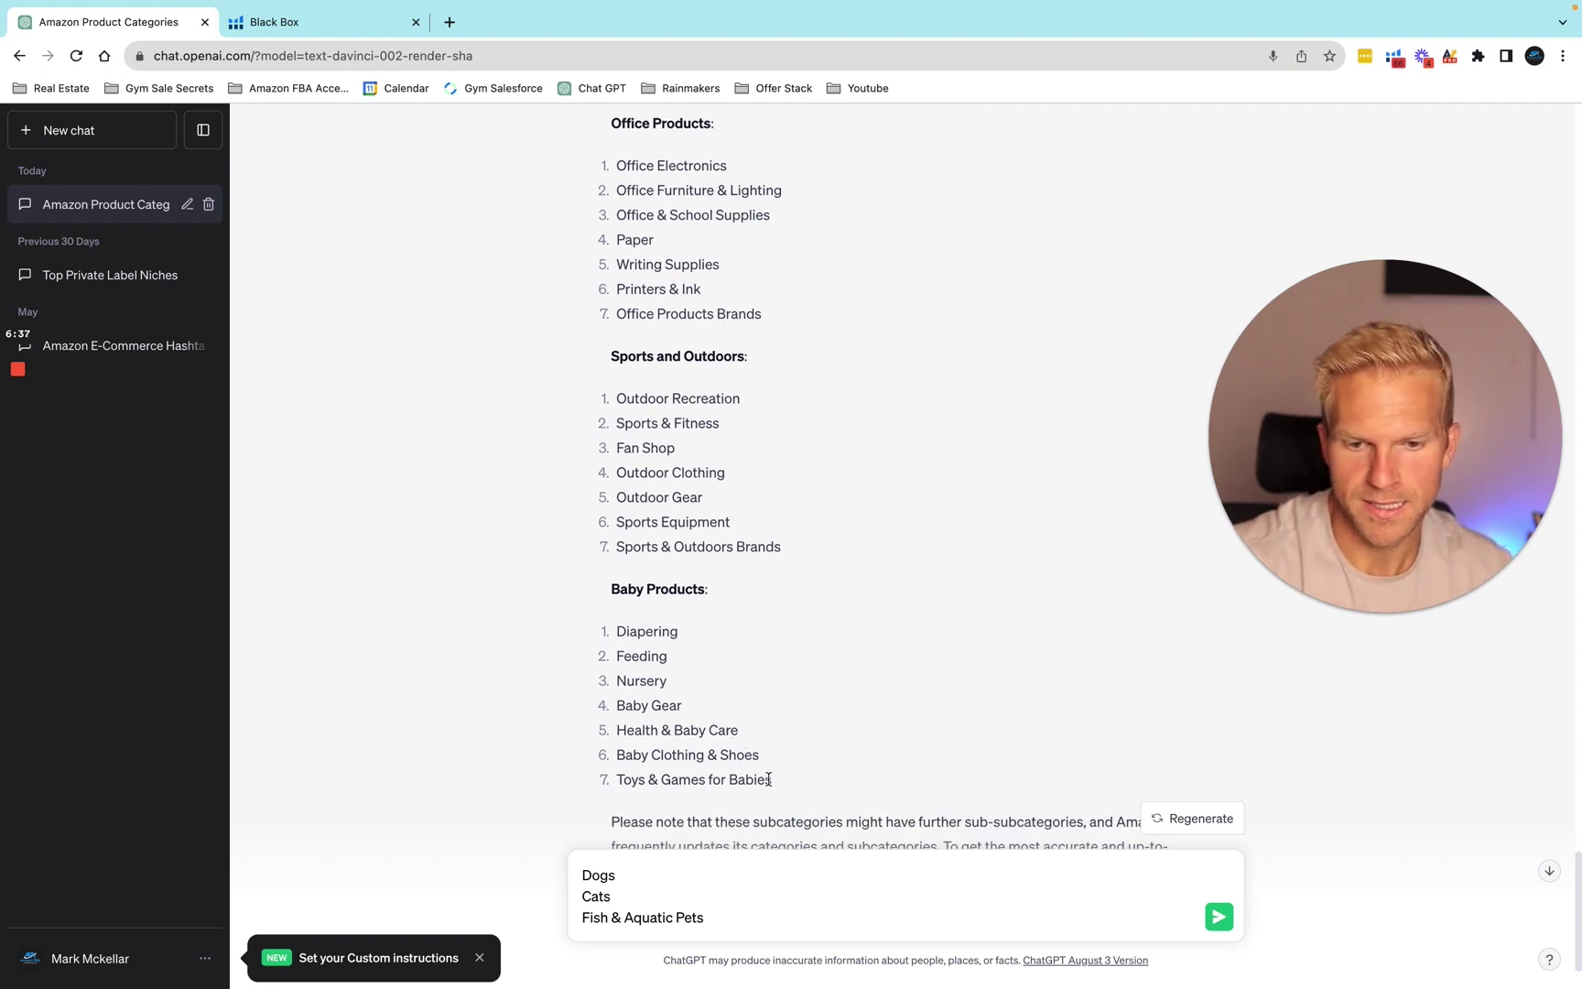
left_click_drag(778, 788, 619, 779)
key("ctrl+c")
left_click(734, 917)
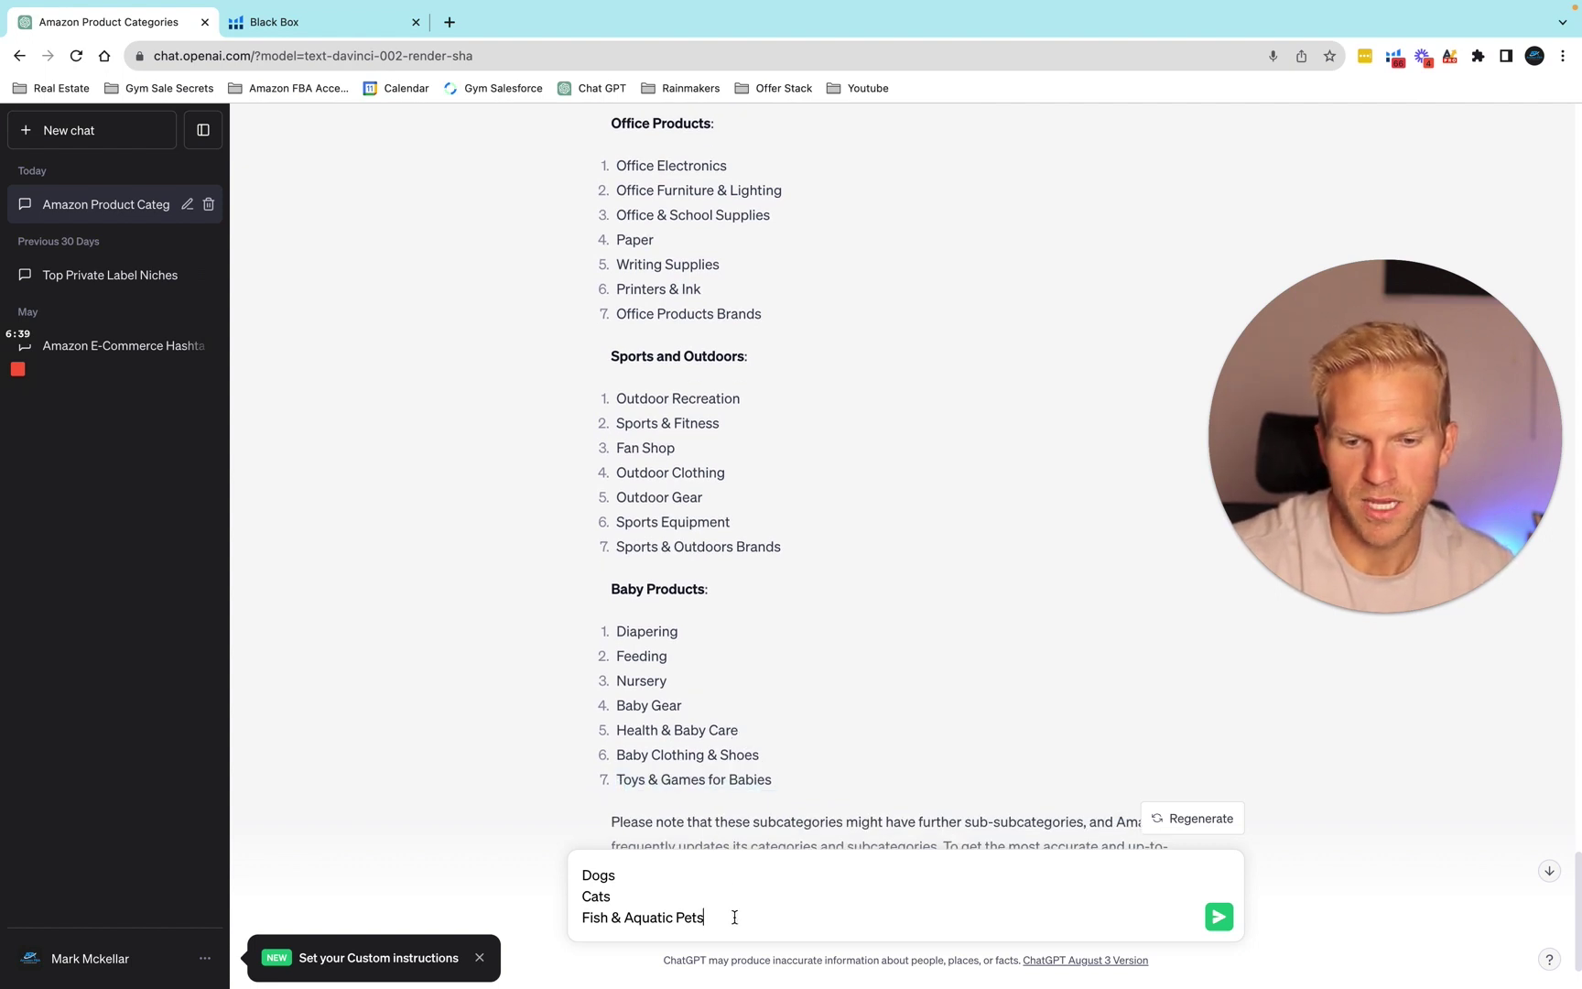
key("shift+Return")
key("ctrl+v")
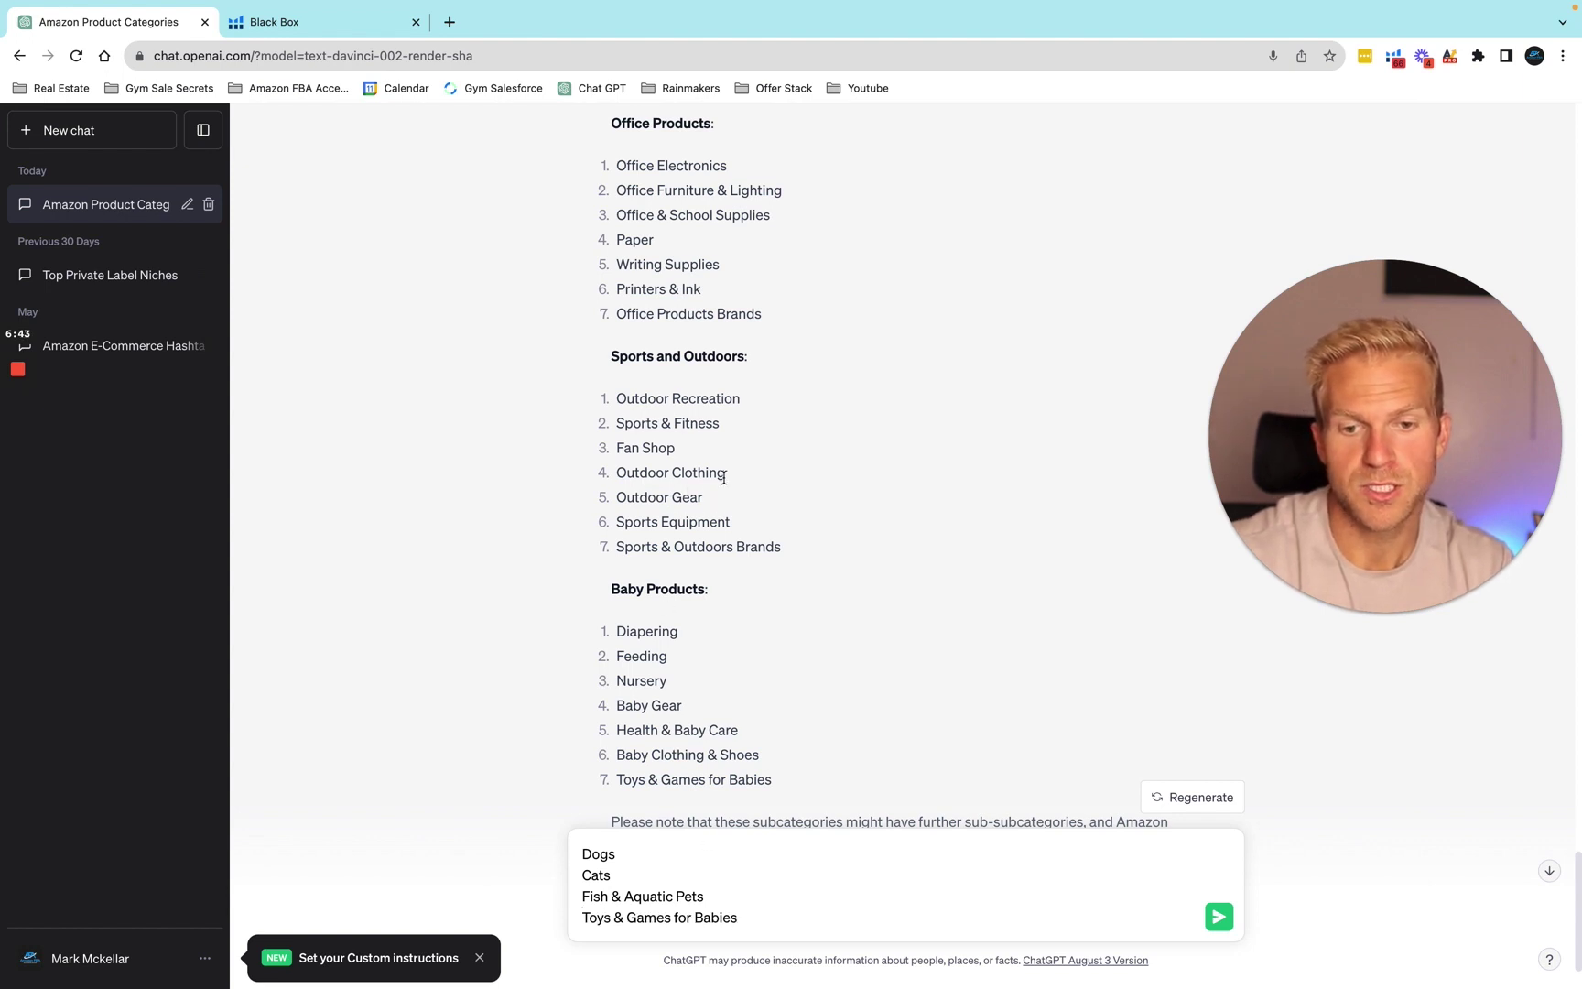
Copy "Outdoor Gear" from the Sports and Outdoors subcategories onto the next line of the draft
left_click_drag(711, 497, 618, 494)
key("ctrl+c")
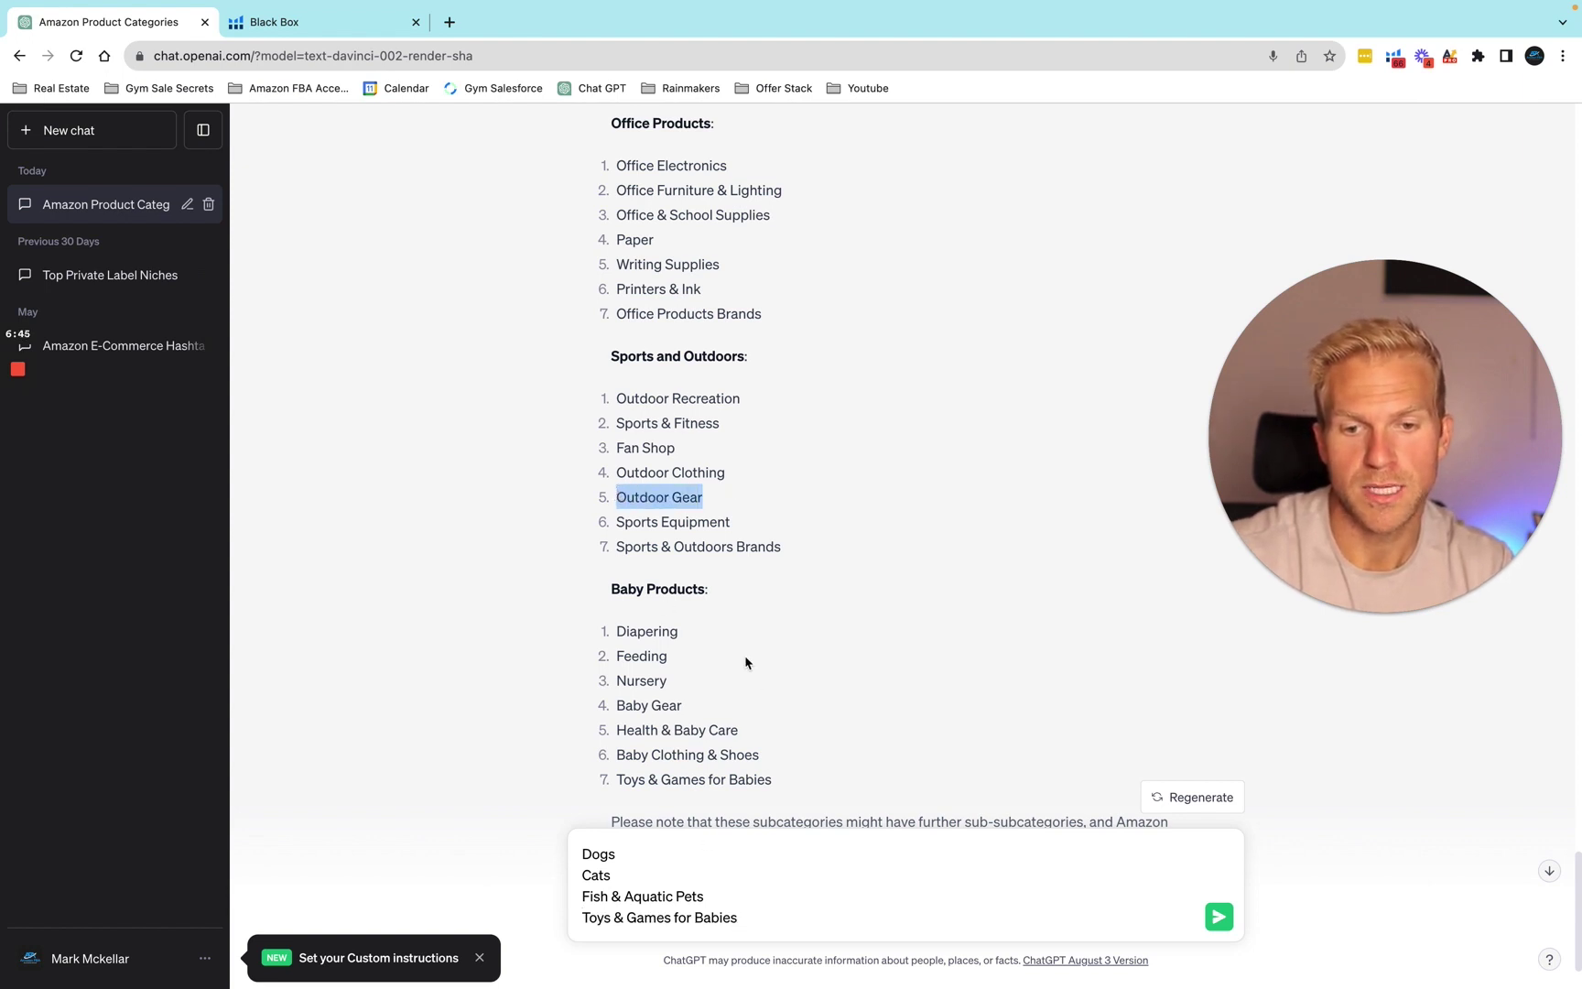
left_click(752, 918)
key("shift+Return")
key("ctrl+v")
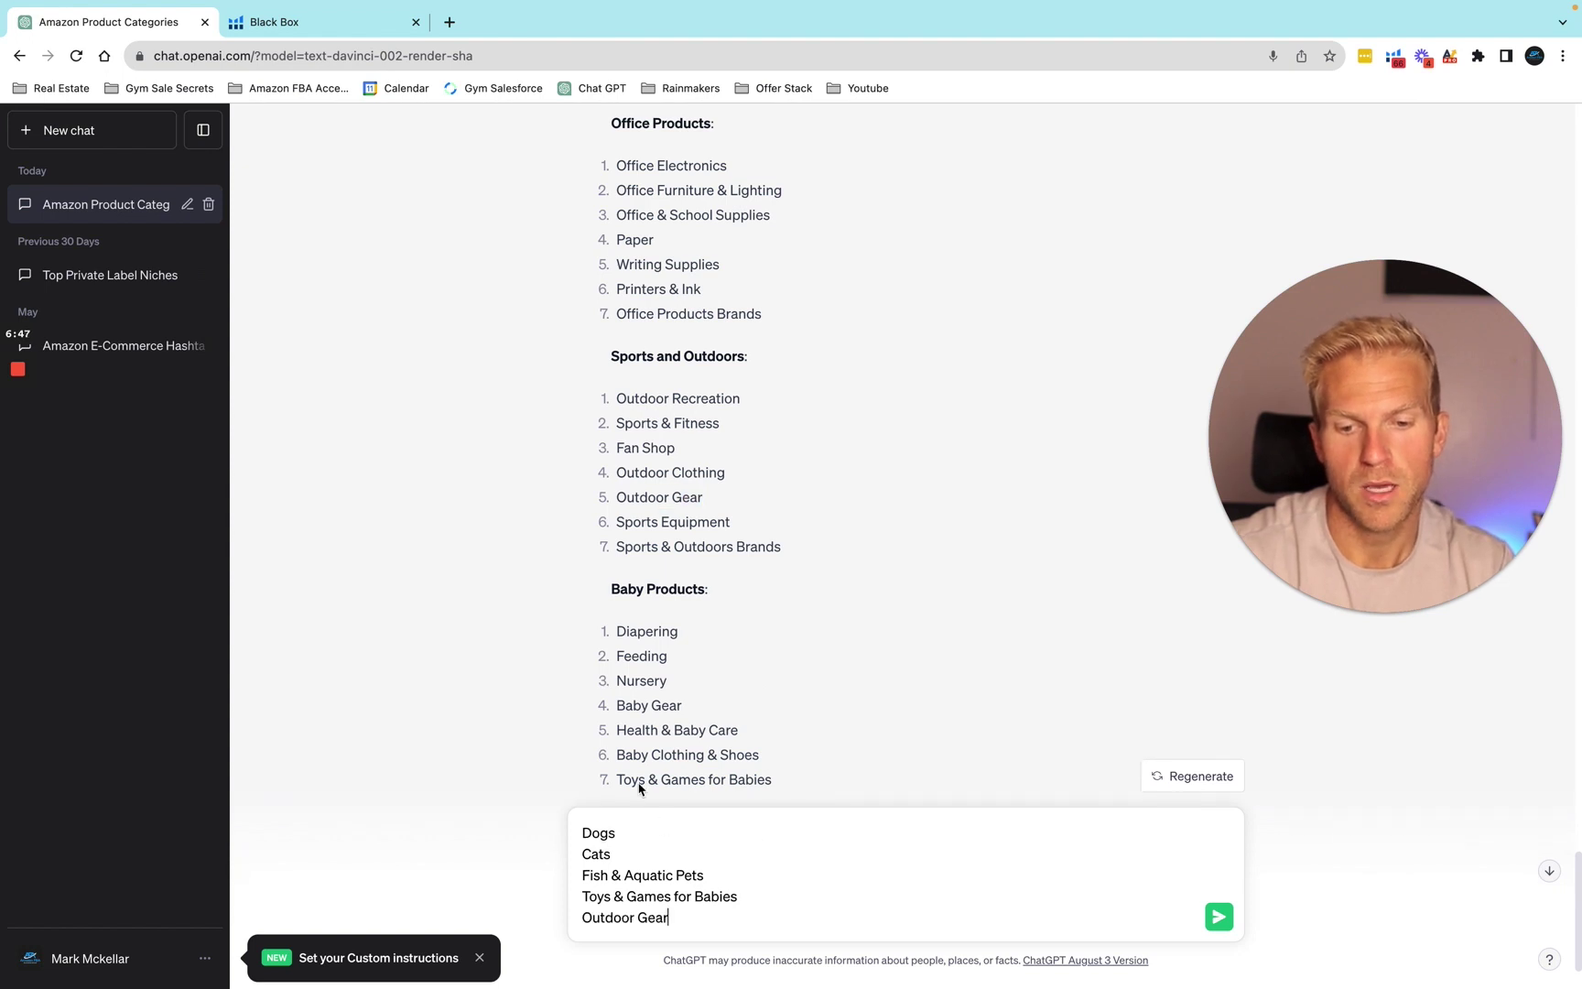
Insert blank lines above the pasted subcategory list in the draft message to make room for a question
key("shift+Return")
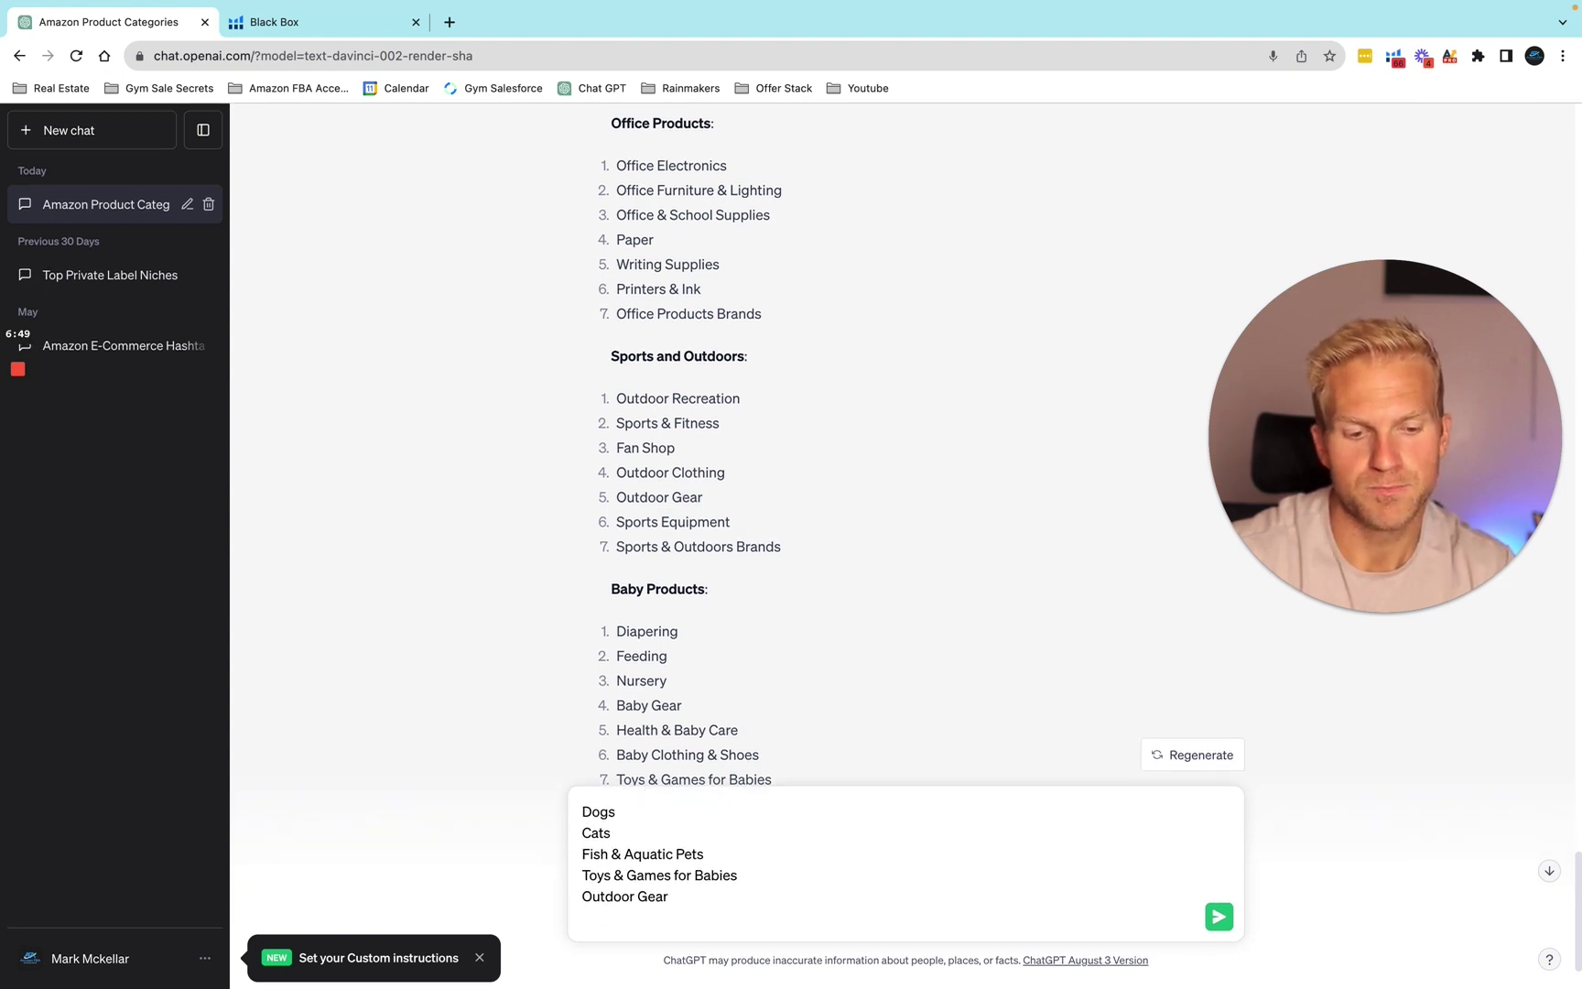
scroll(907, 863, "up", 1)
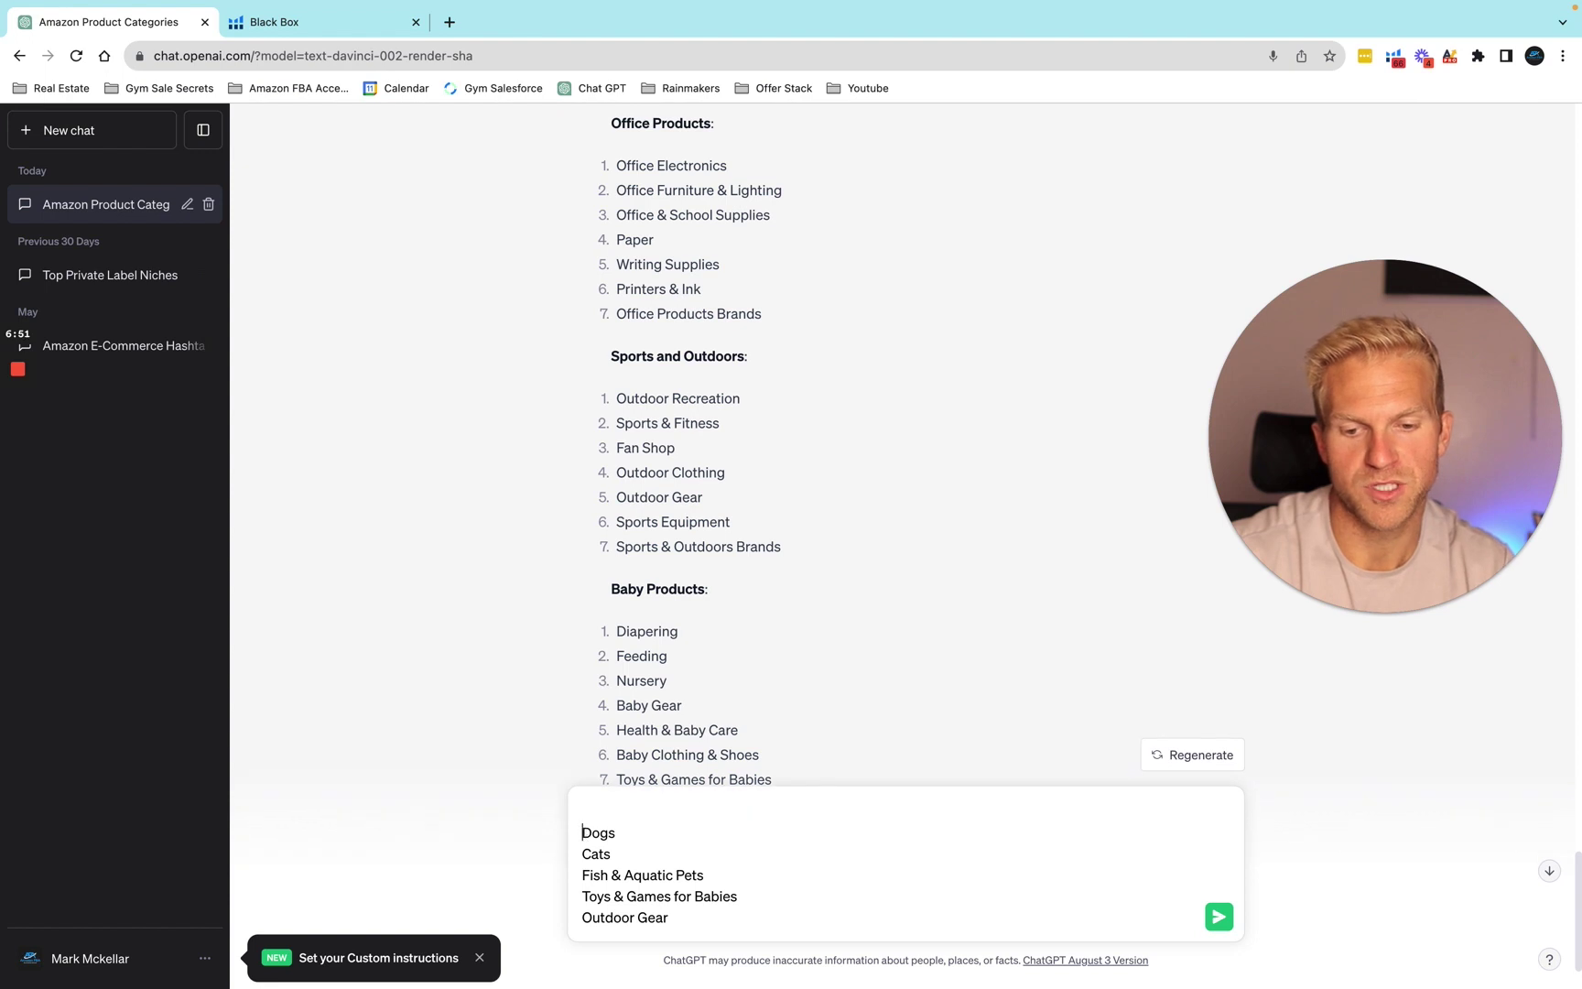
key("shift+Return")
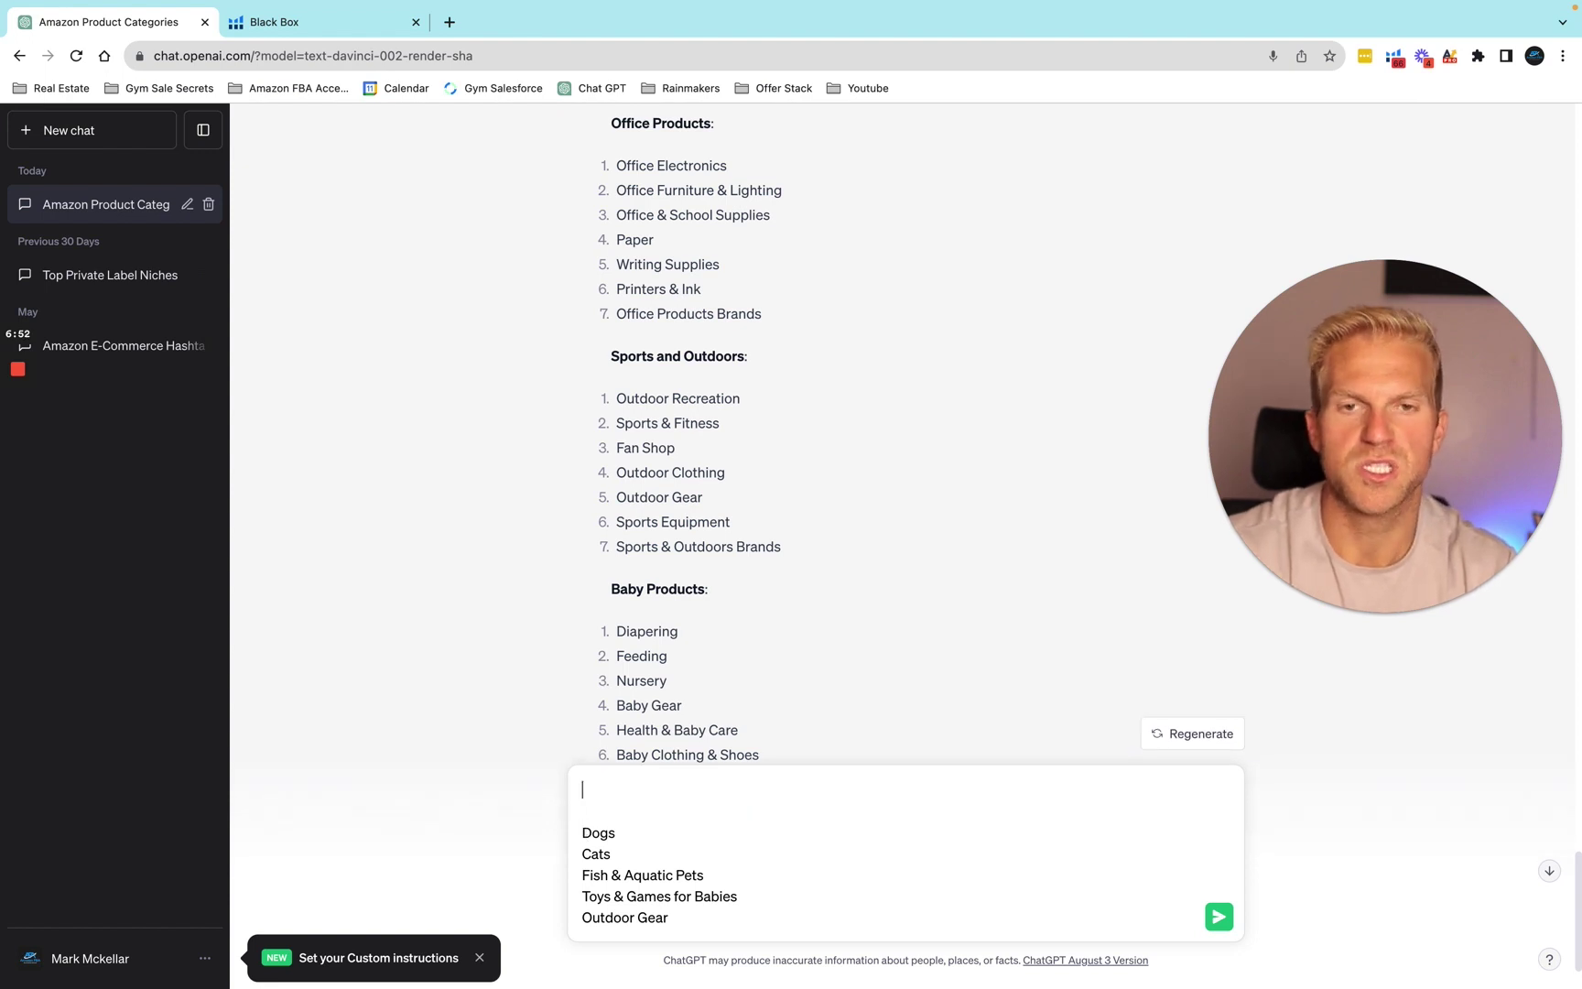
Write "What are 20 products from the sub categories below that I can sell private labeled on Amazon.com?" above the list and send the message
type("What are ")
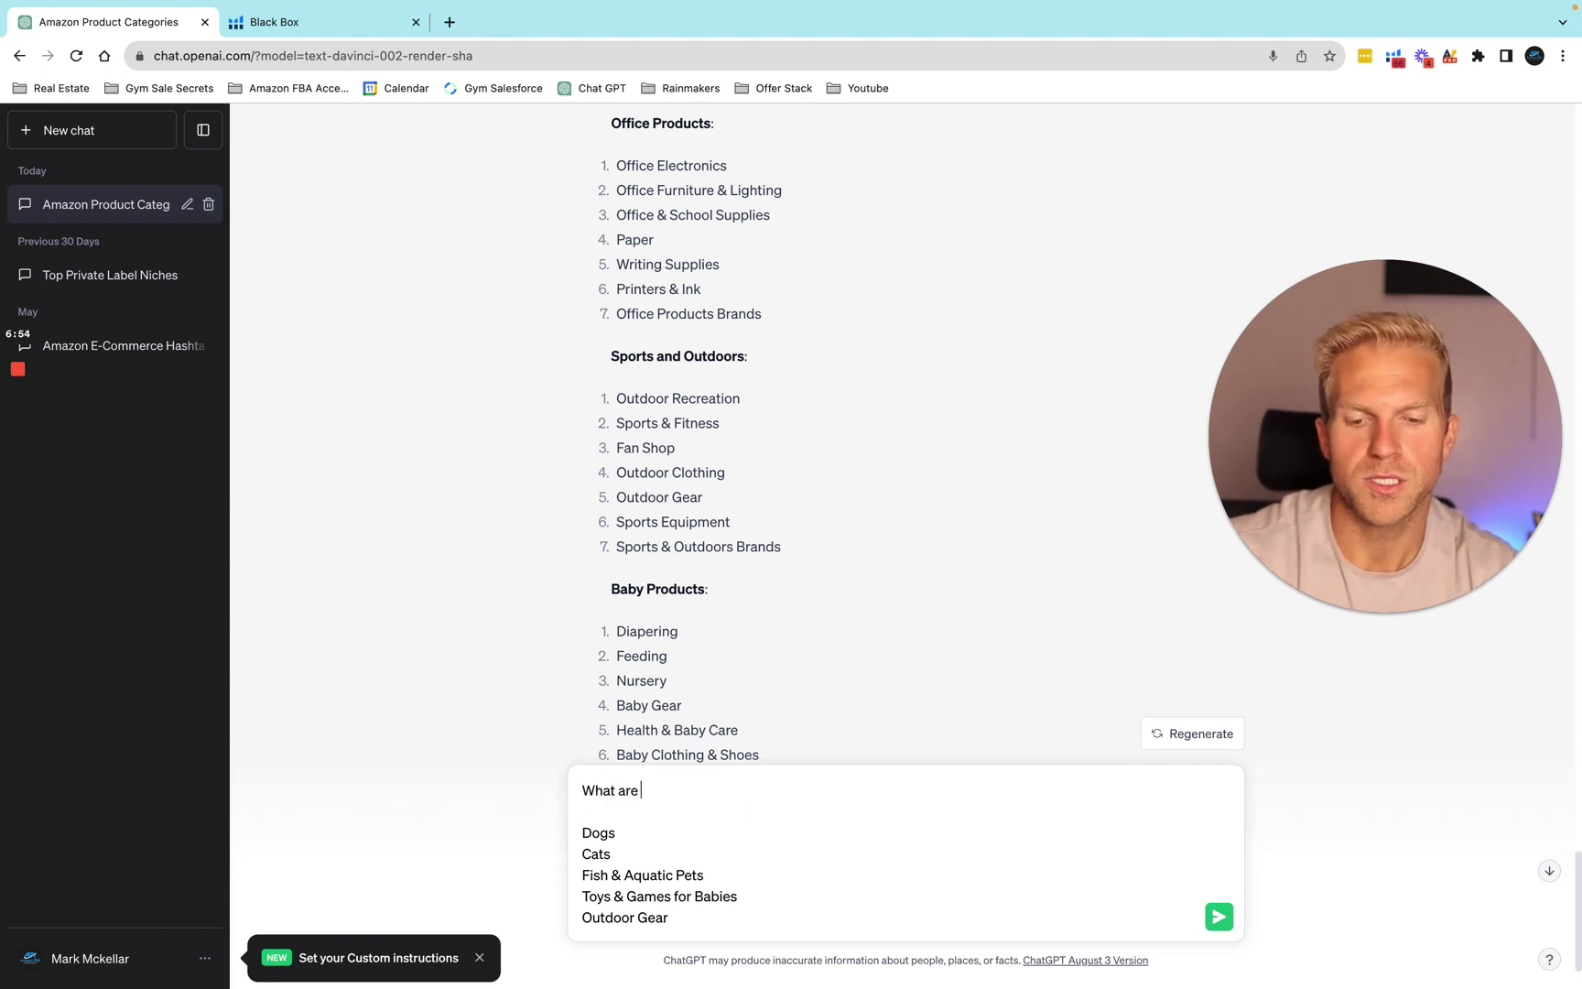
type("20 pri")
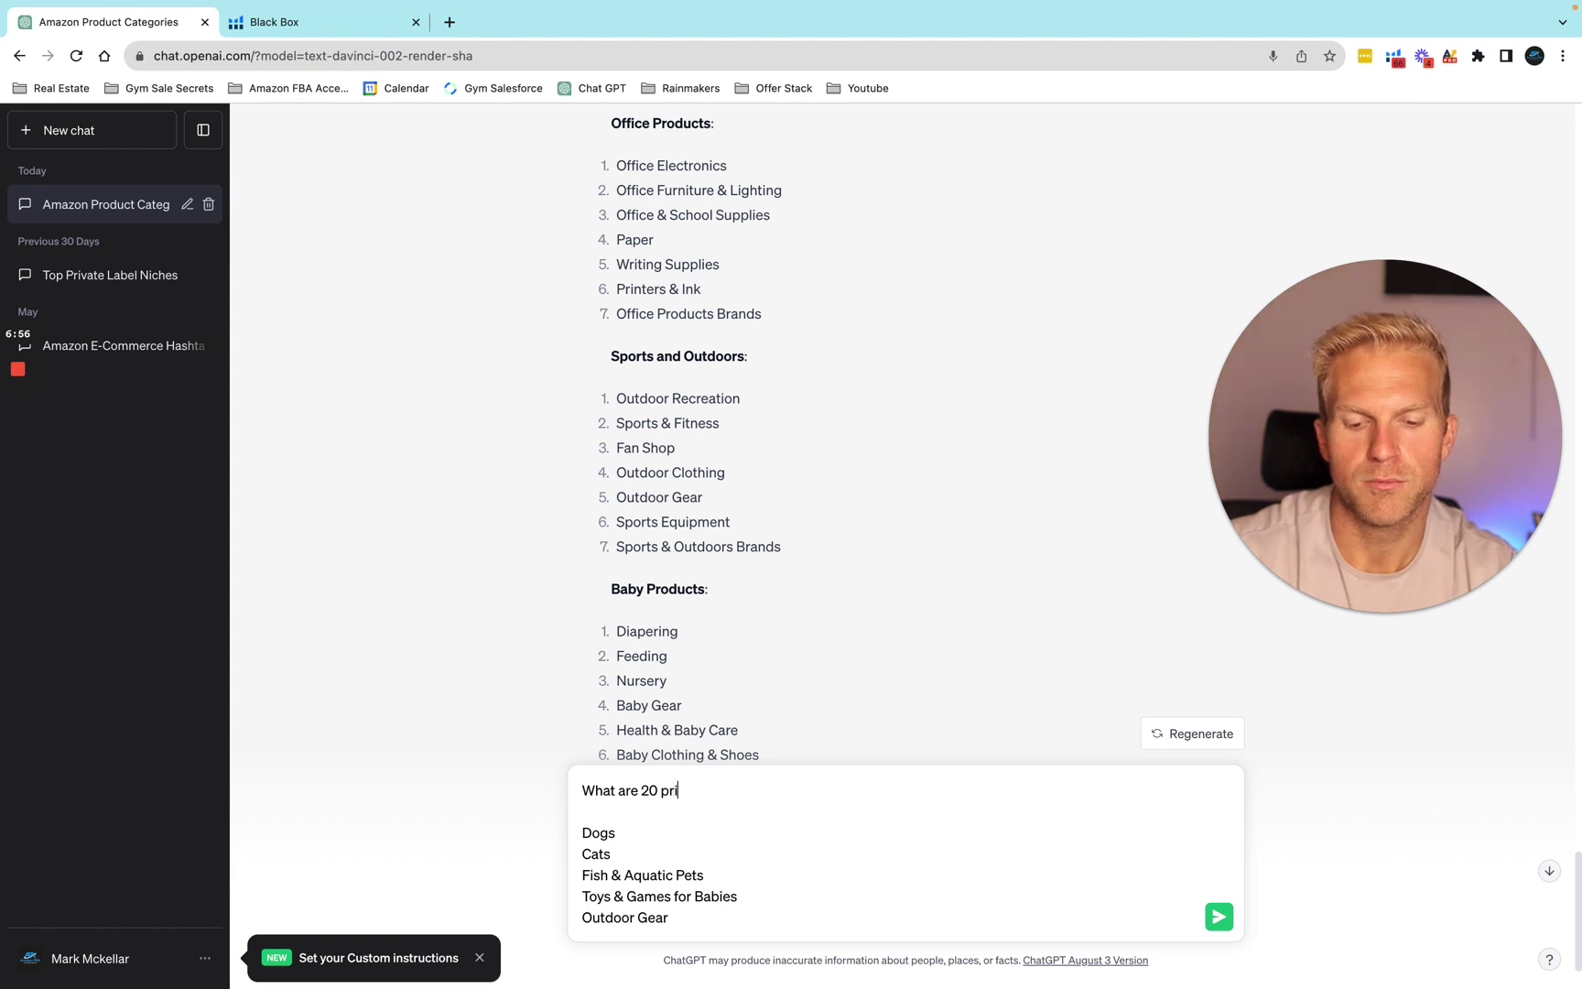
type("vatela")
key("BackSpace")
key("BackSpace")
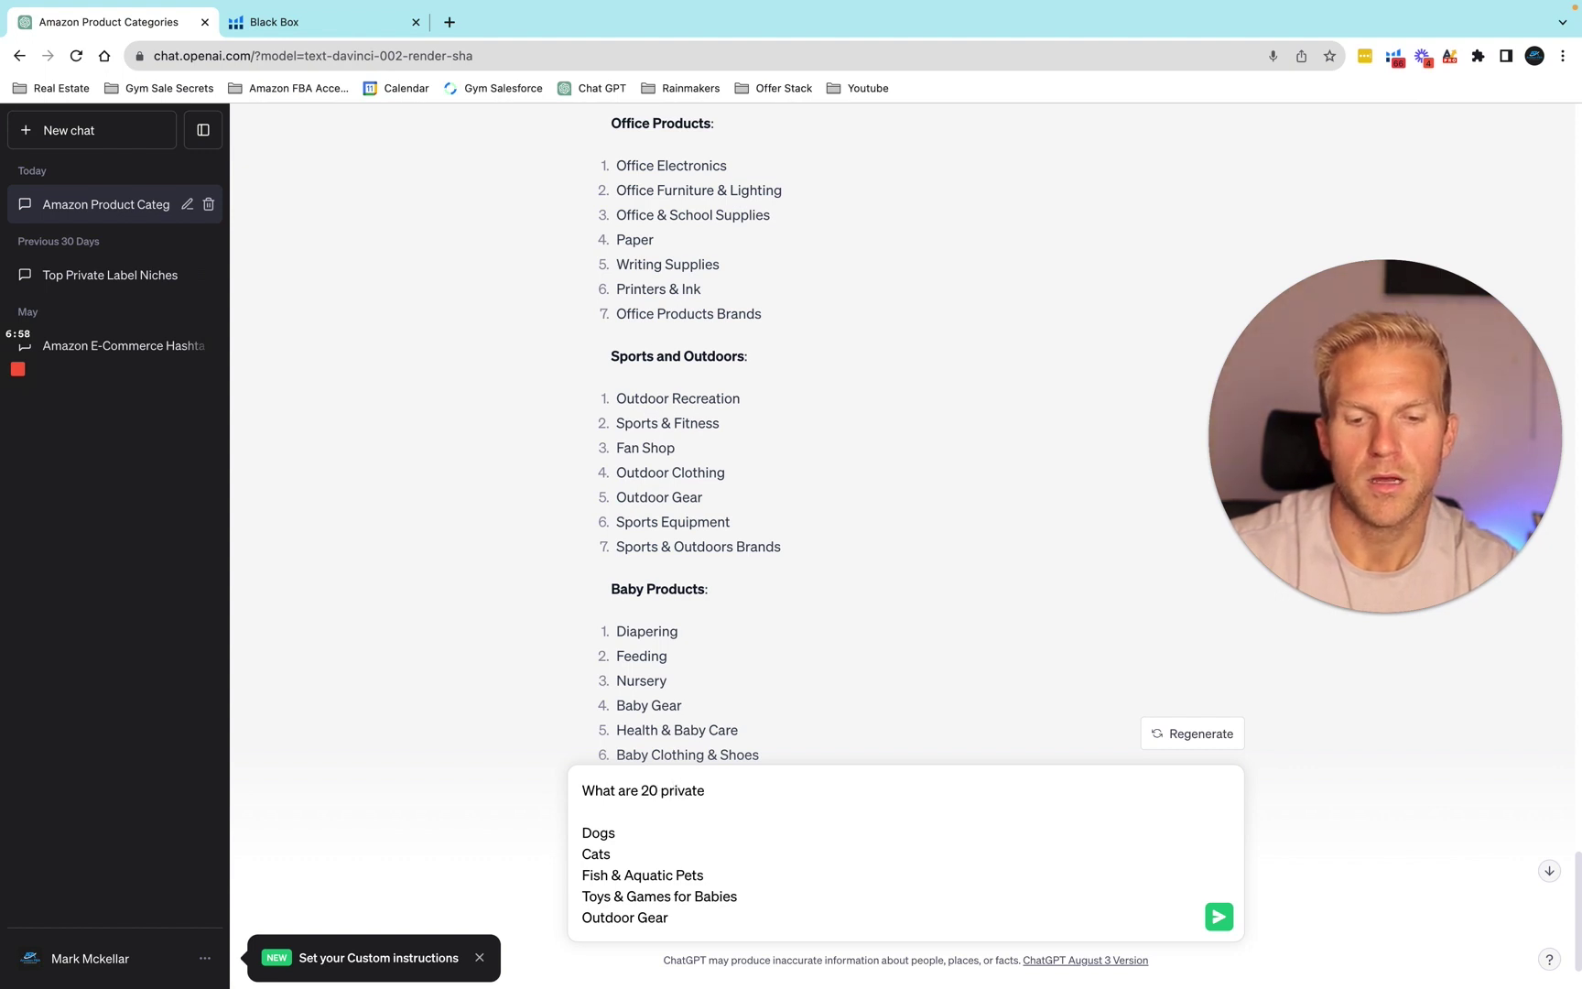
key("BackSpace")
key("BackSpace")
key("BackSpace")
key("BackSpace")
key("BackSpace")
key("BackSpace")
type("ro")
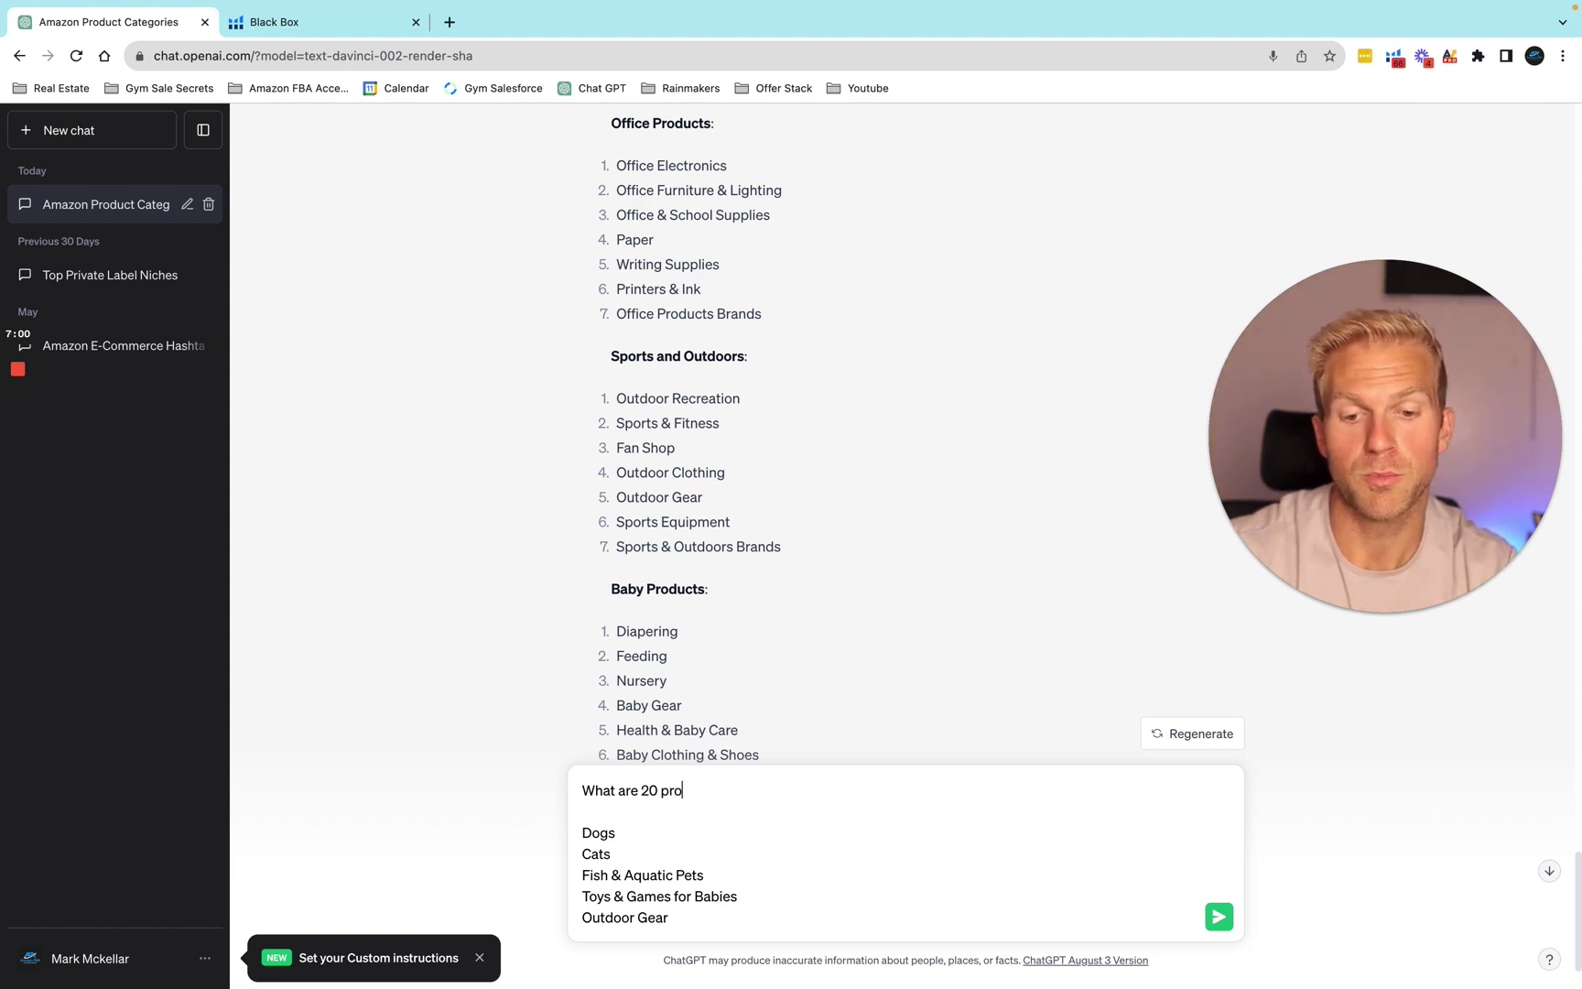
type("ducts f")
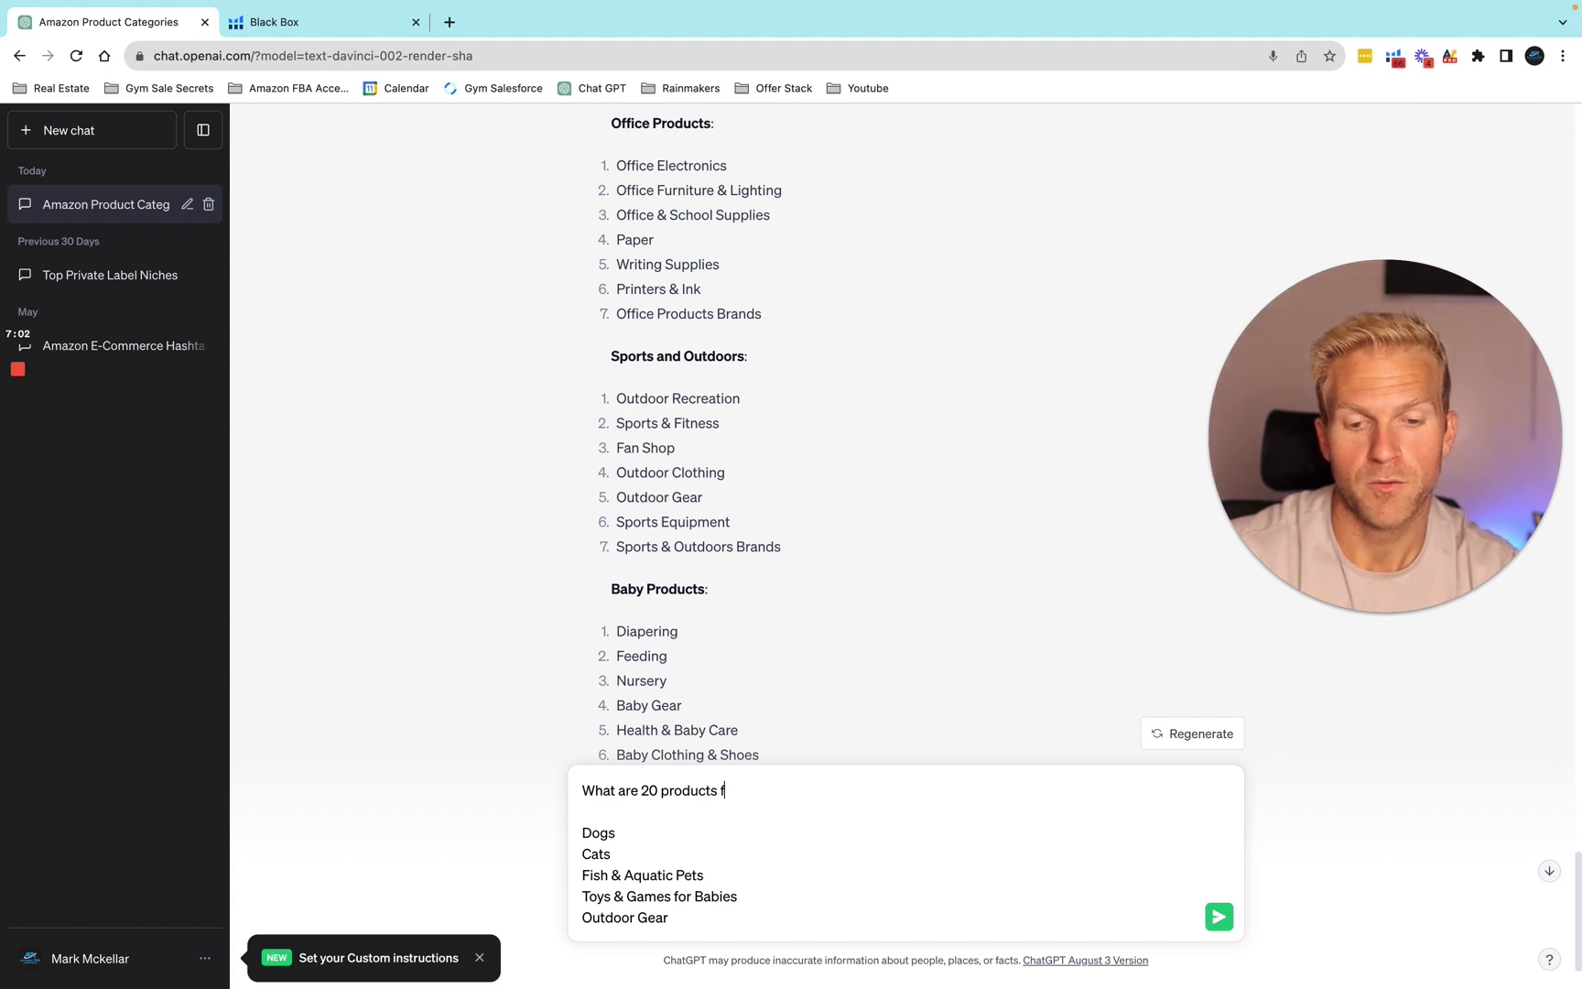
type("rom the ")
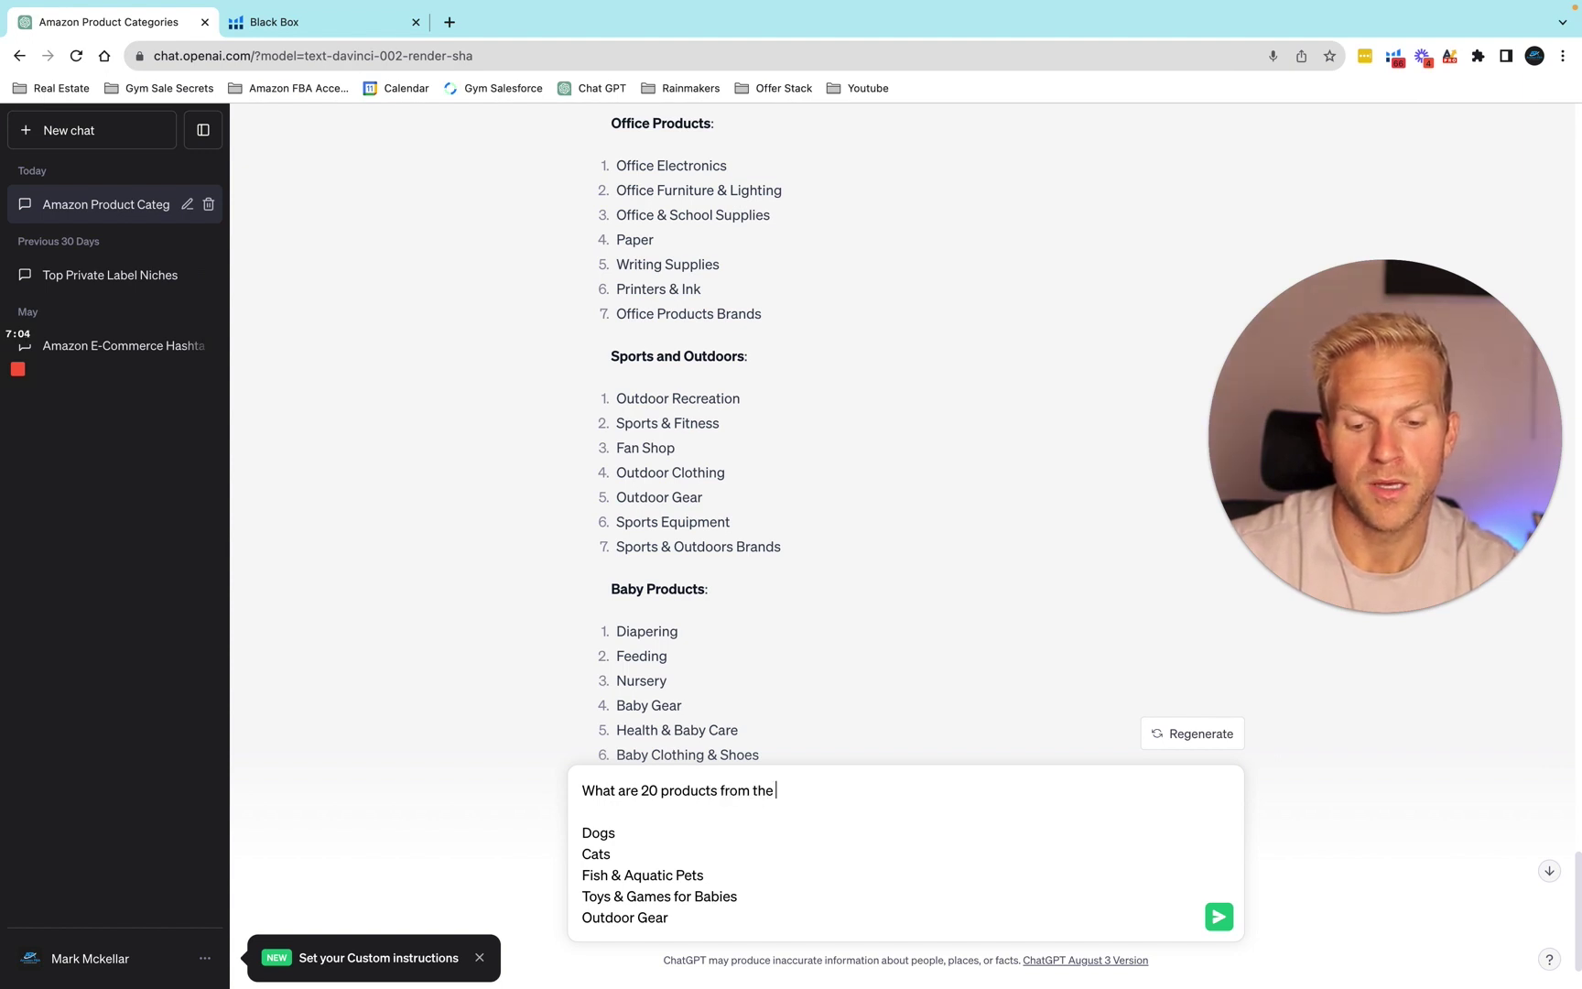
type("cub")
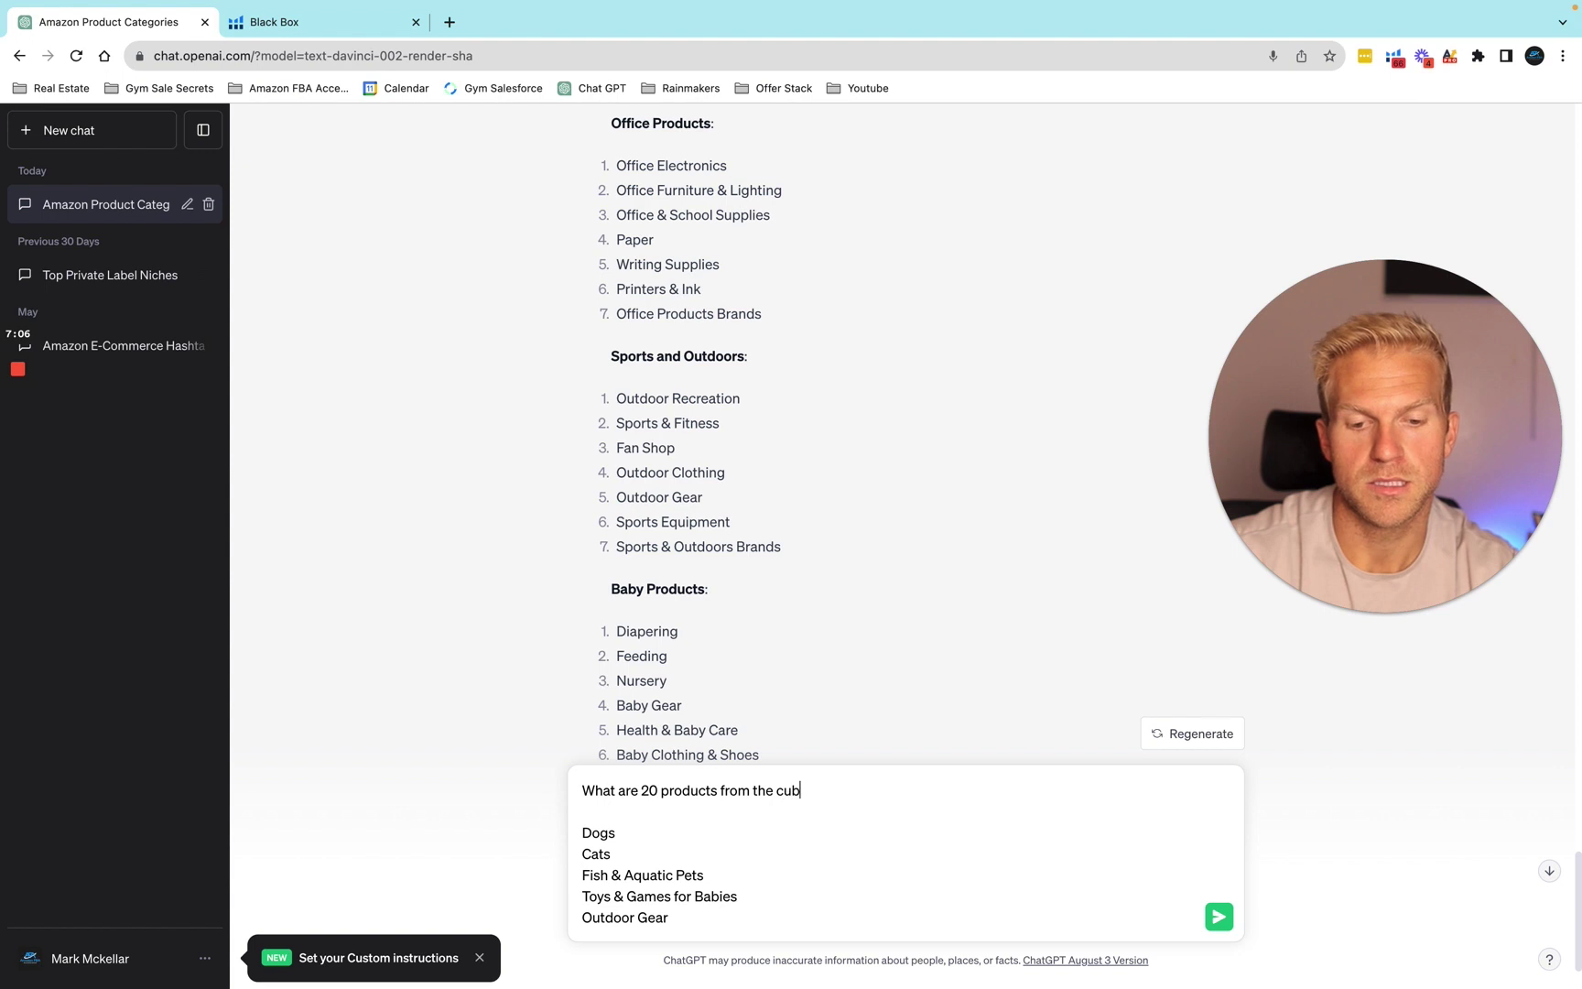
key("BackSpace")
key("BackSpace")
key("BackSpace")
type("sub cate")
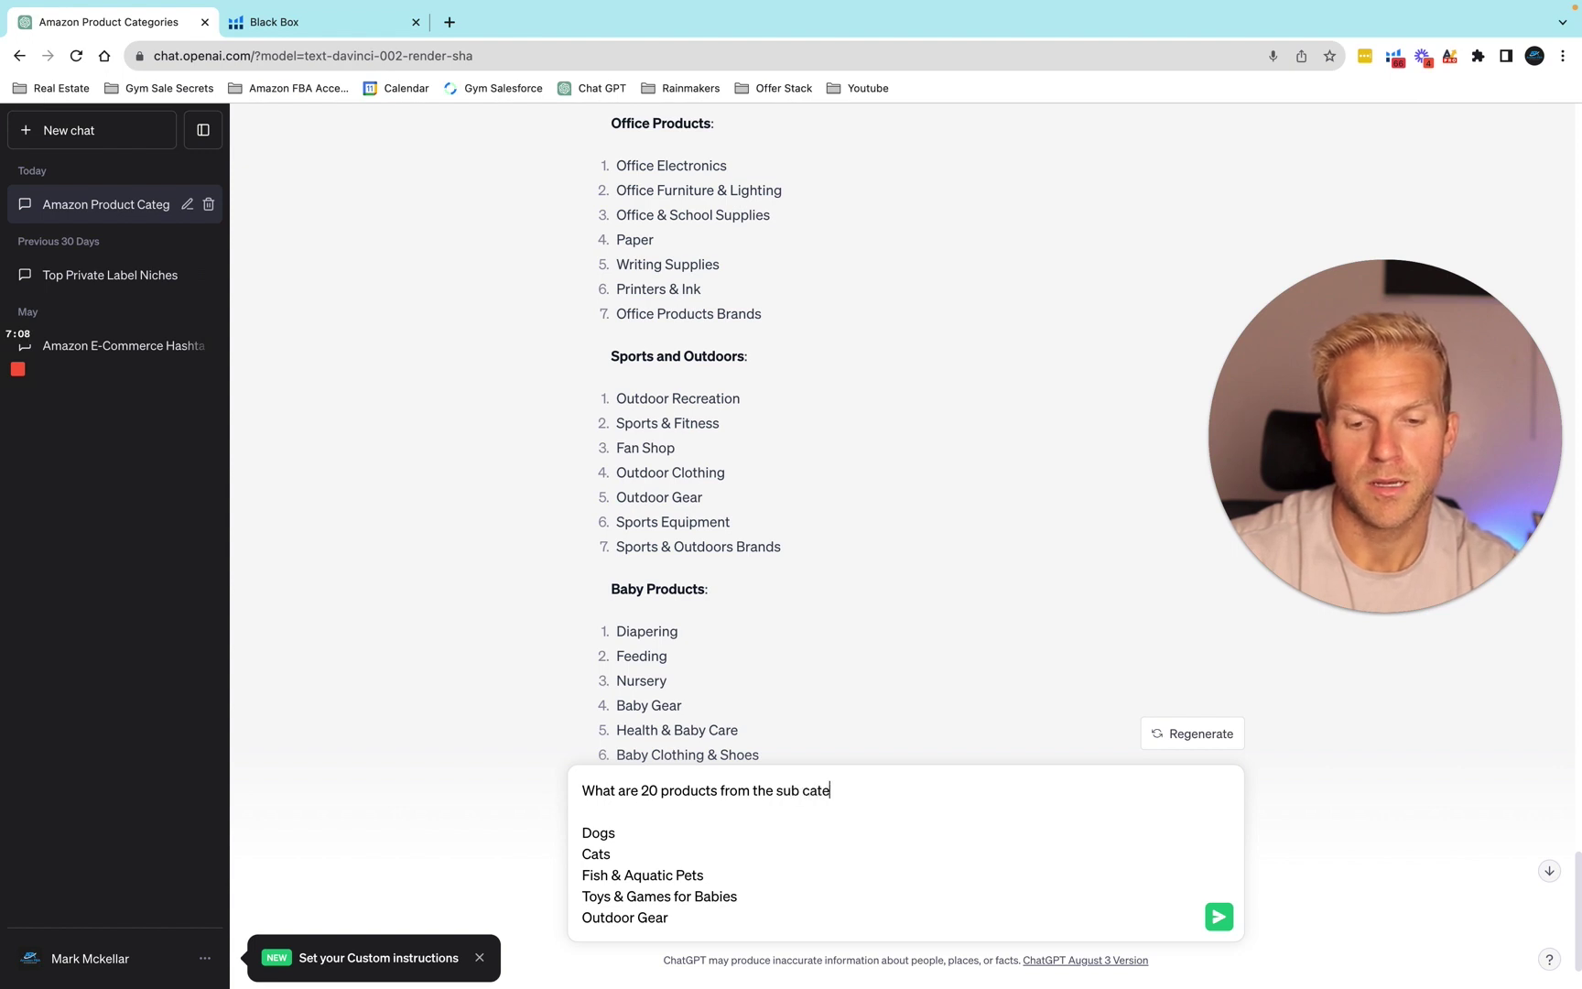
type("gory")
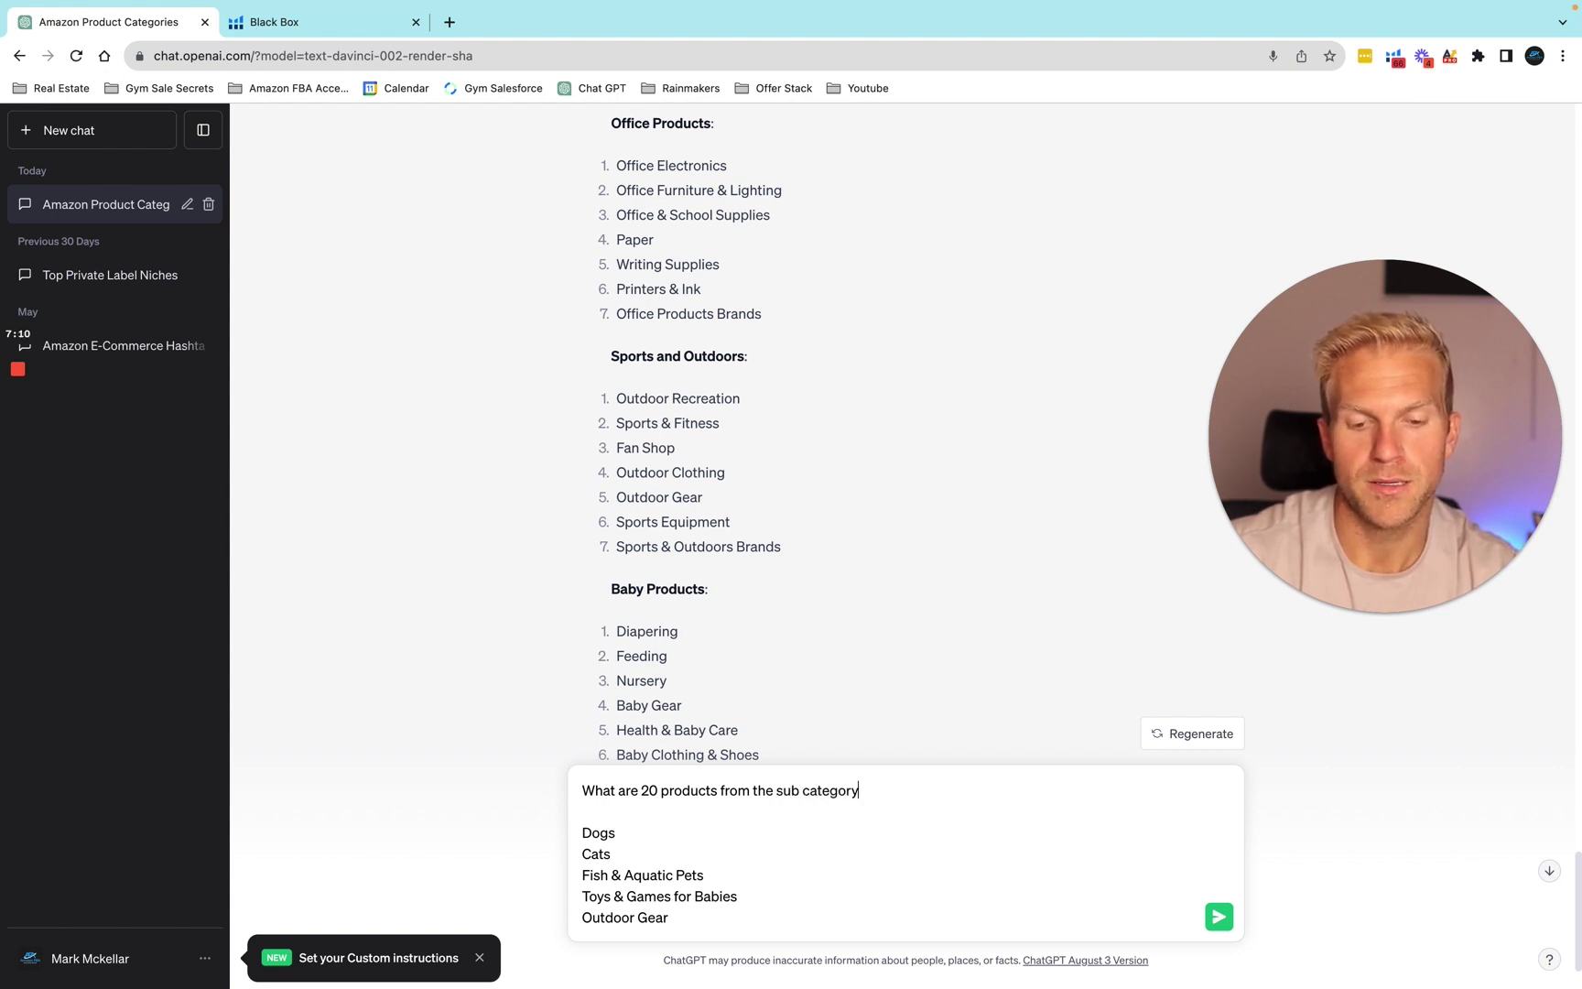
key("BackSpace")
type("ies b")
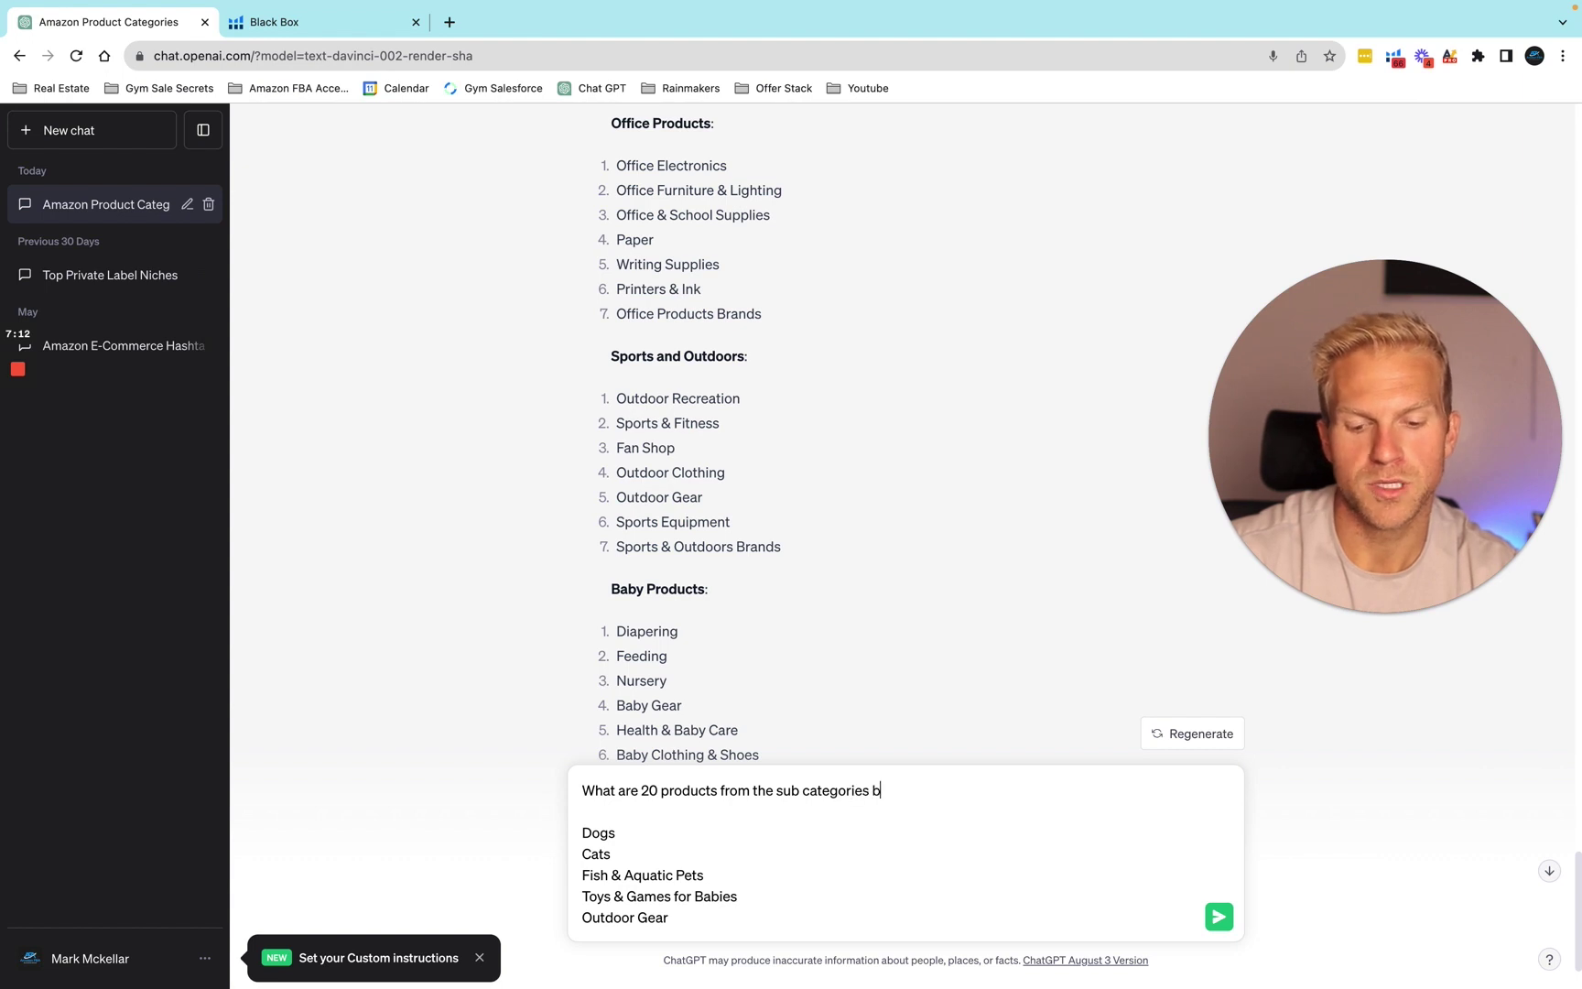
type("elow that i can")
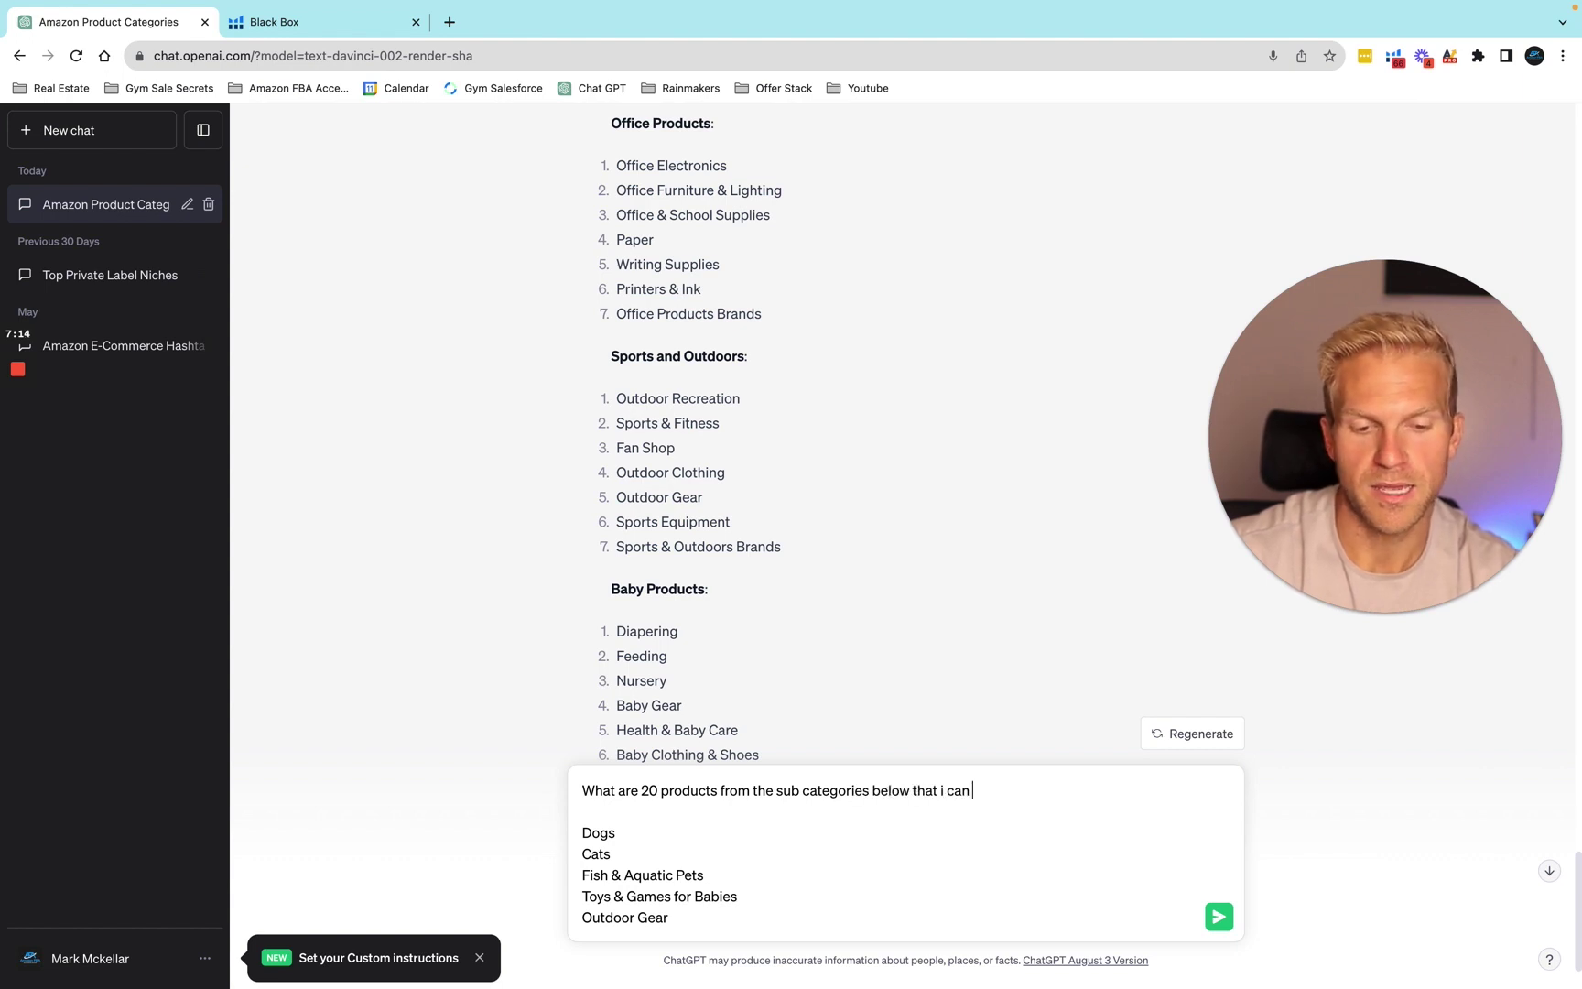
key("BackSpace")
key("BackSpace")
key("BackSpace")
key("BackSpace")
key("BackSpace")
type("I ")
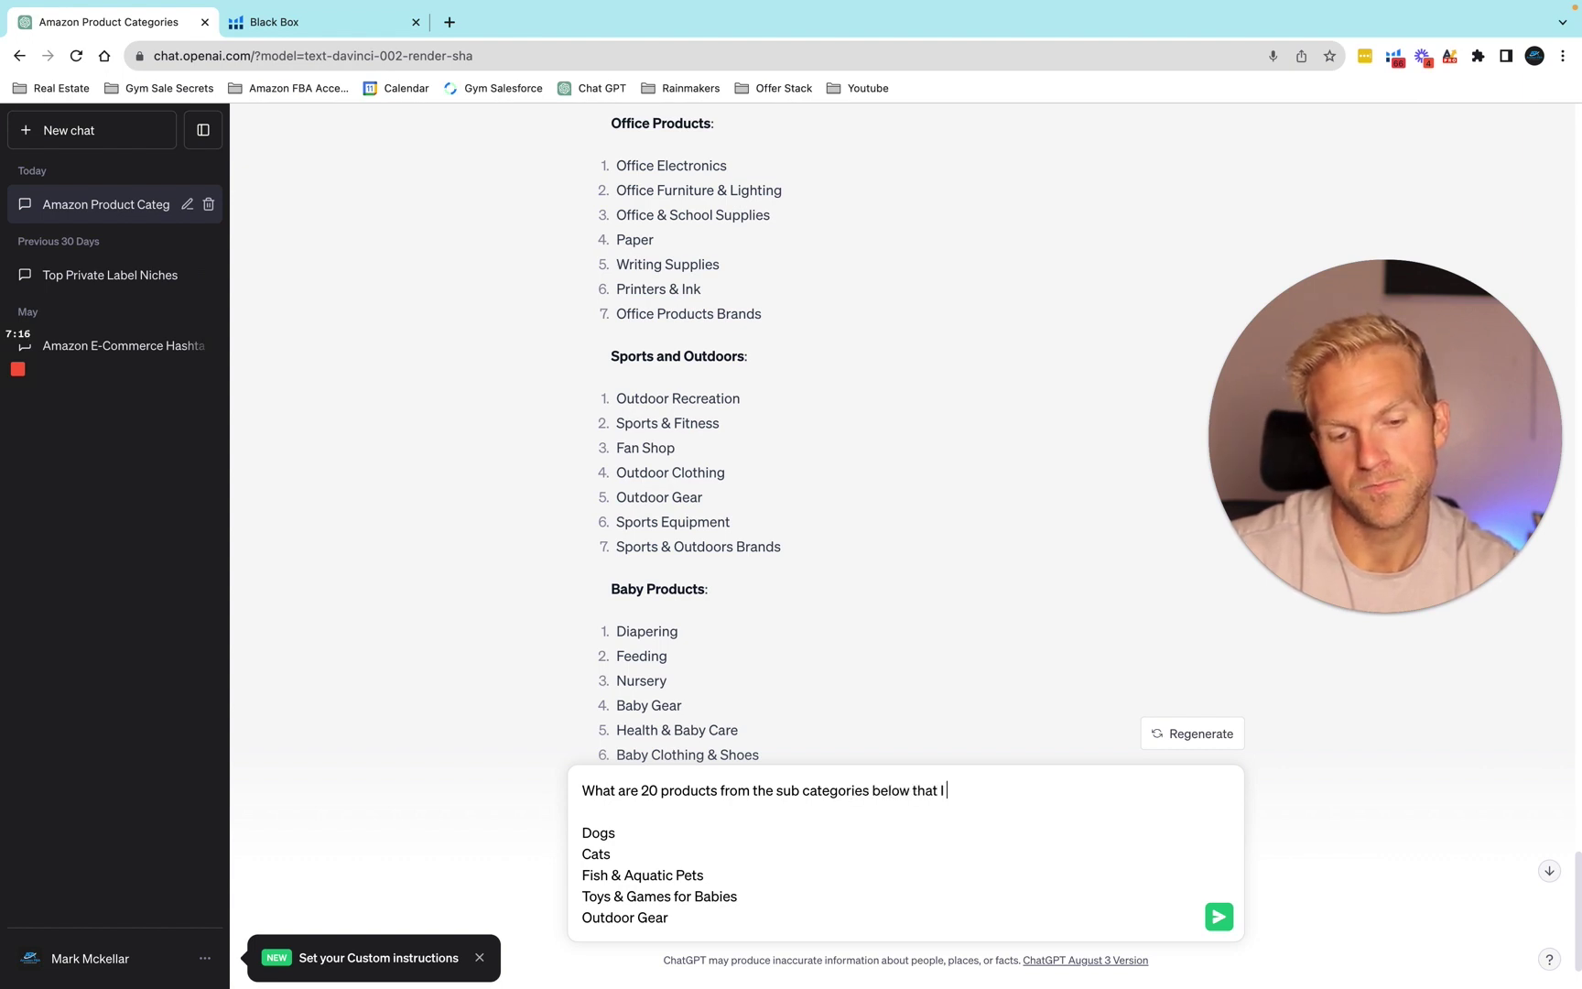
type("can sell priv")
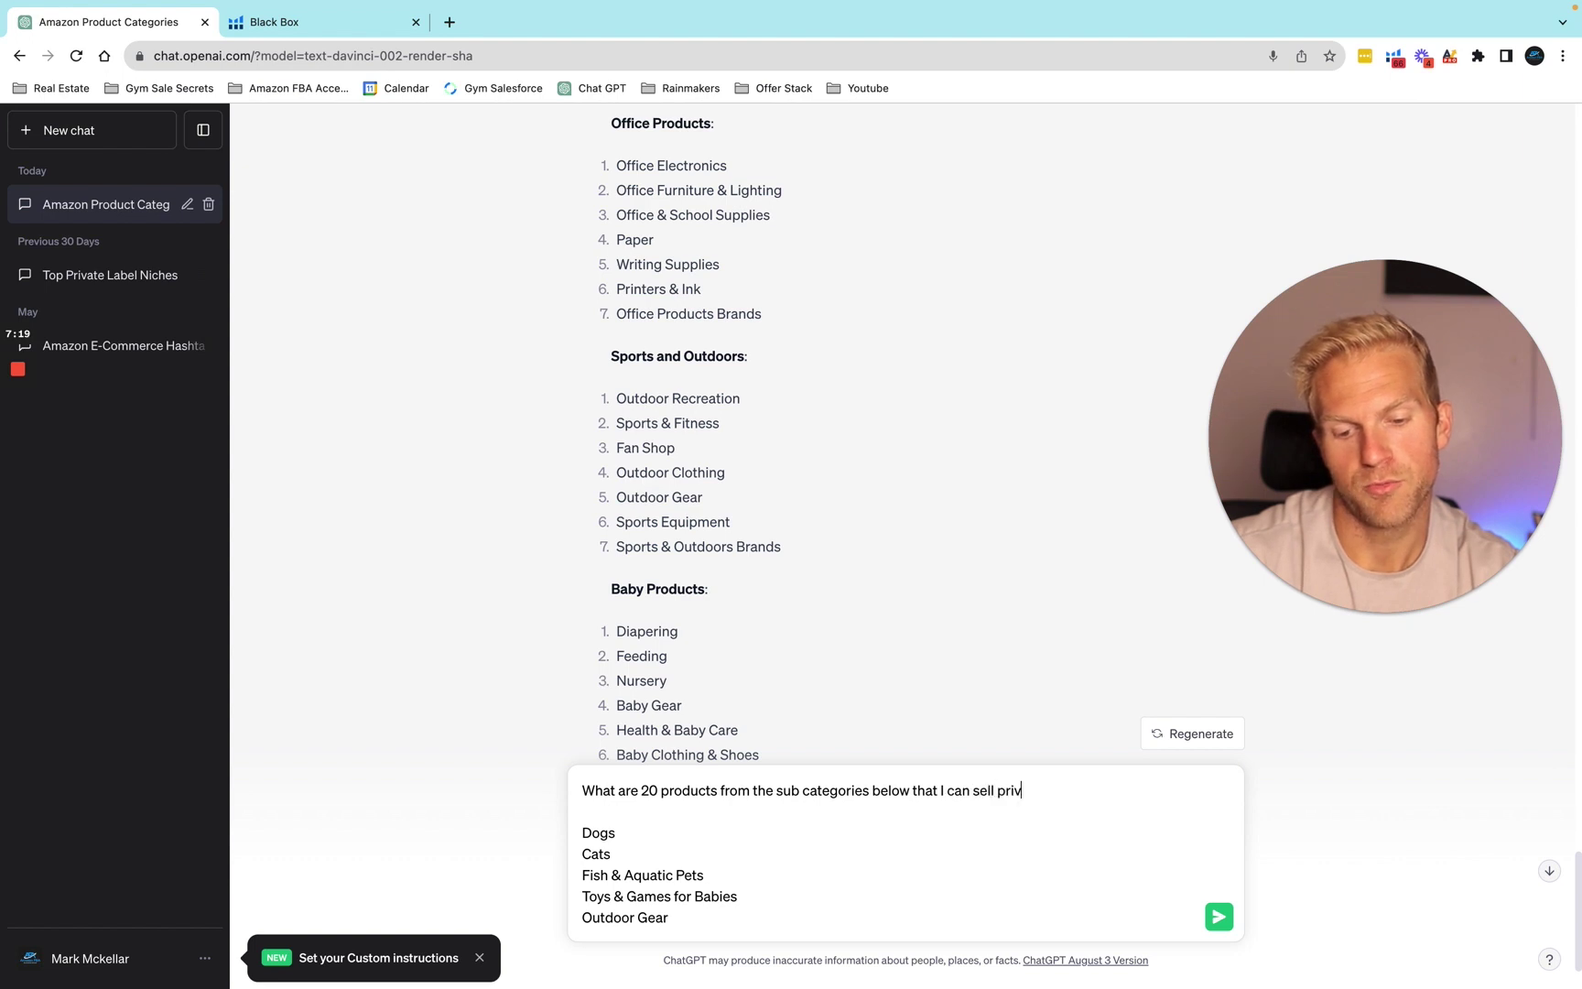
type("ate labeled on Amaon")
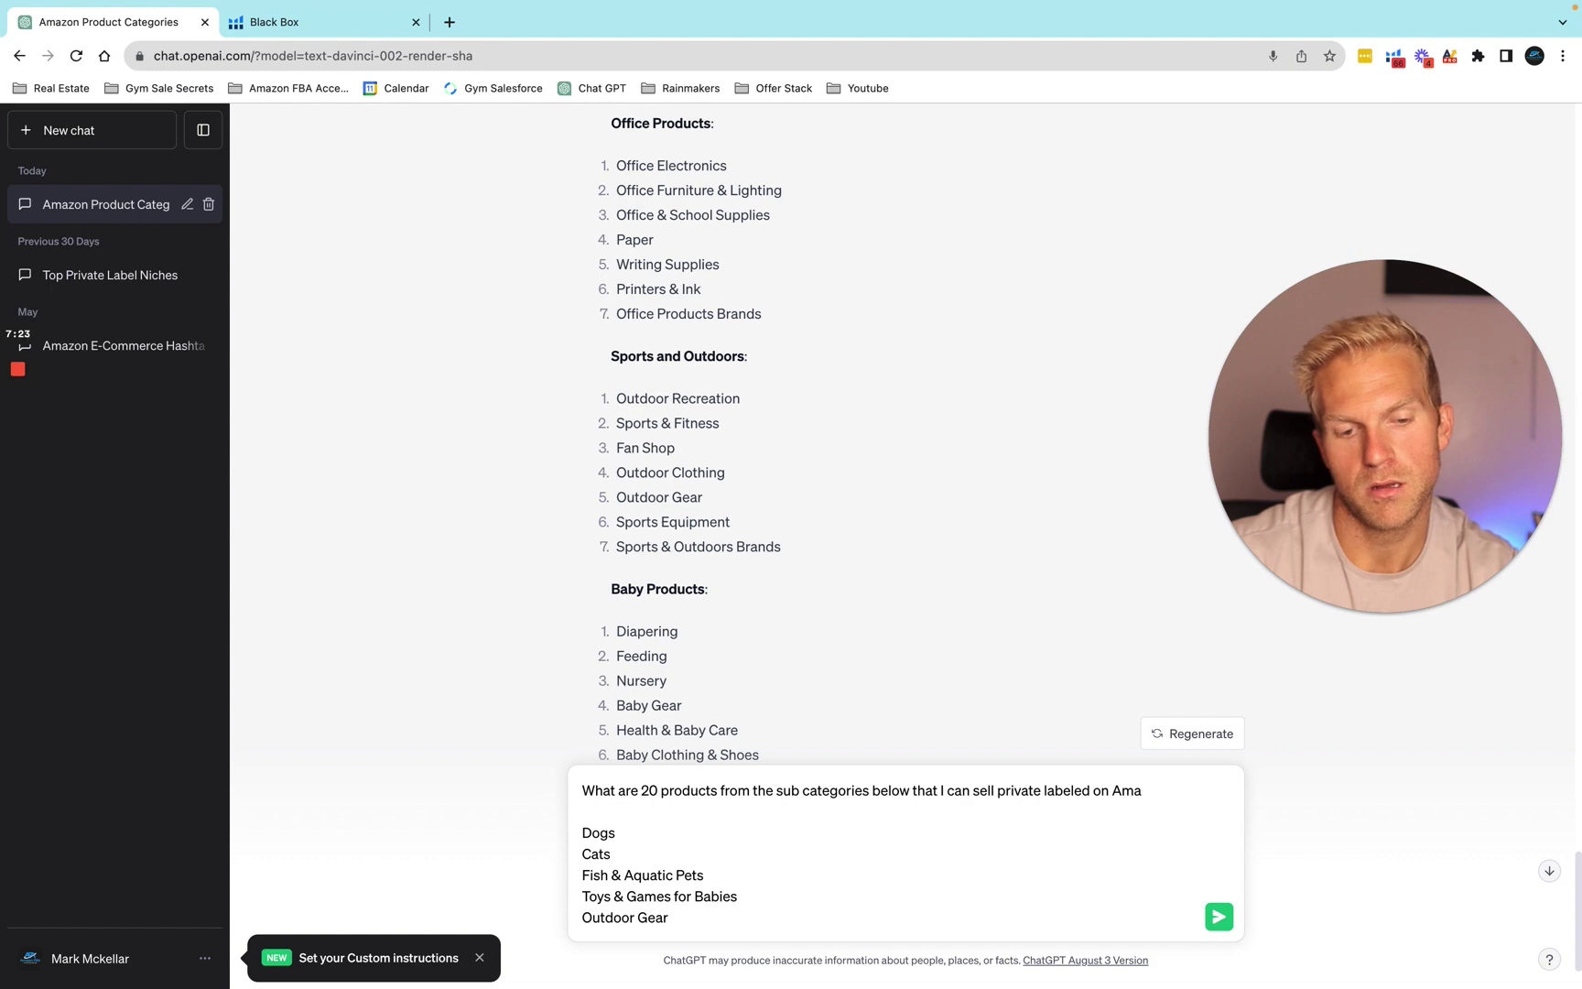
type("om?")
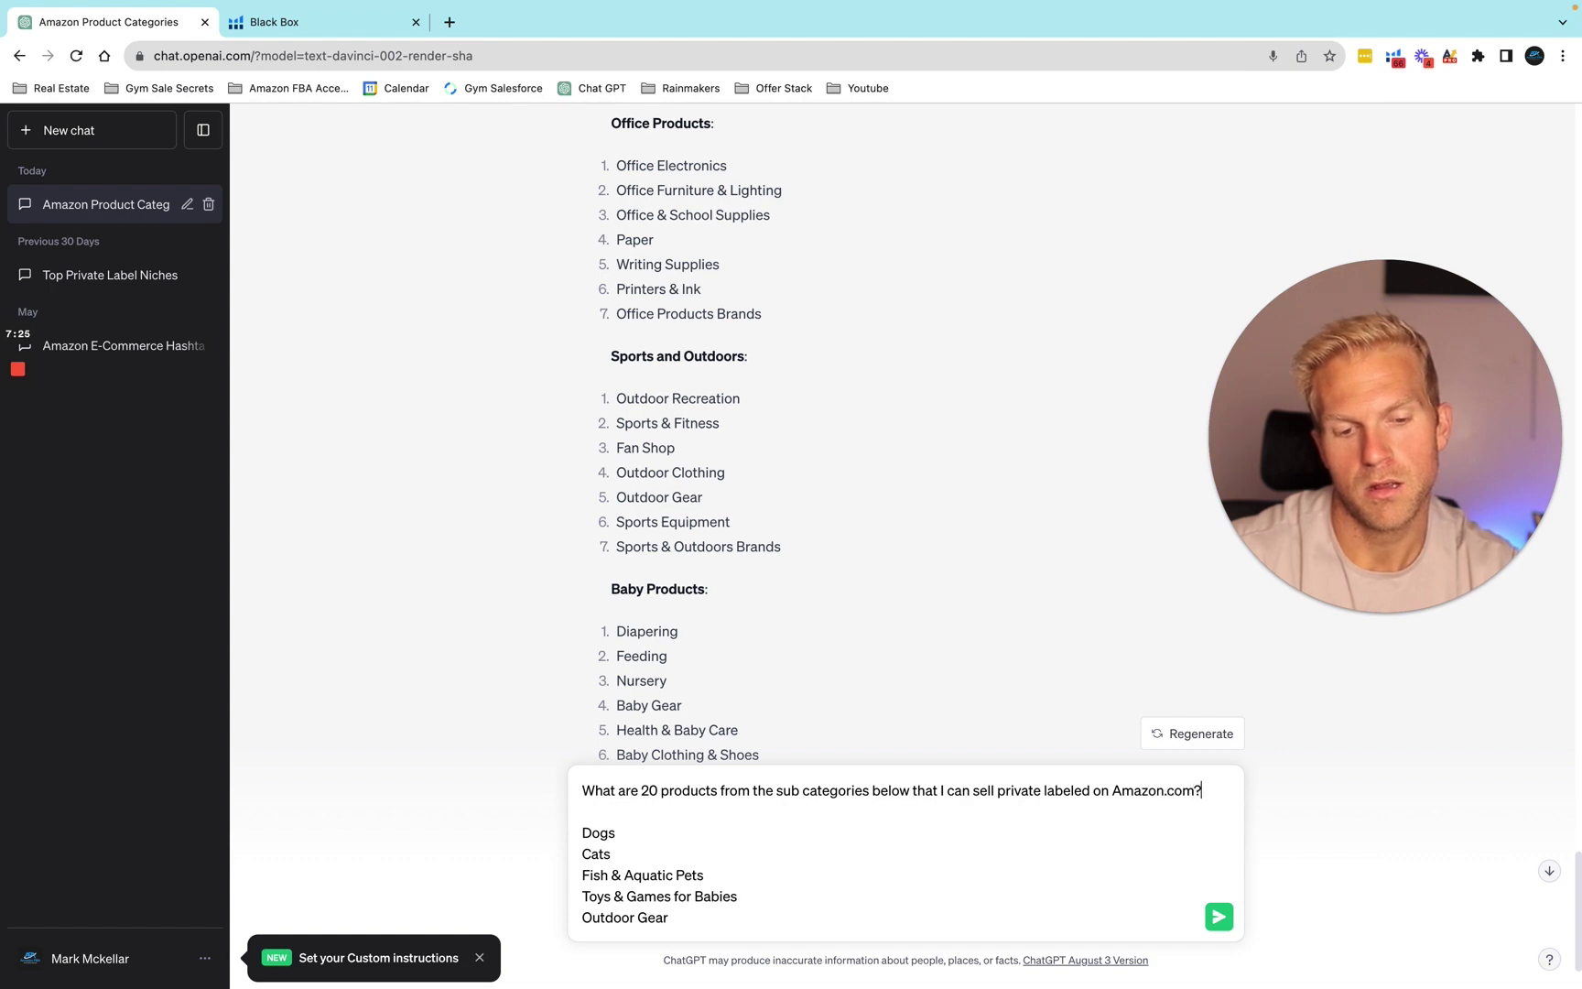
key("Return")
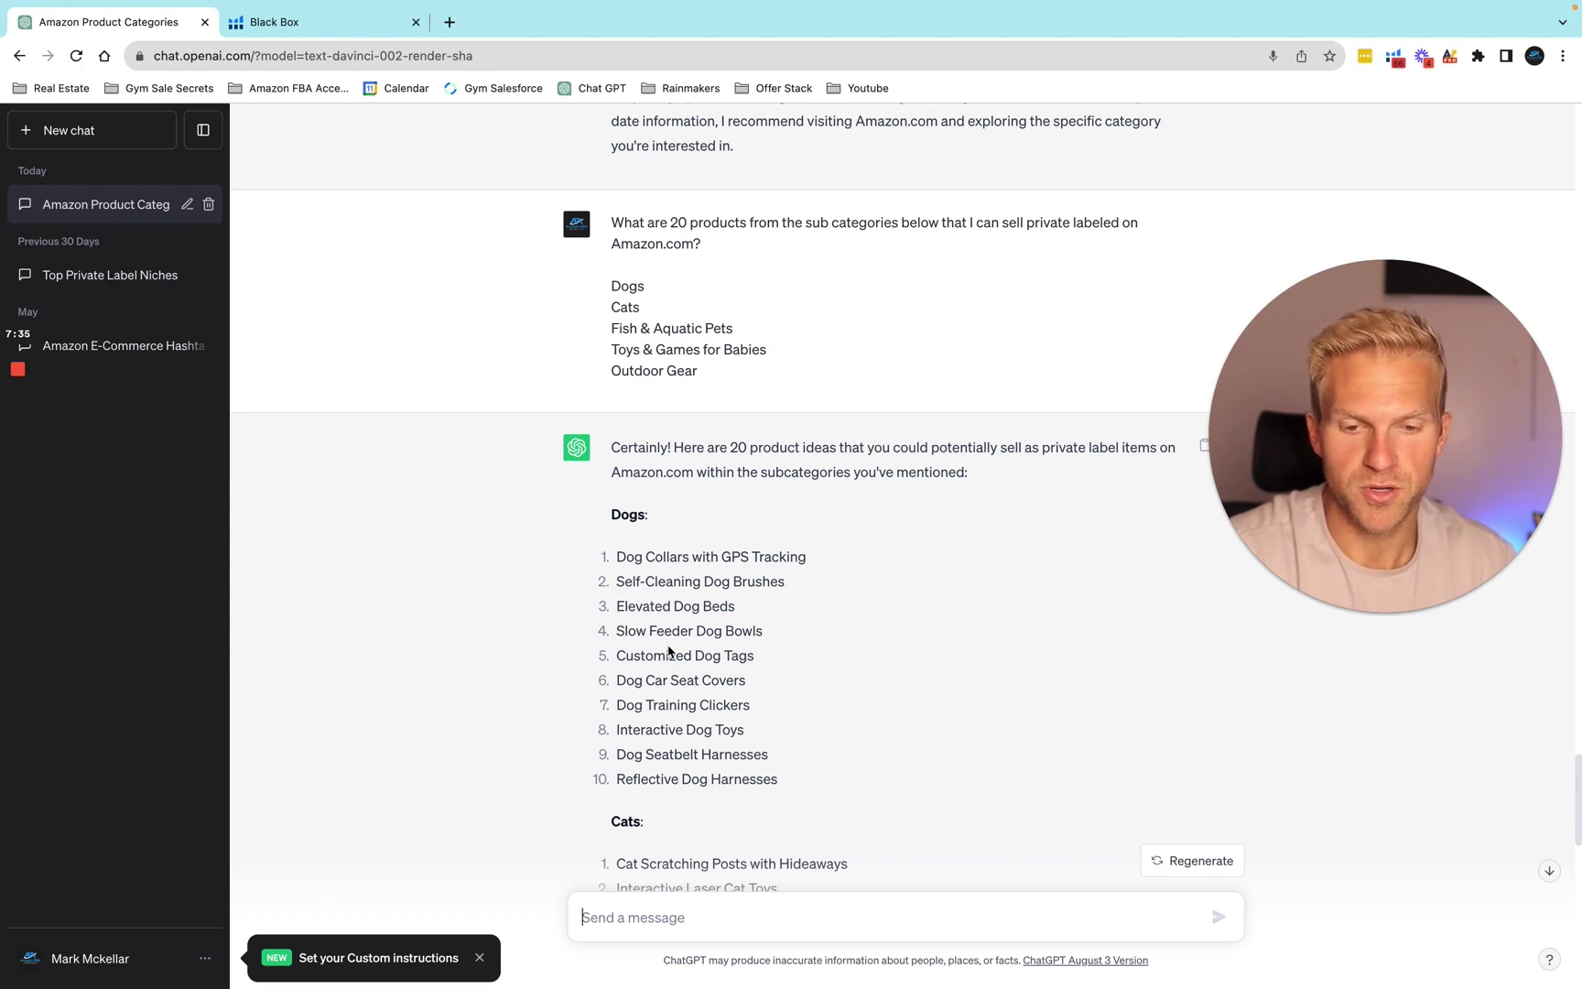
Review the product ideas for all five subcategories, highlighting "Dog Training Clickers", "Elevated Dog Beds" and "Reflective Dog Harnesses" under Dogs
scroll(708, 681, "down", 3)
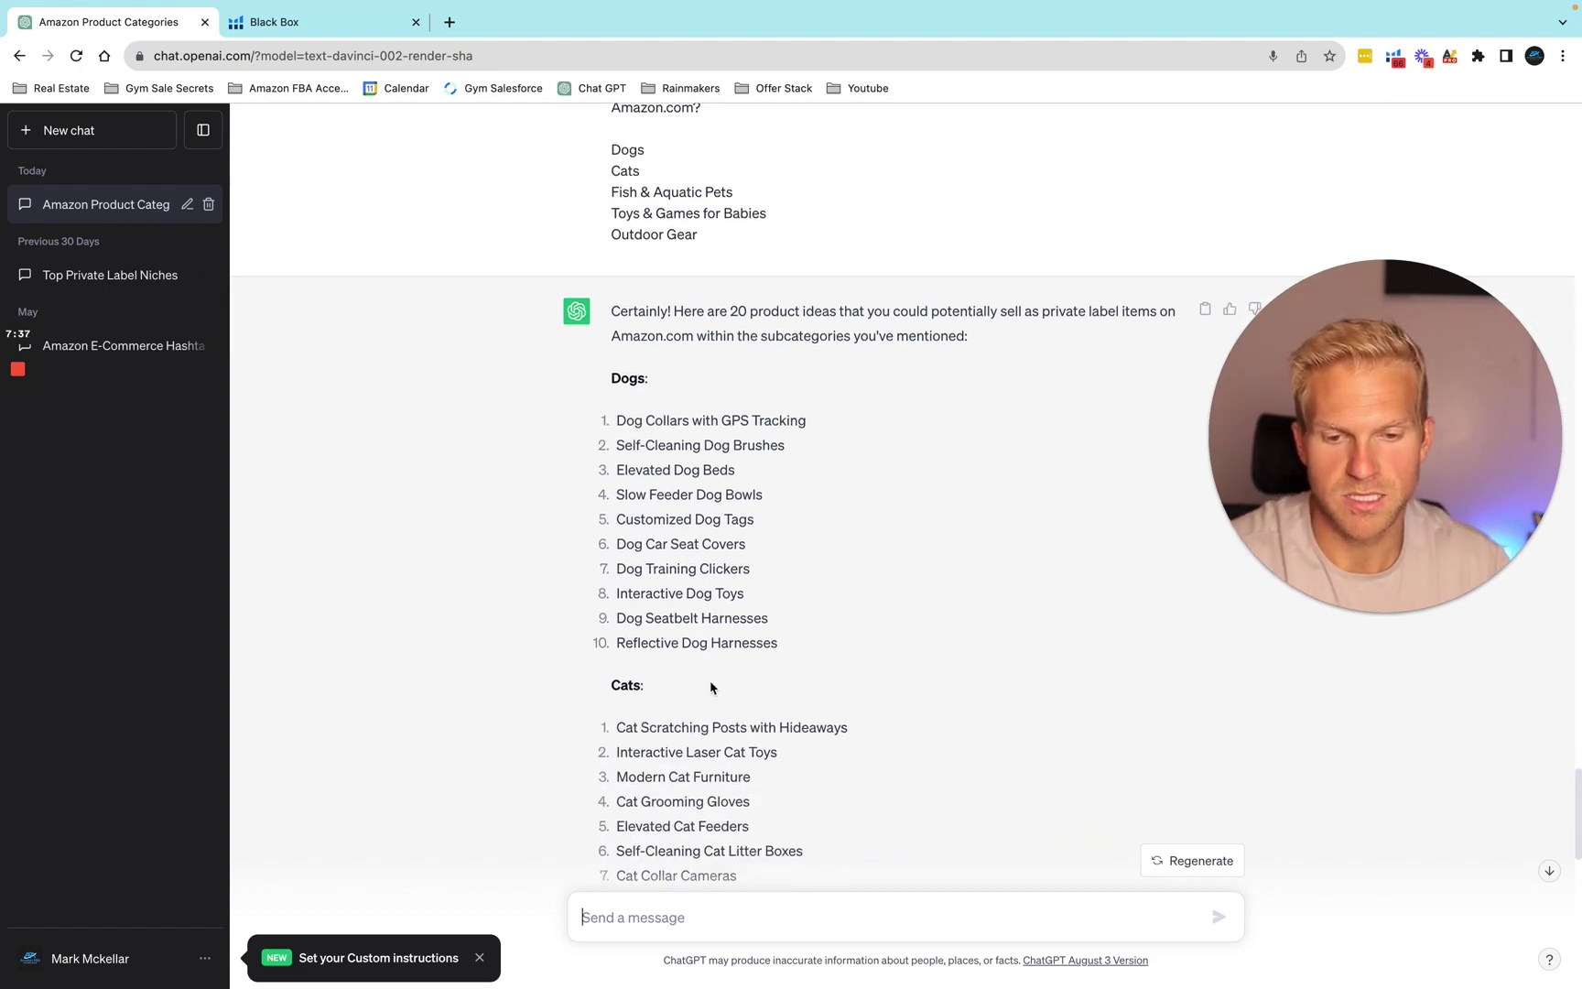
scroll(647, 579, "down", 10)
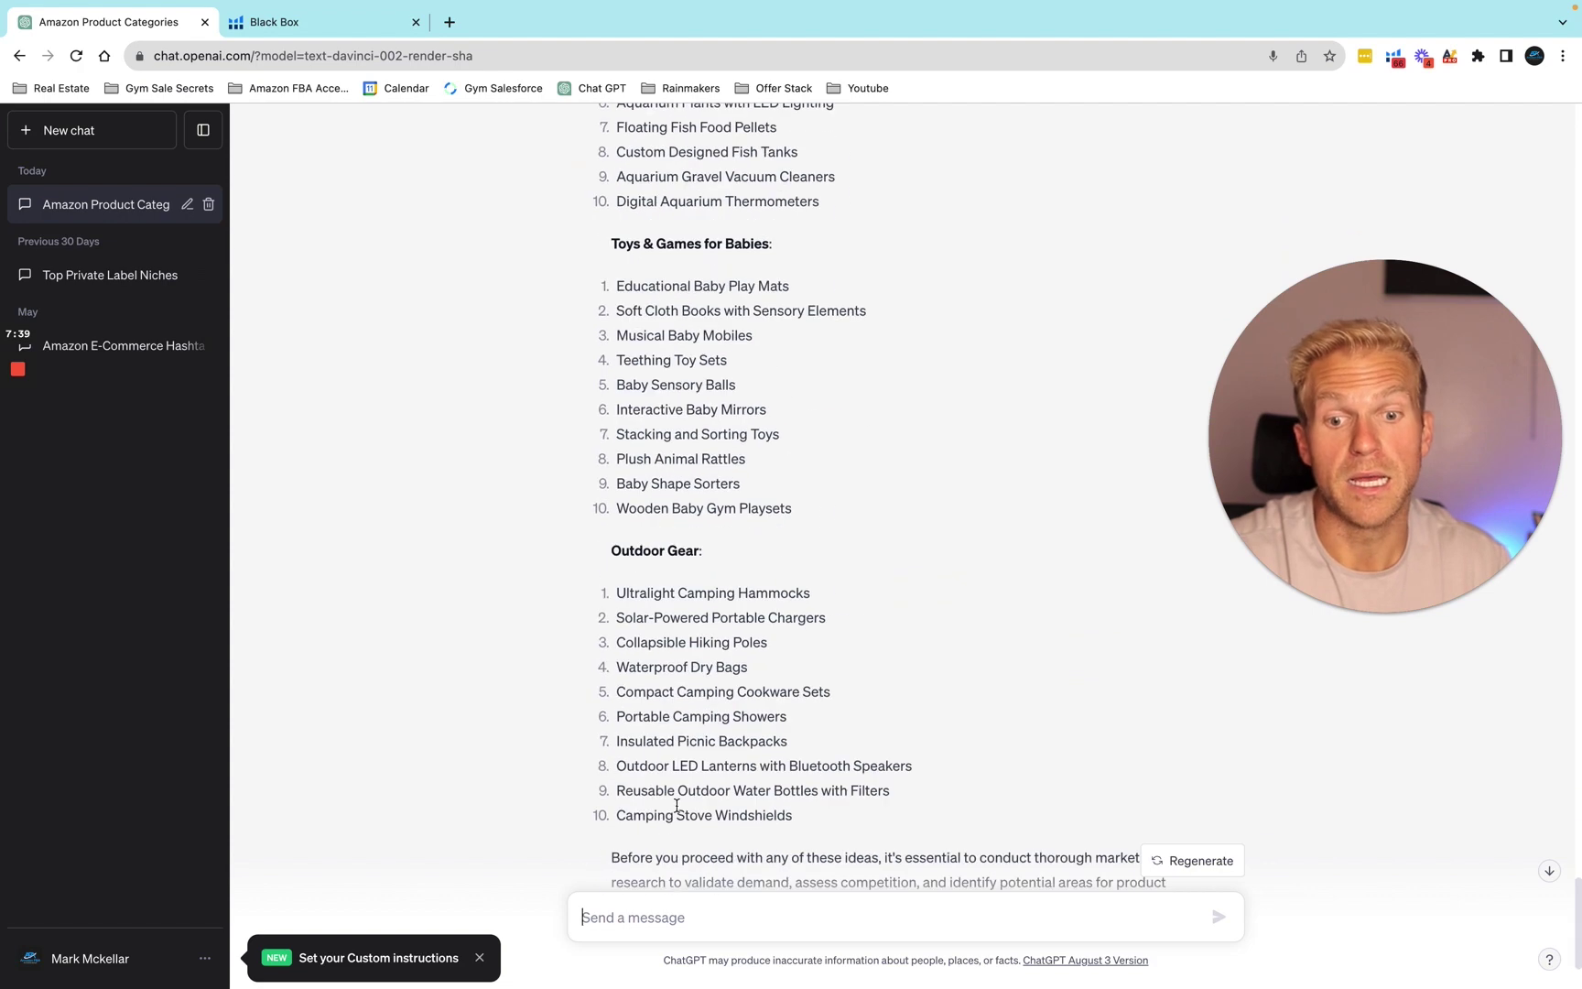
scroll(661, 656, "up", 4)
scroll(661, 655, "up", 5)
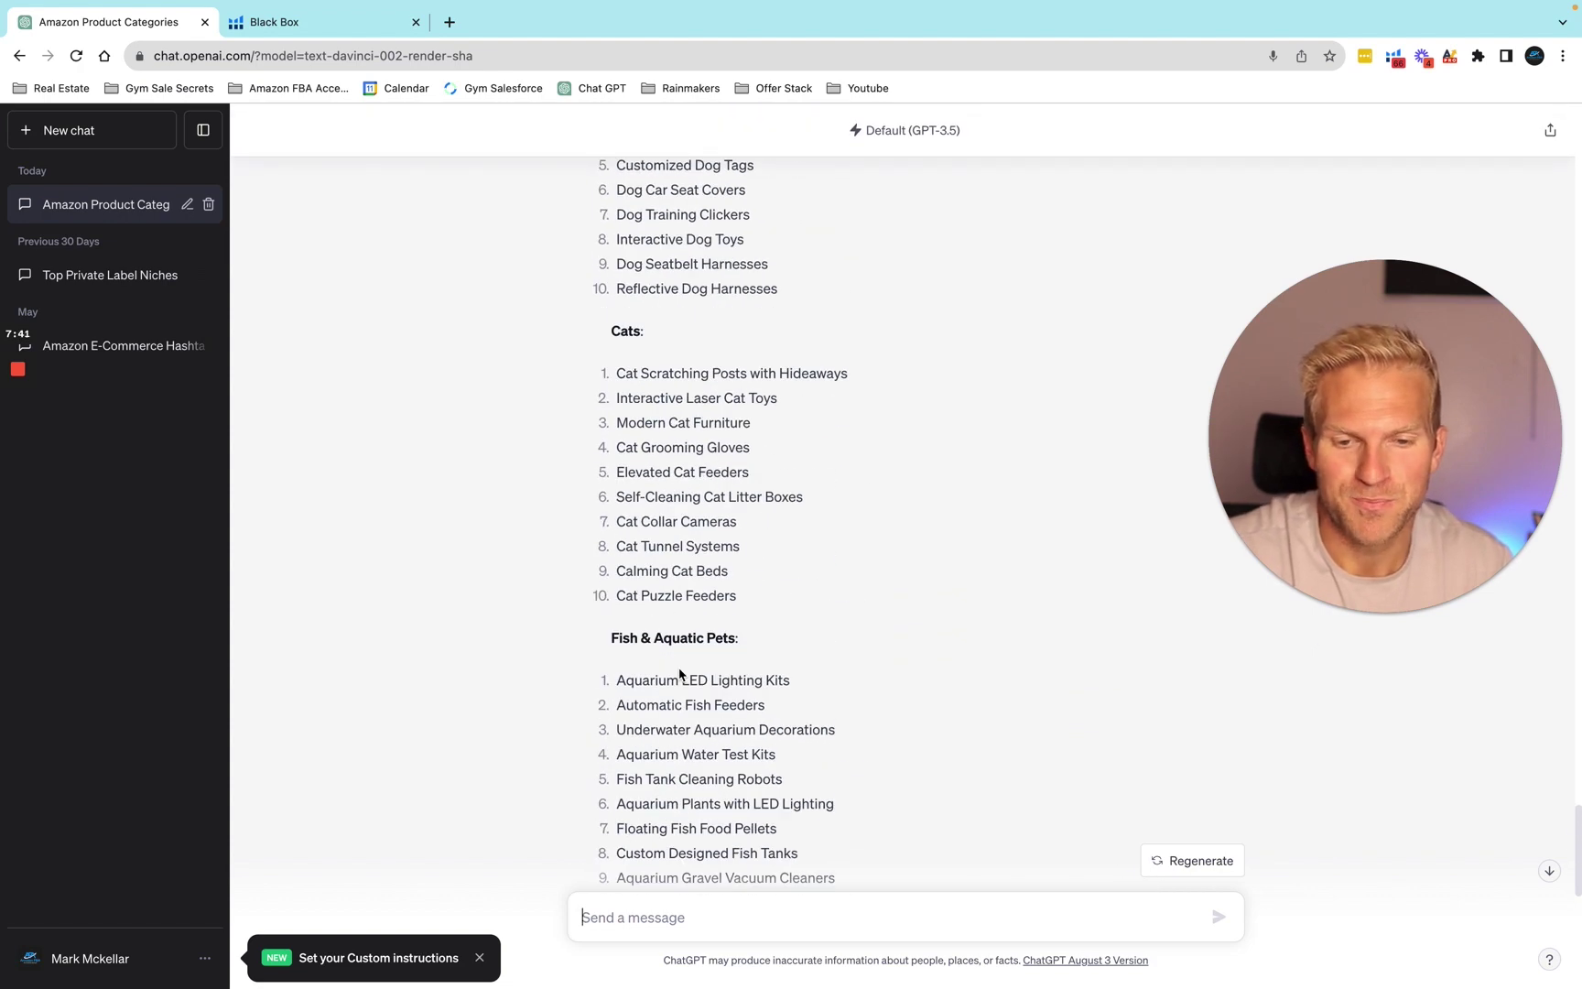
scroll(680, 668, "up", 2)
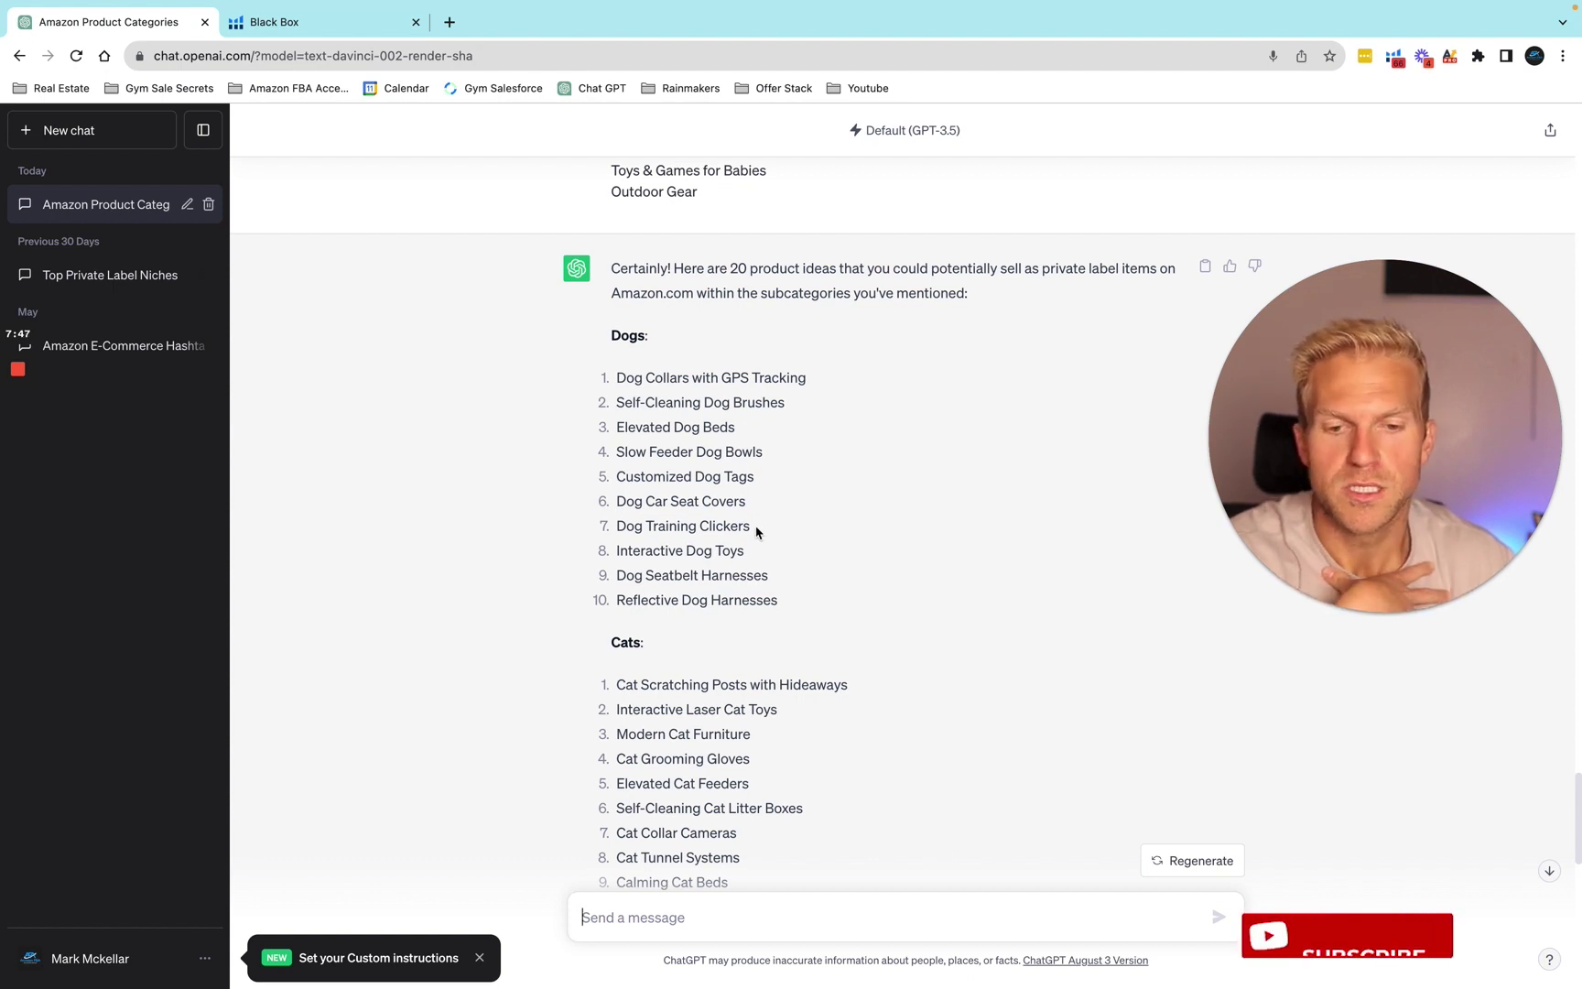
left_click_drag(751, 528, 641, 528)
left_click(615, 543)
triple_click(615, 540)
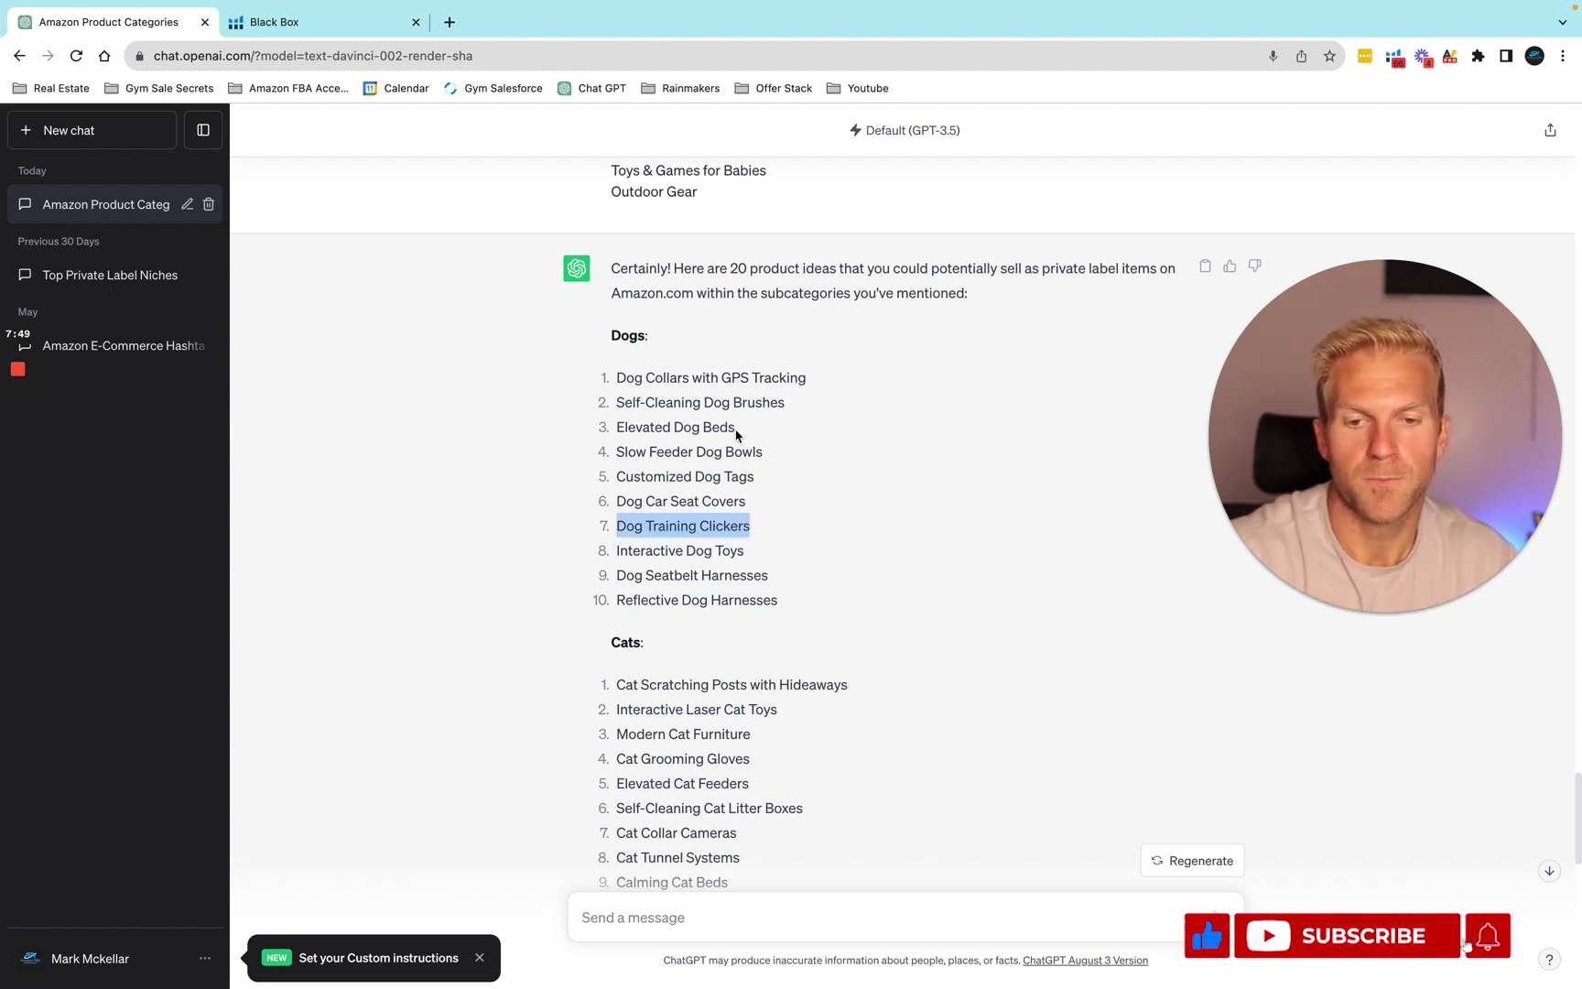
left_click_drag(737, 427, 613, 438)
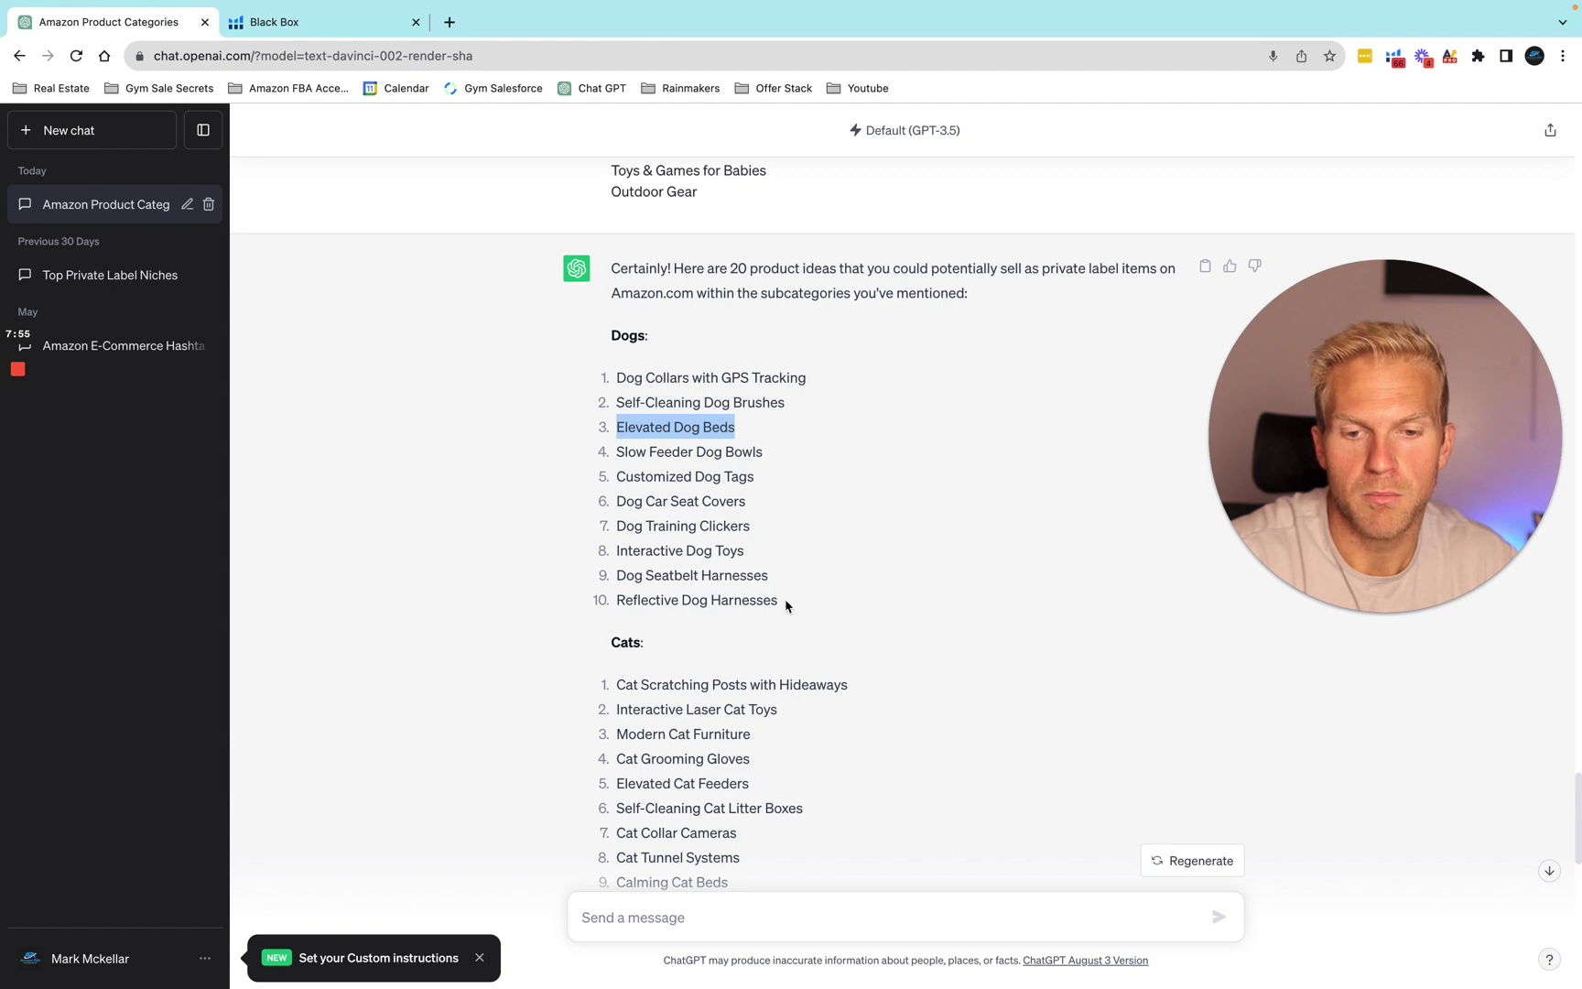
left_click_drag(785, 605, 616, 614)
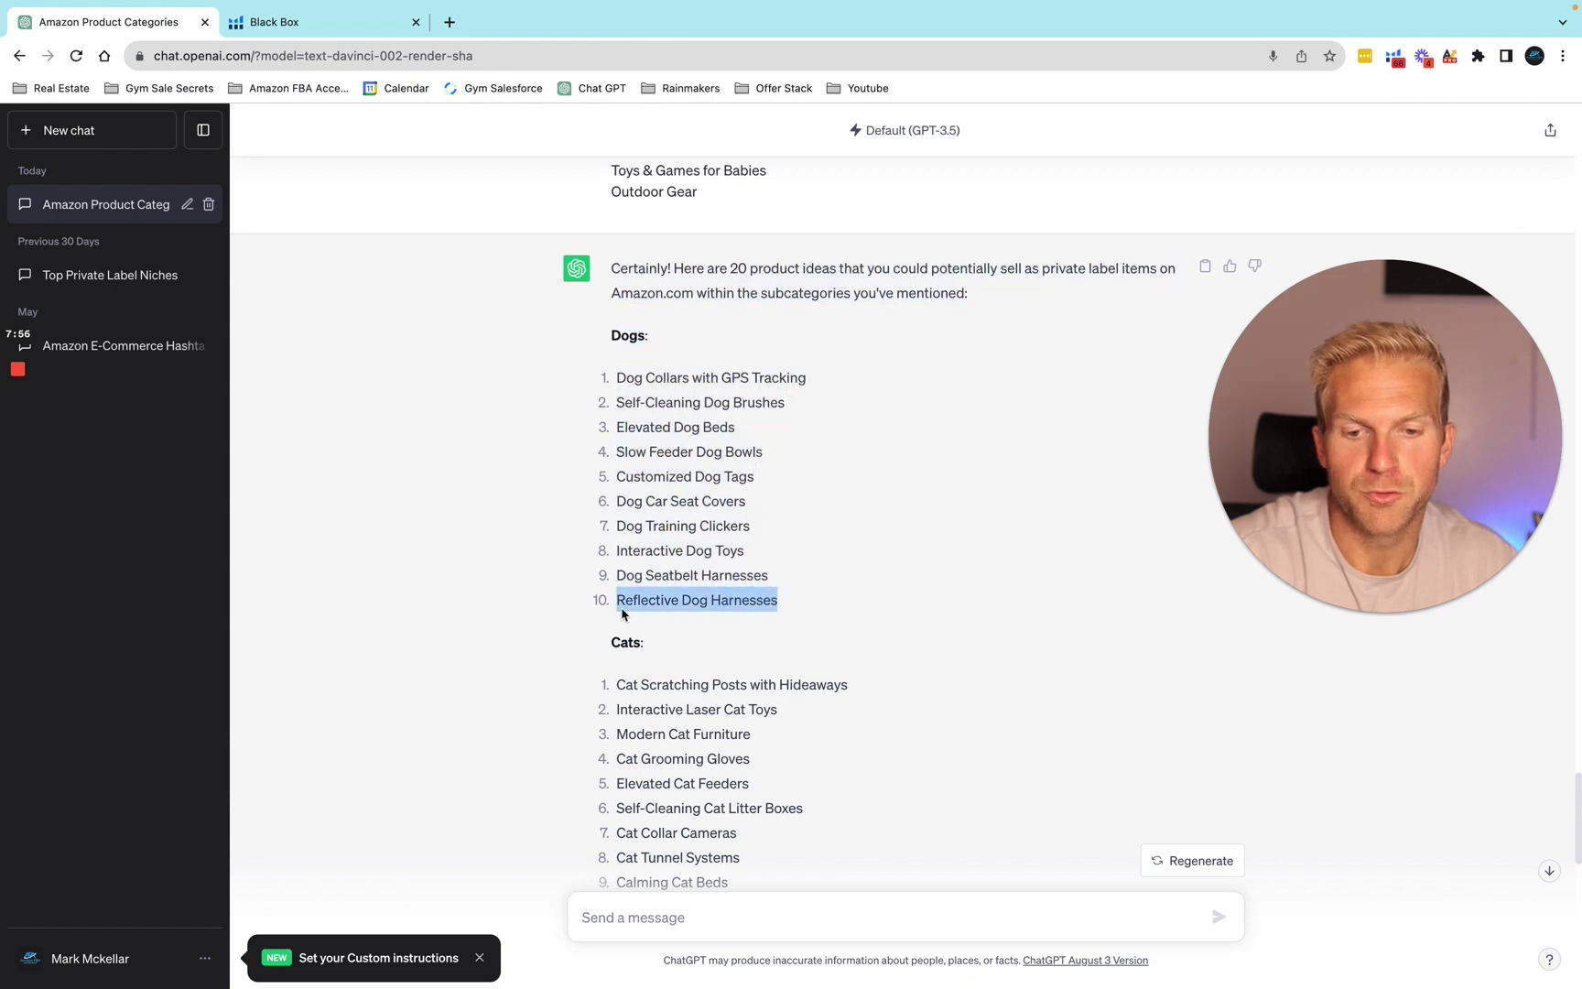
Switch to Helium 10's Black Box and look over the filters available for the Products search
left_click(280, 21)
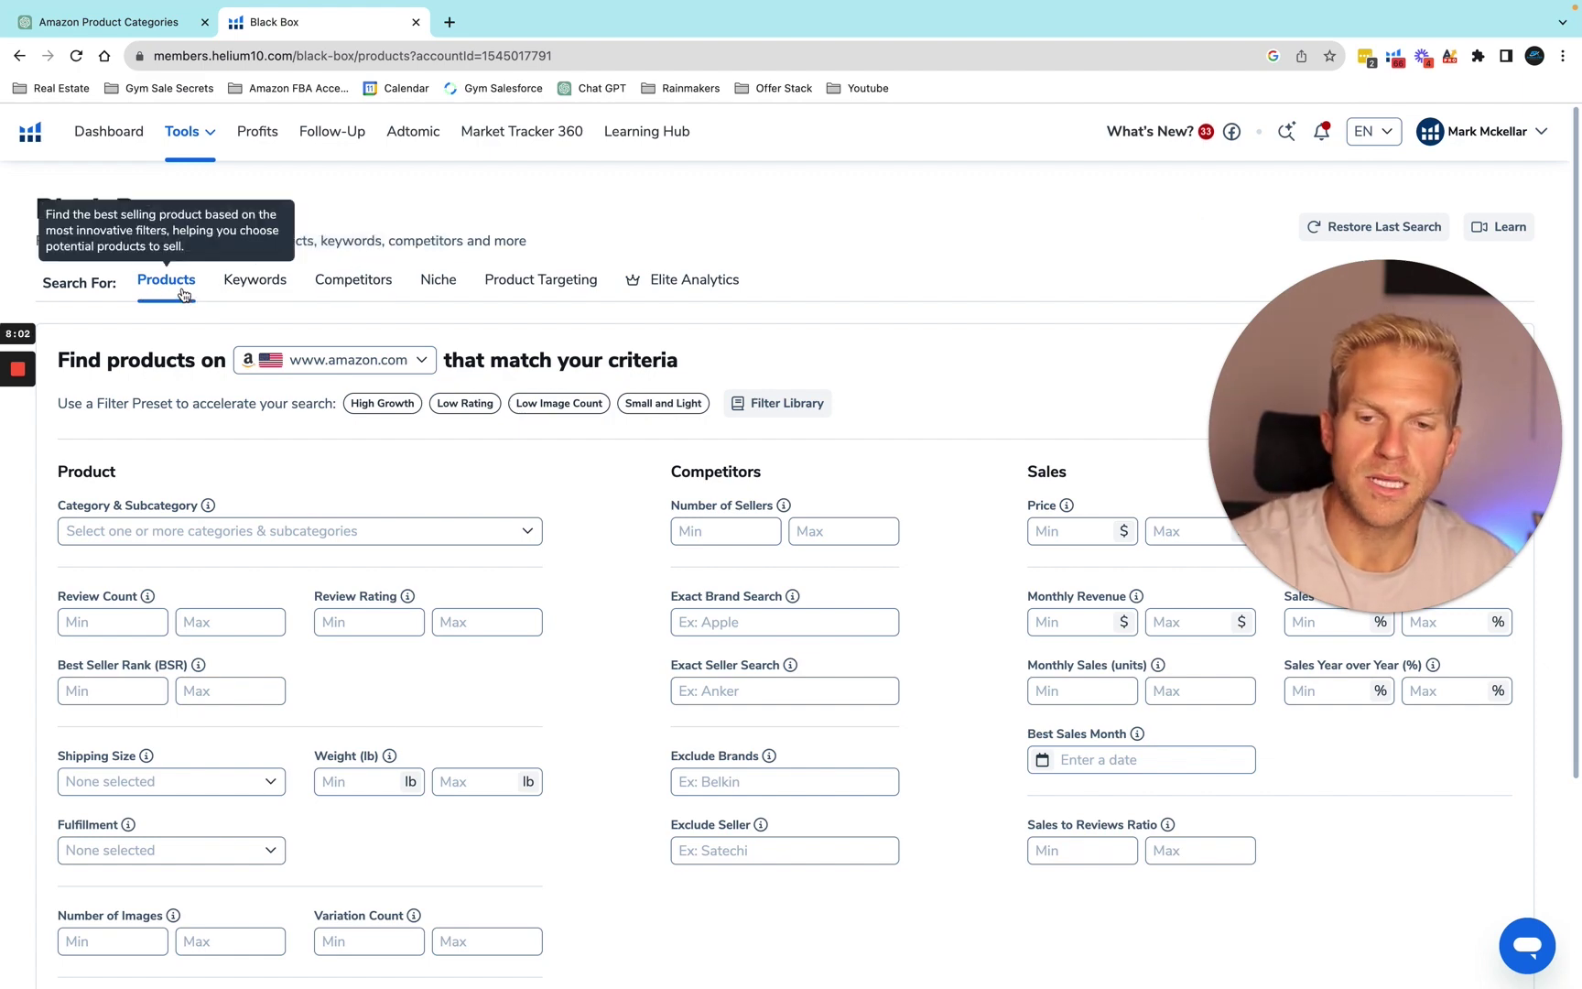
scroll(682, 613, "down", 3)
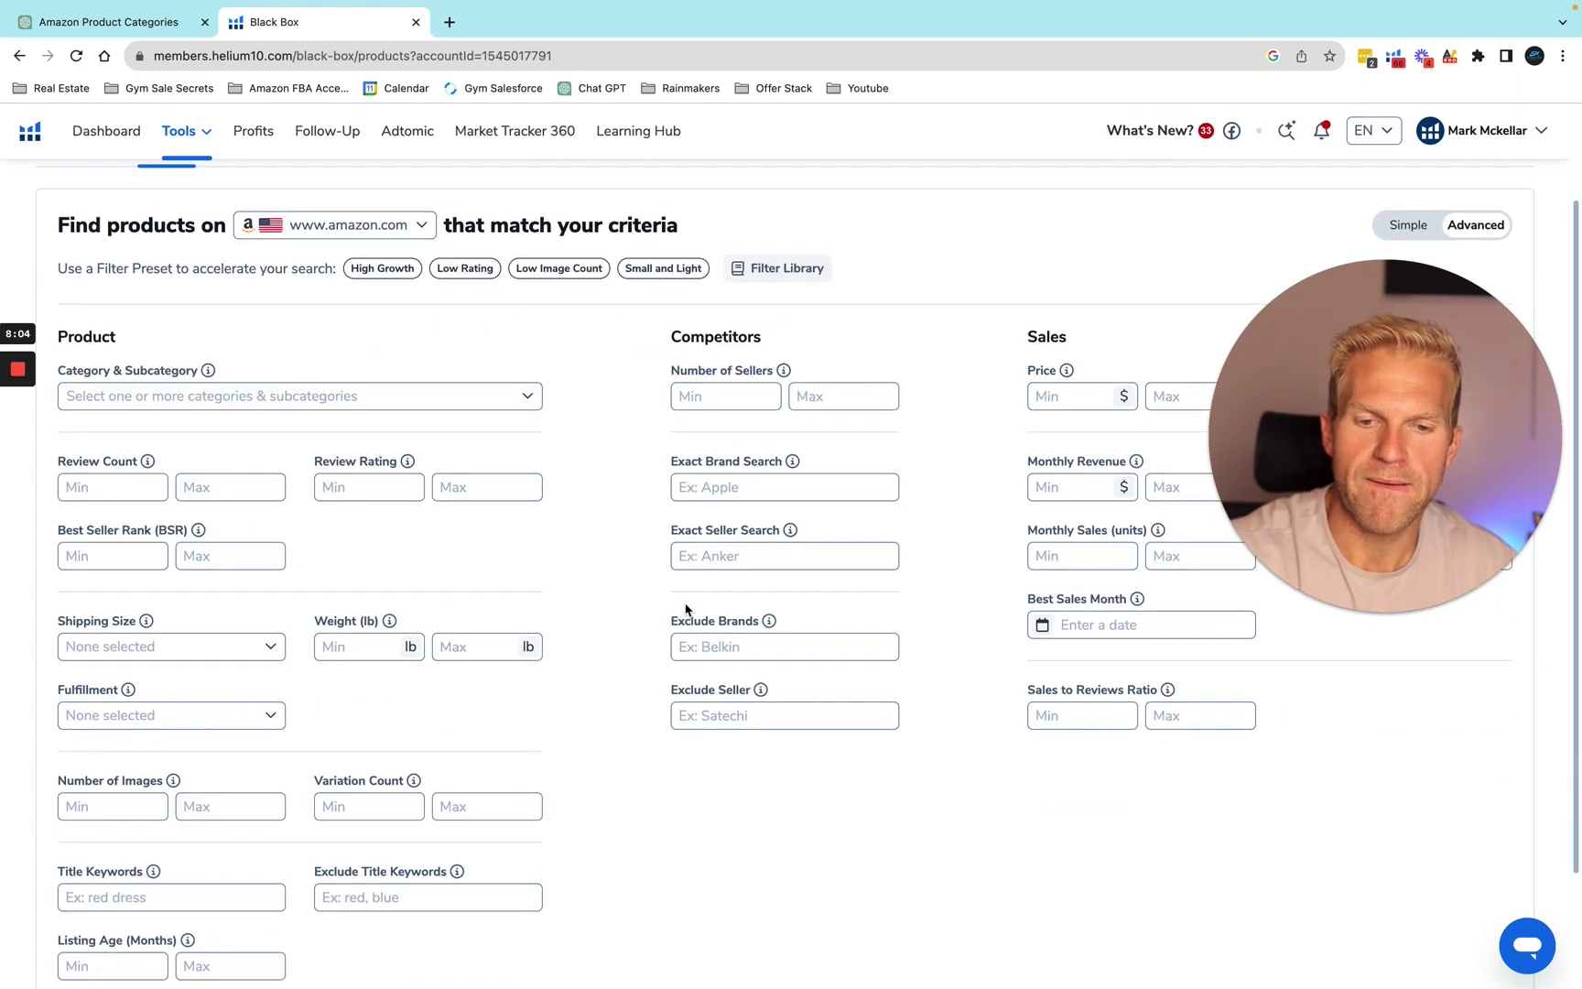
scroll(684, 606, "up", 3)
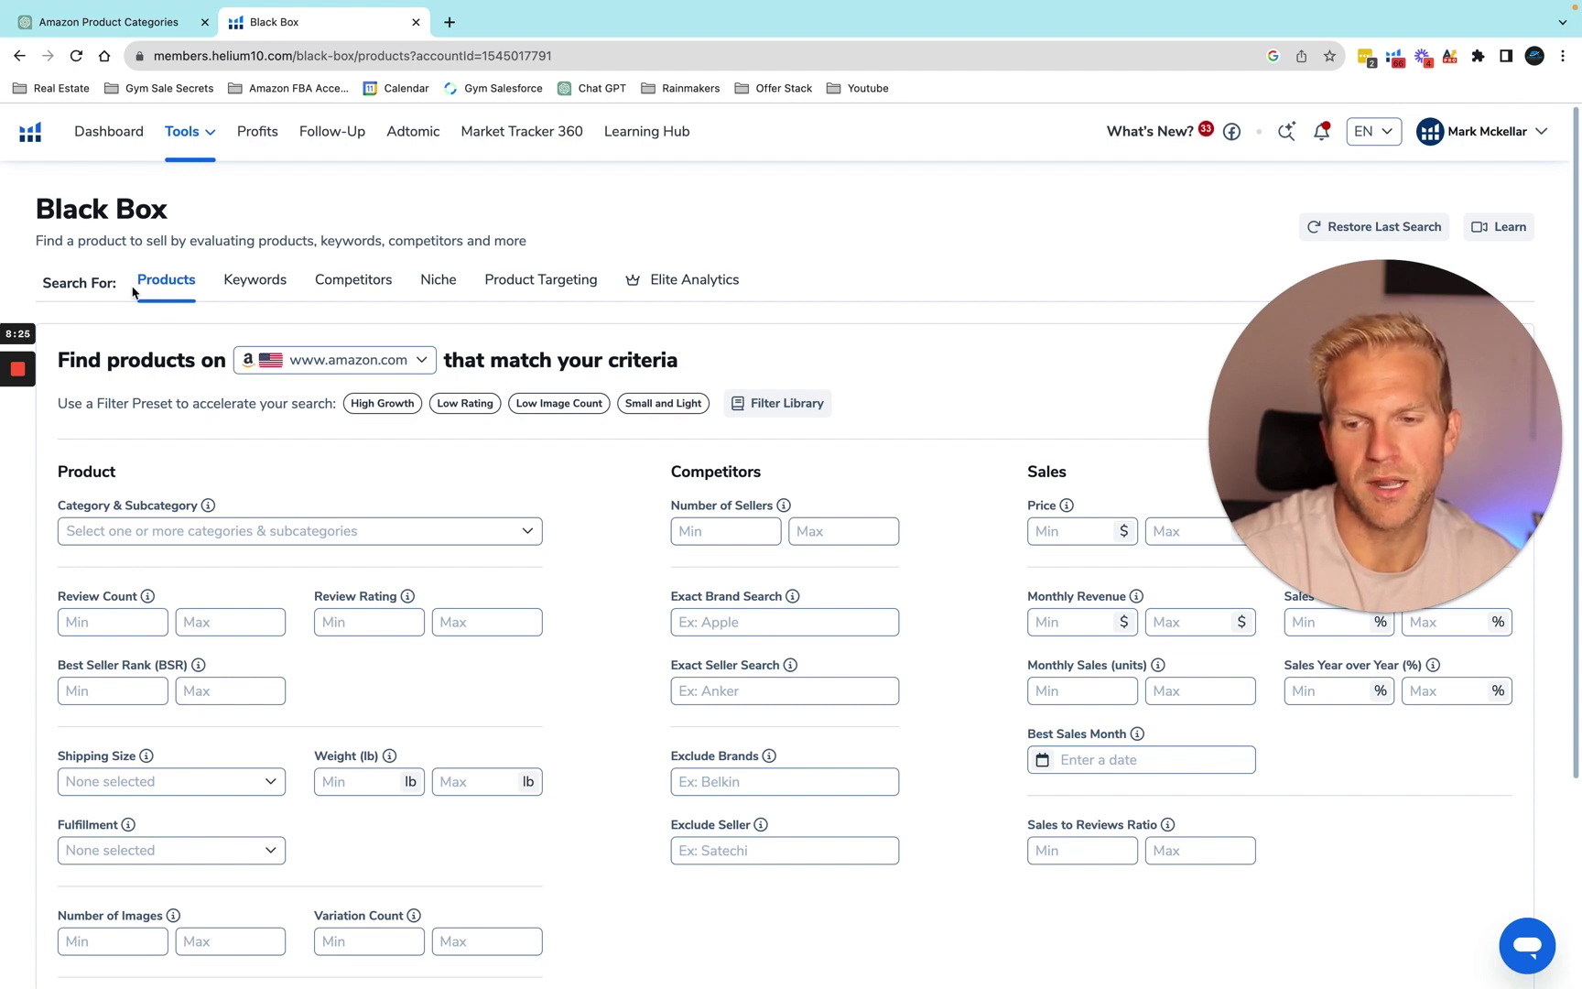
Open the Category & Subcategory filter and expand the Pet Supplies category to show its subcategories
left_click(165, 538)
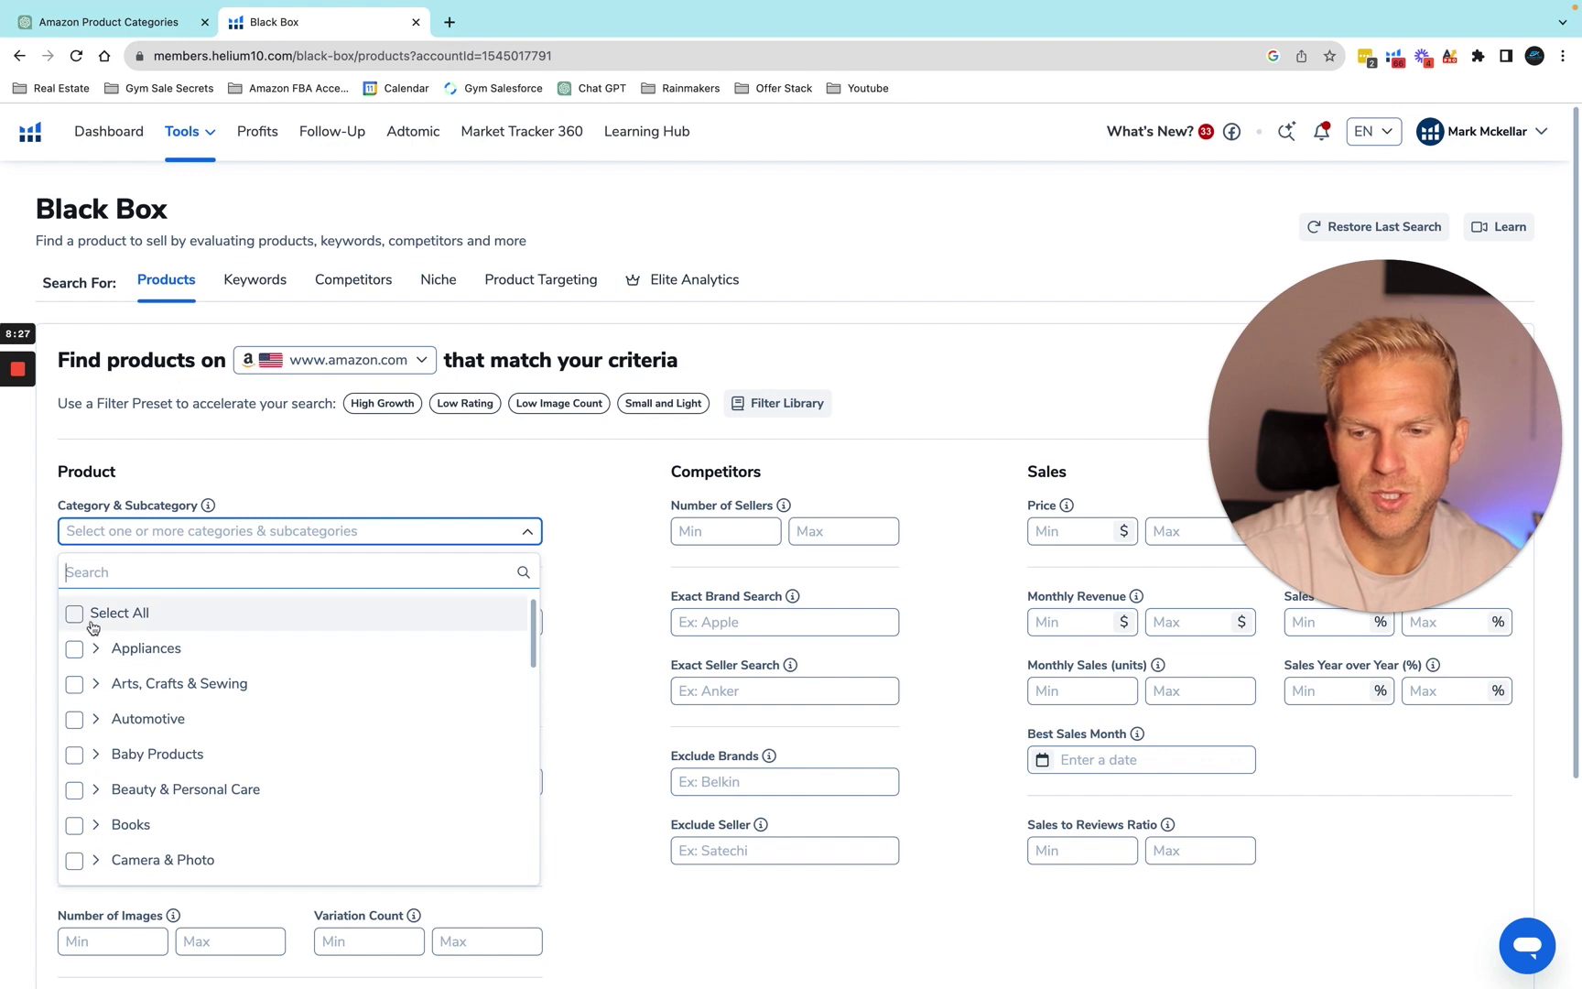
scroll(128, 677, "down", 1)
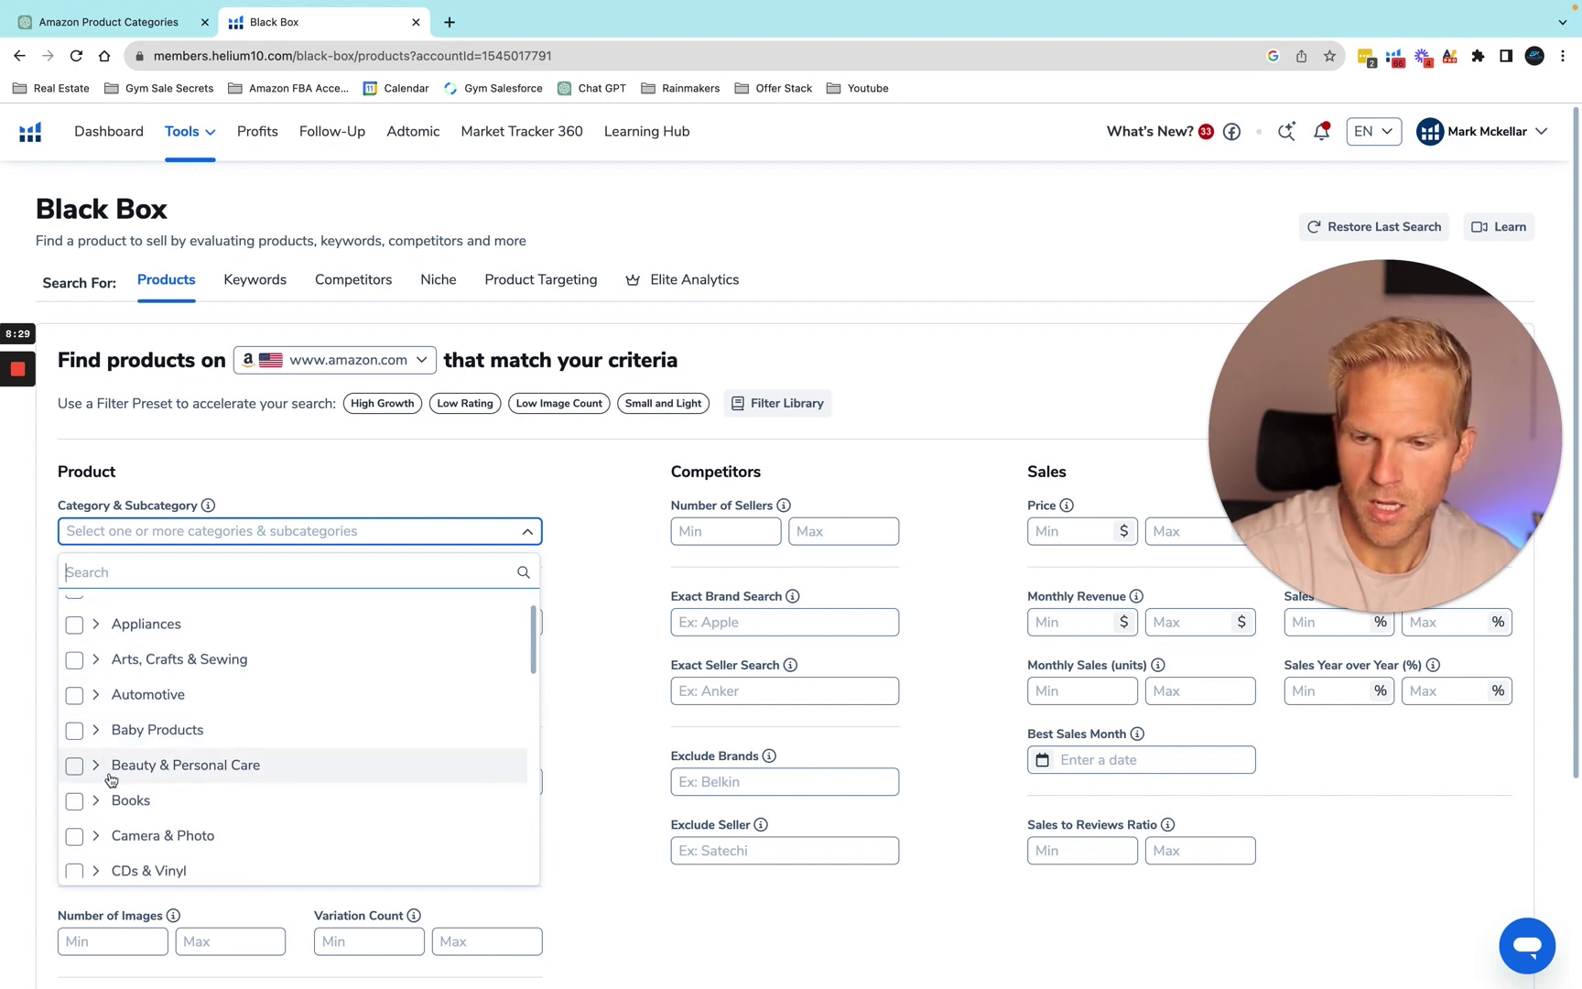
scroll(108, 732, "down", 1)
scroll(110, 737, "down", 10)
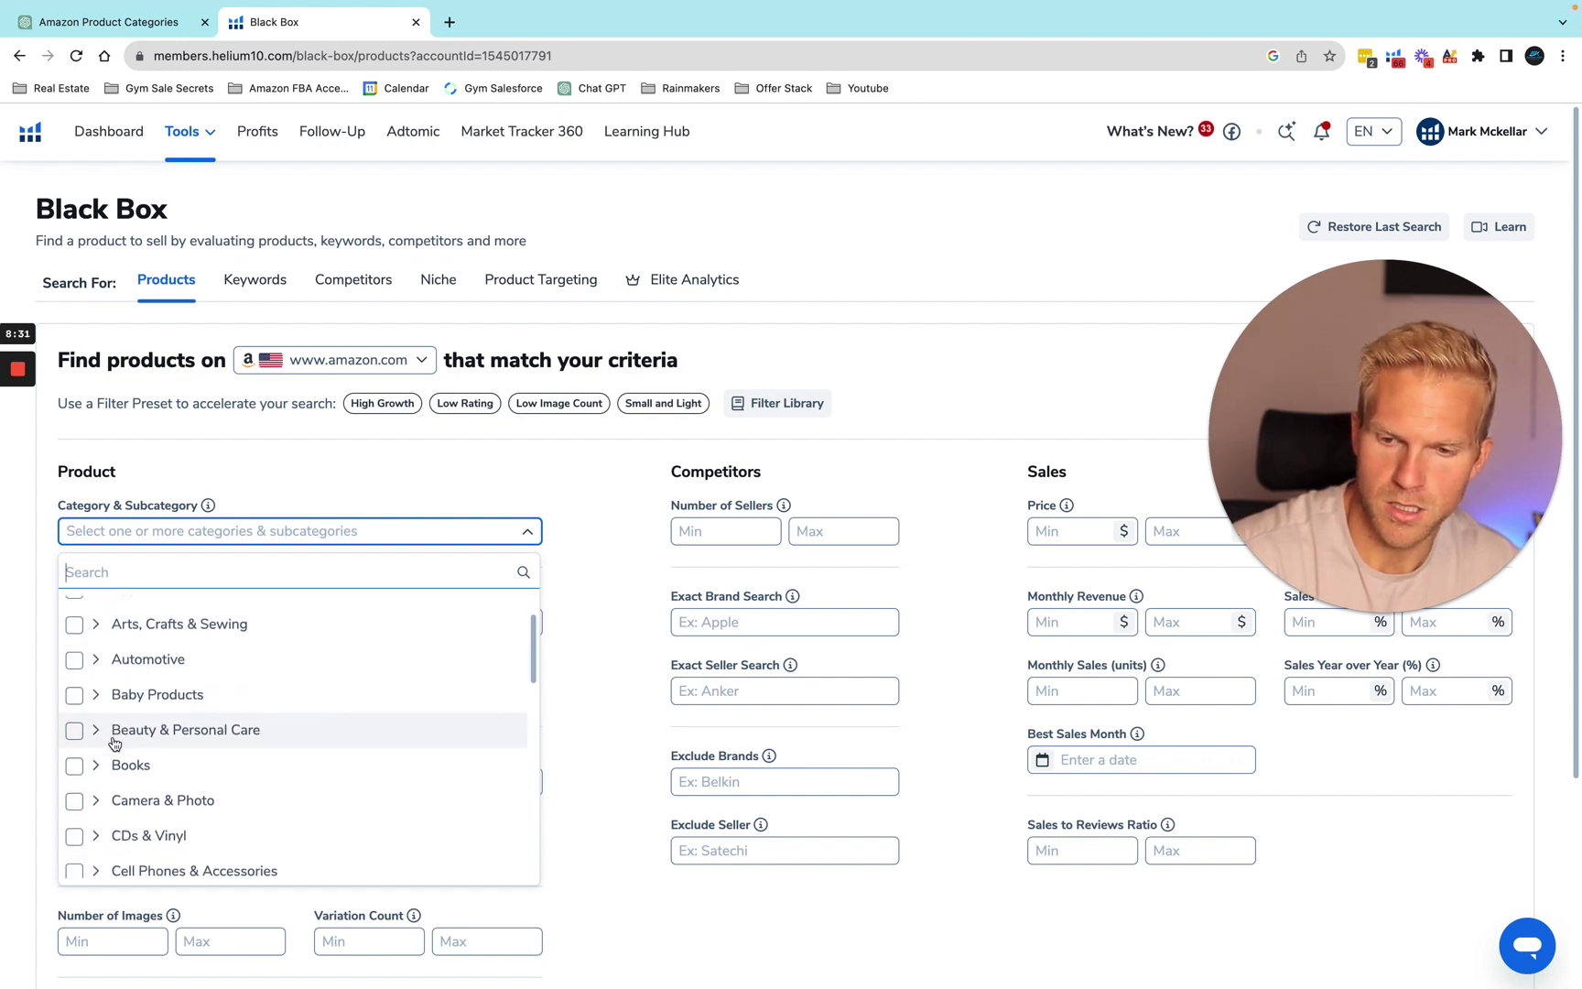
scroll(122, 758, "down", 4)
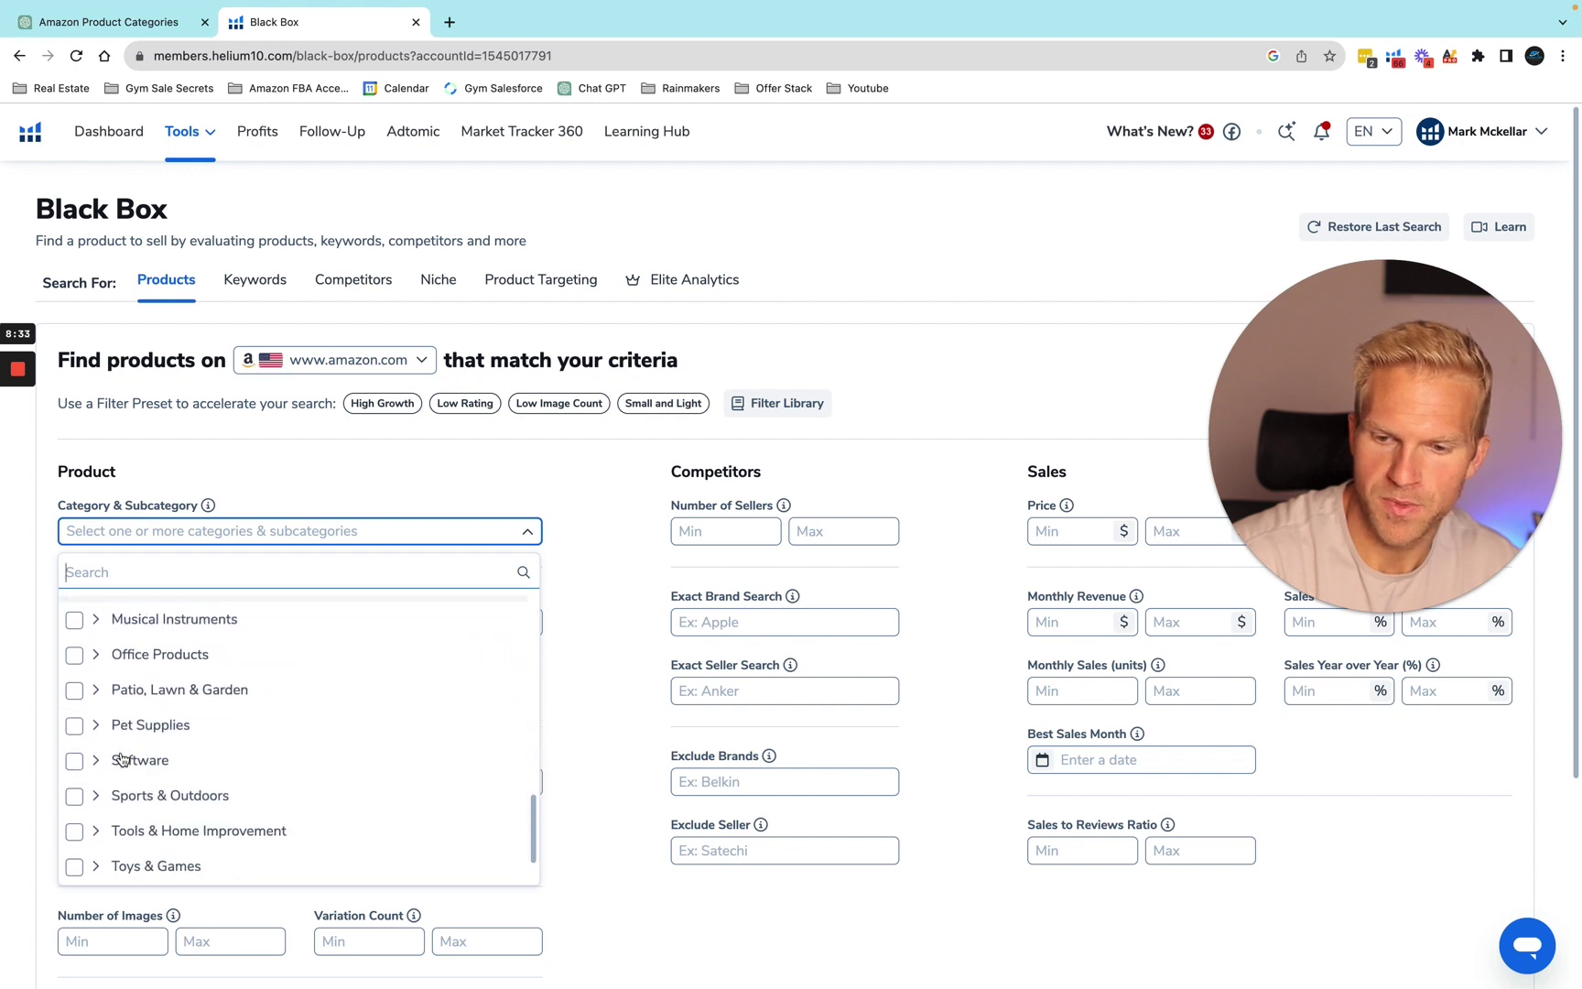
left_click(96, 724)
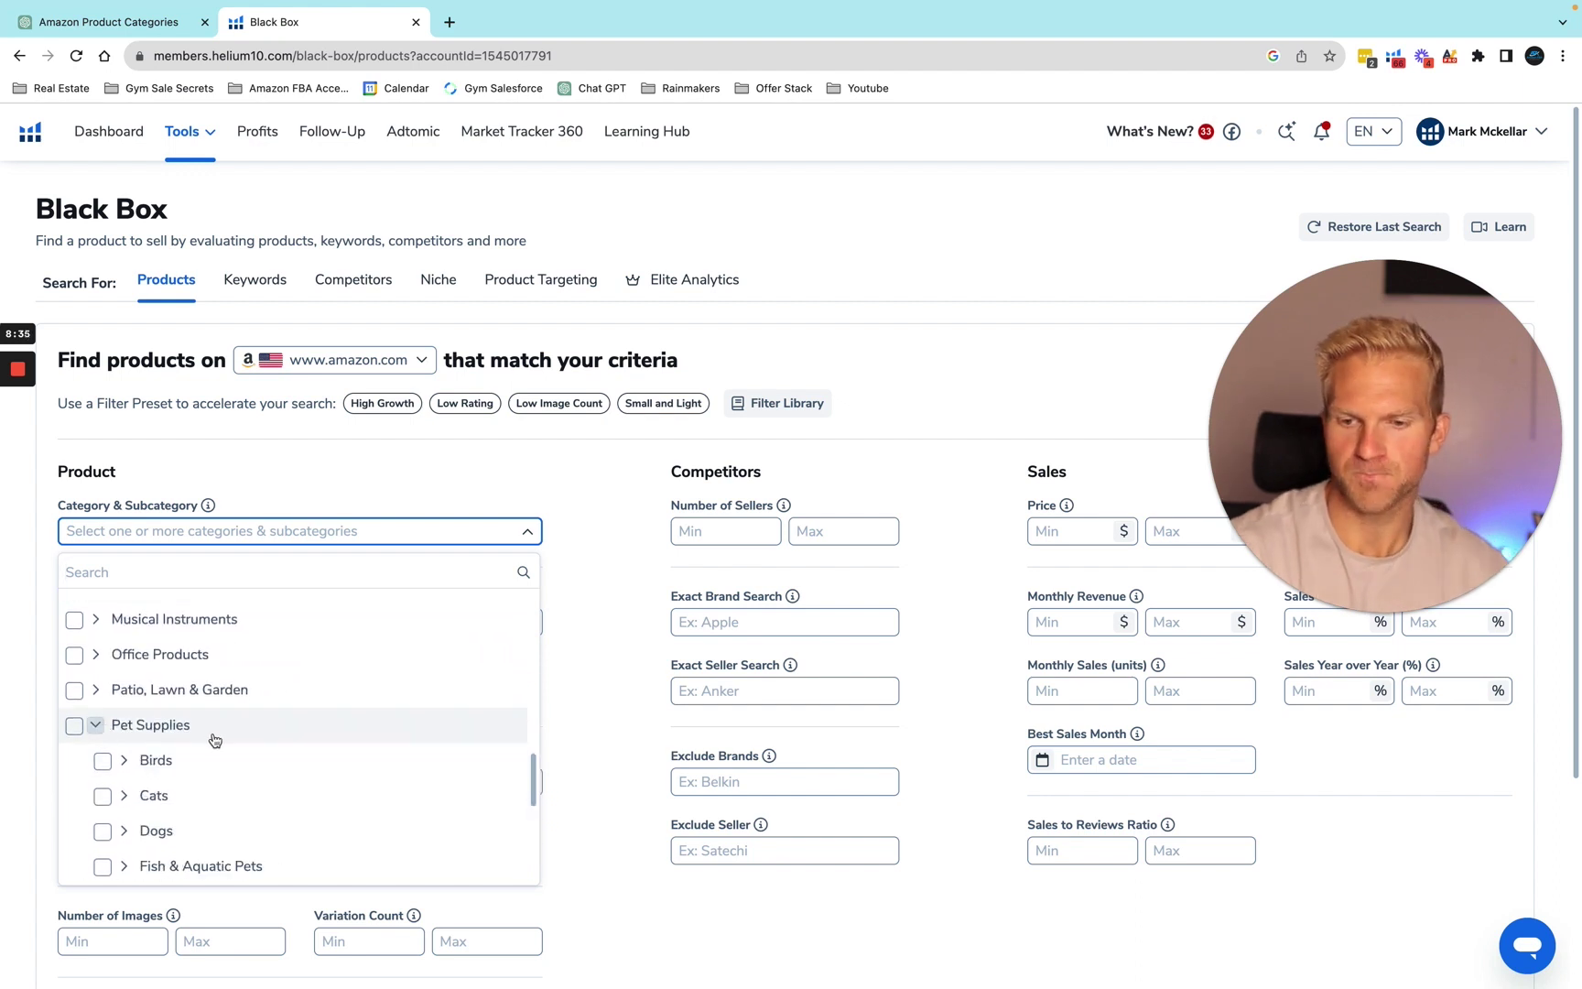
scroll(183, 737, "down", 3)
left_click(124, 633)
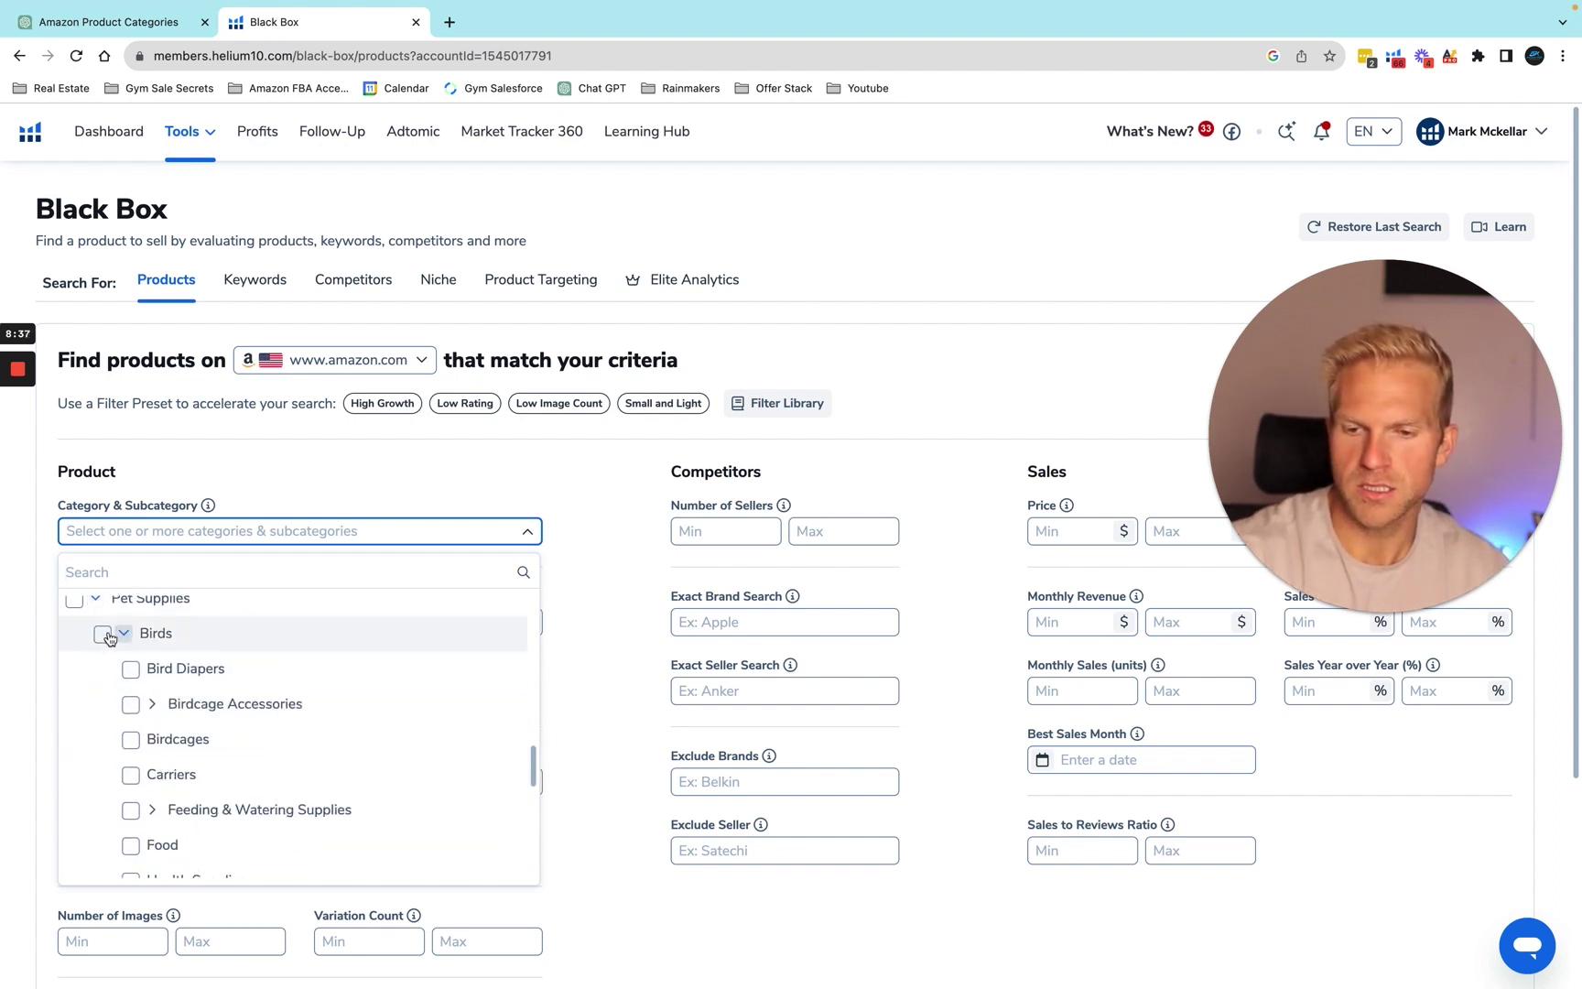
scroll(128, 669, "down", 1)
left_click(103, 608)
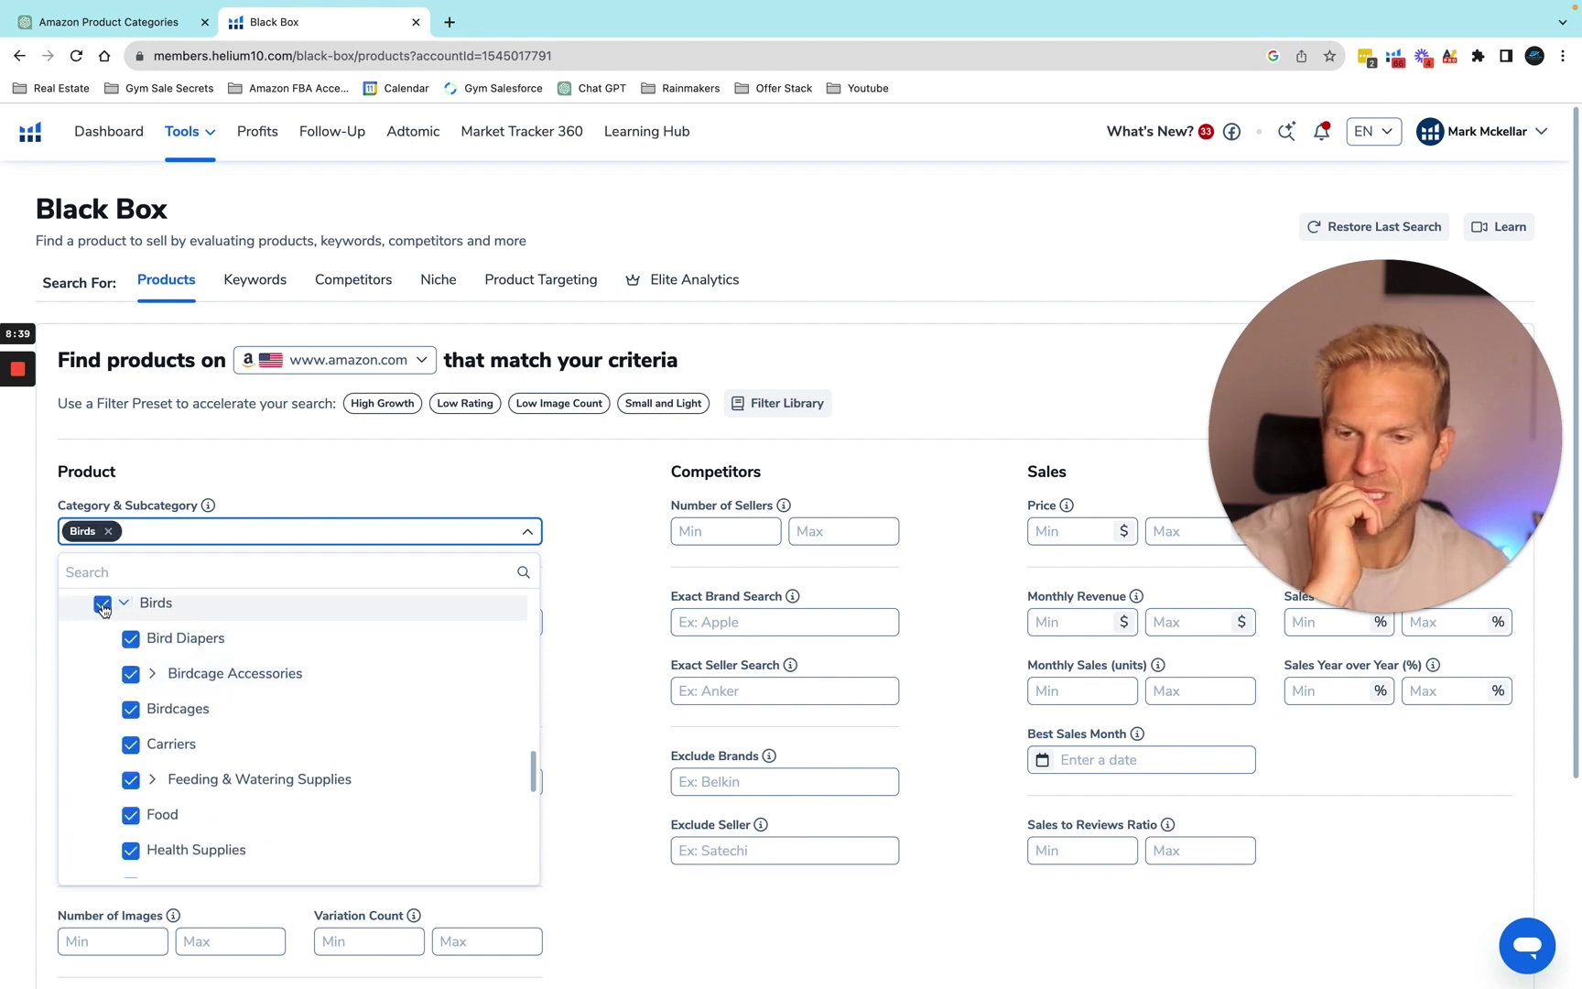
left_click(103, 607)
scroll(137, 723, "up", 4)
left_click(125, 742)
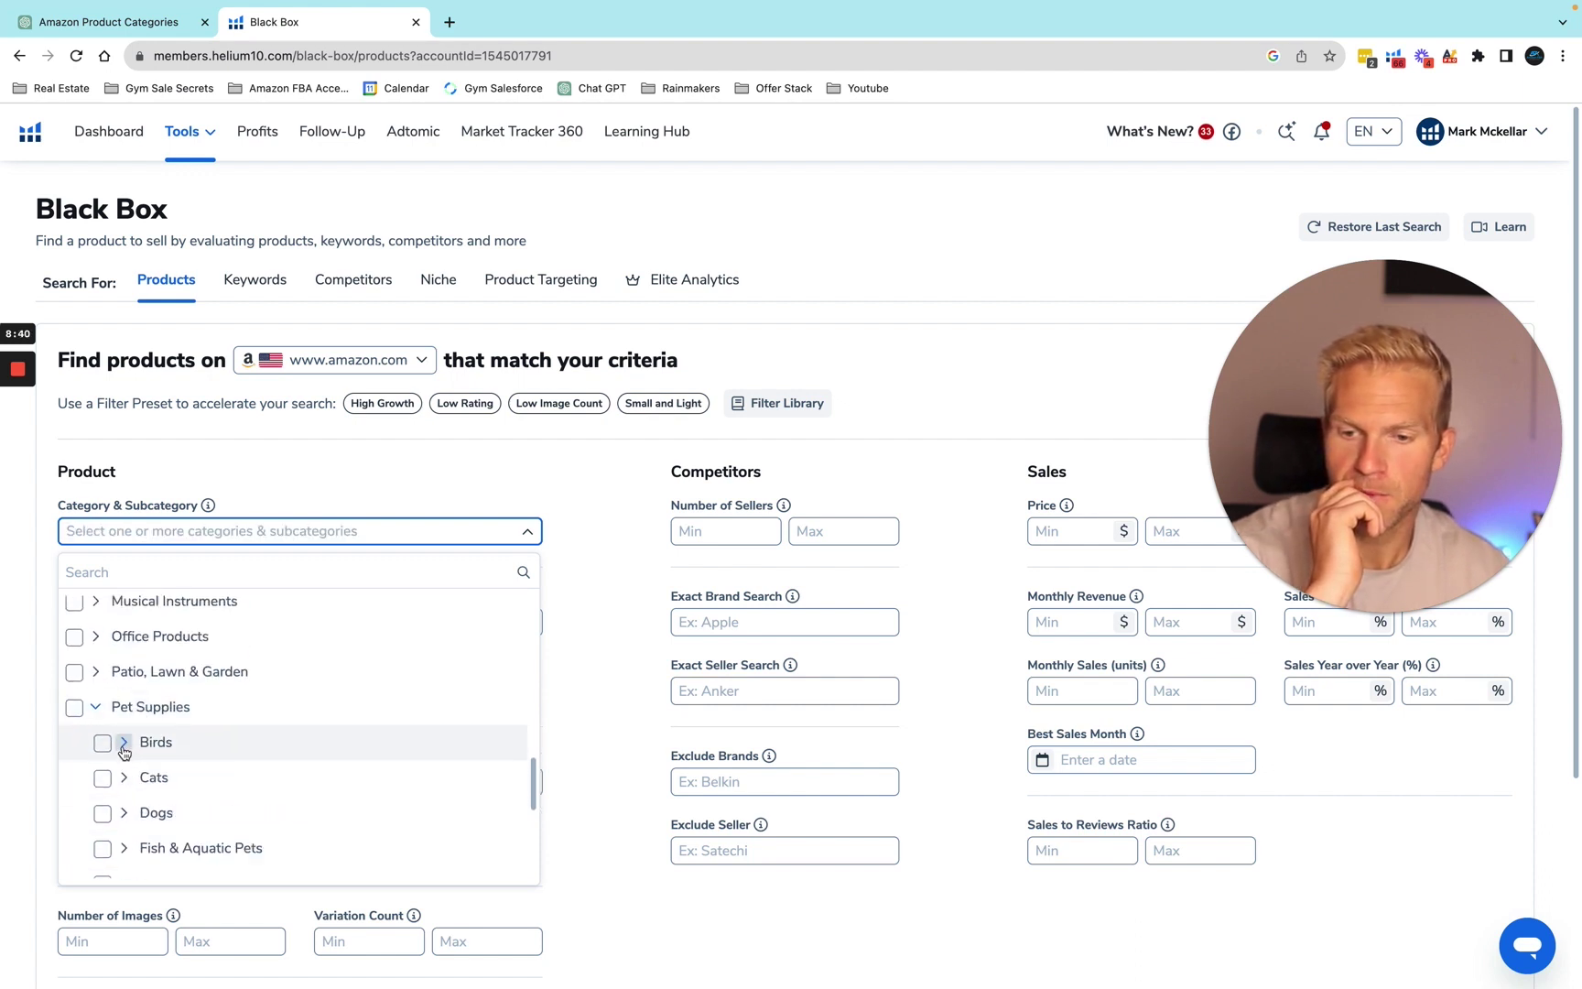
Select the Dogs and Cats subcategories of Pet Supplies for the product search
left_click(103, 813)
scroll(186, 819, "down", 2)
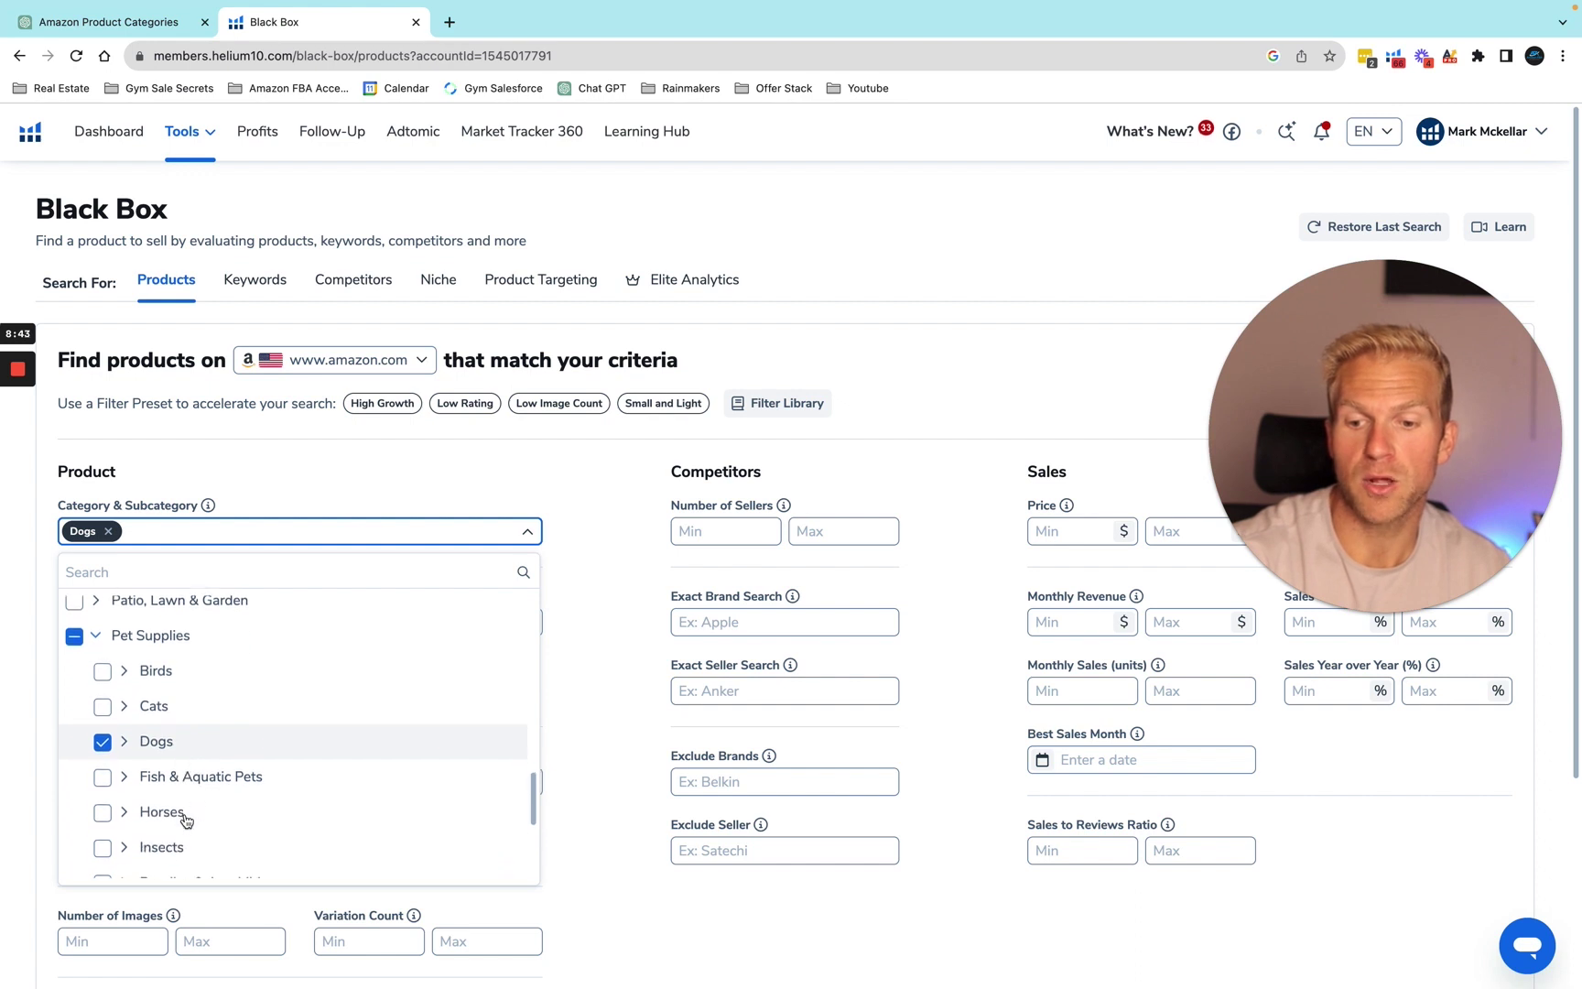
scroll(115, 797, "down", 5)
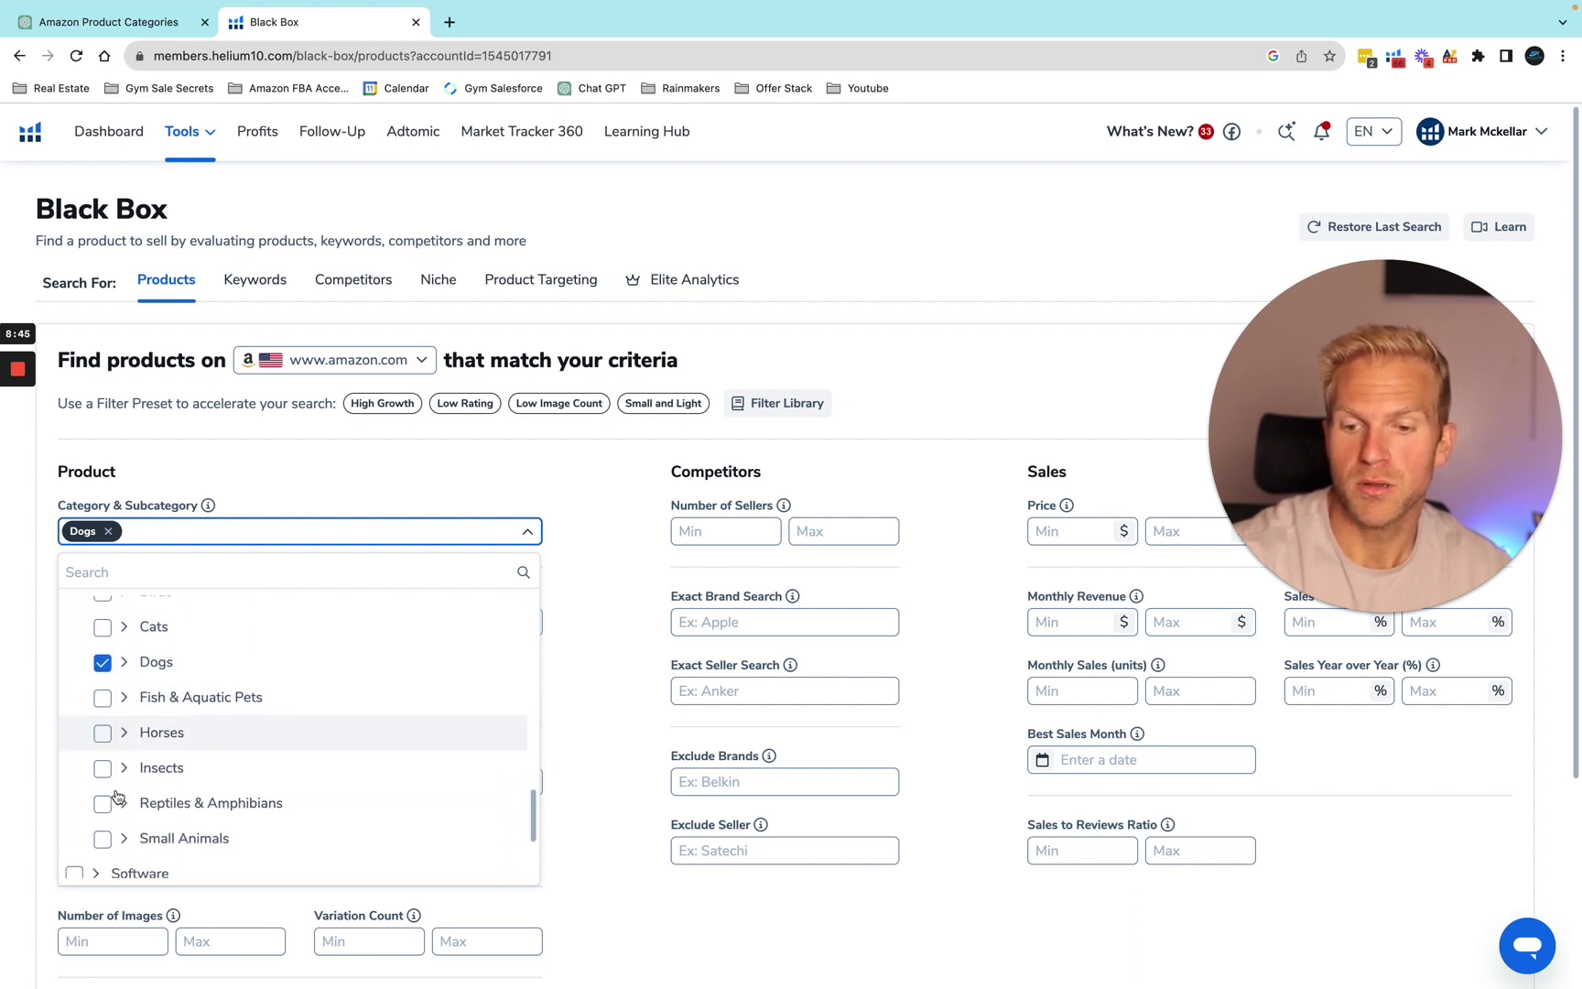
scroll(116, 800, "up", 10)
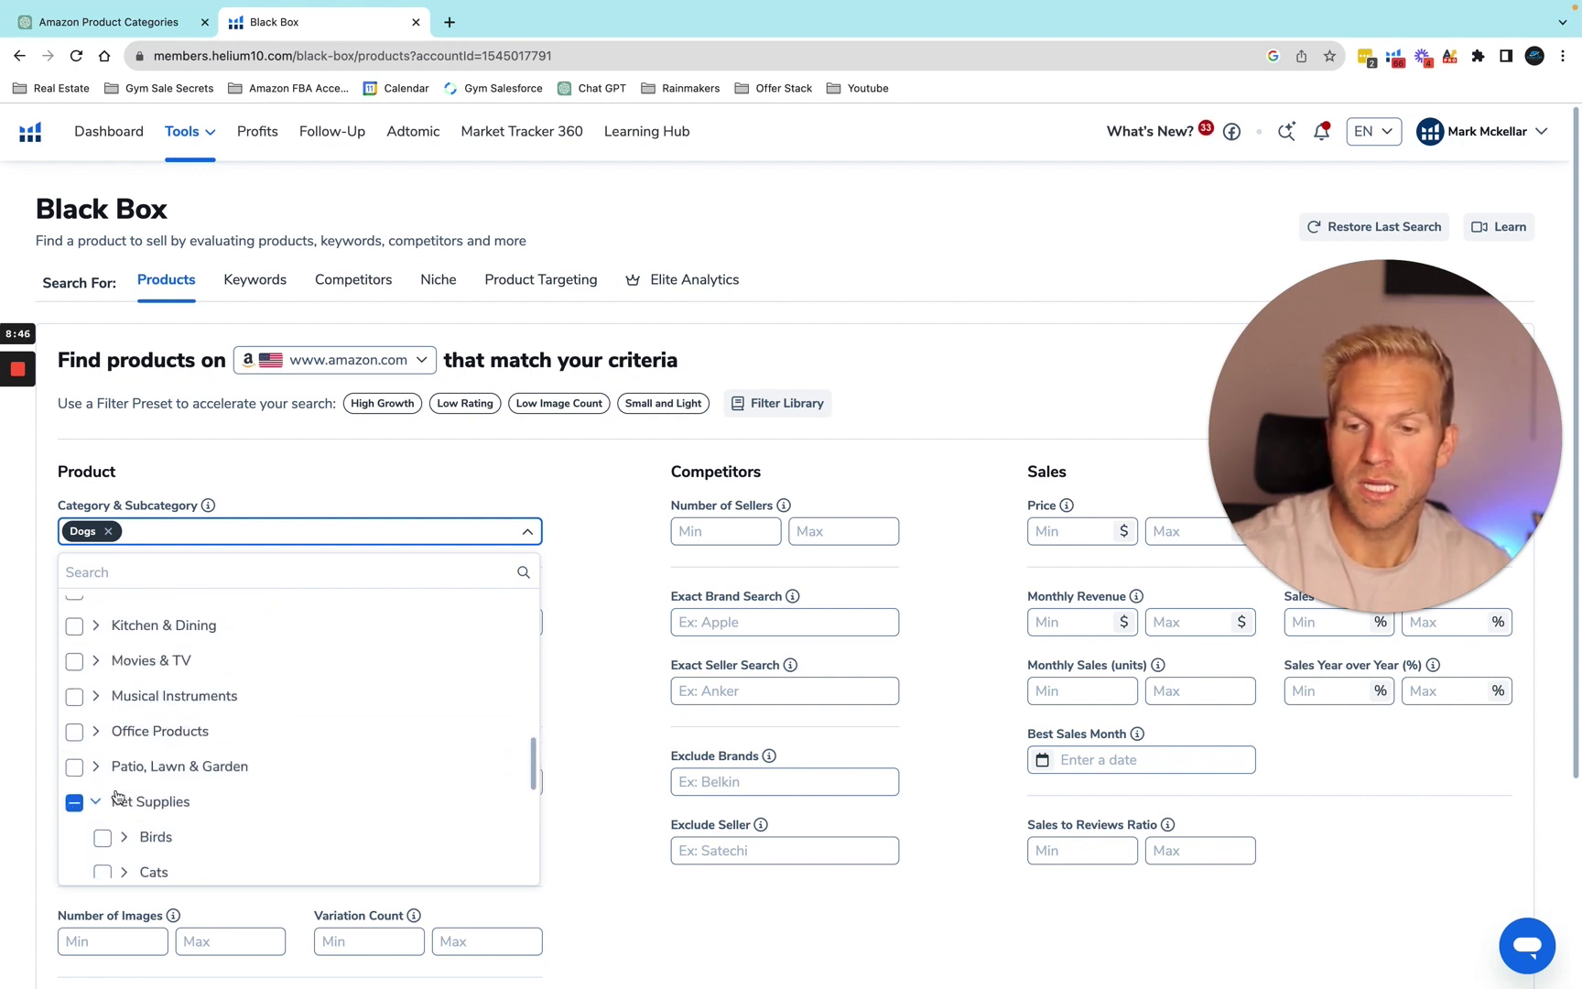
left_click(102, 872)
scroll(448, 720, "down", 3)
left_click(582, 668)
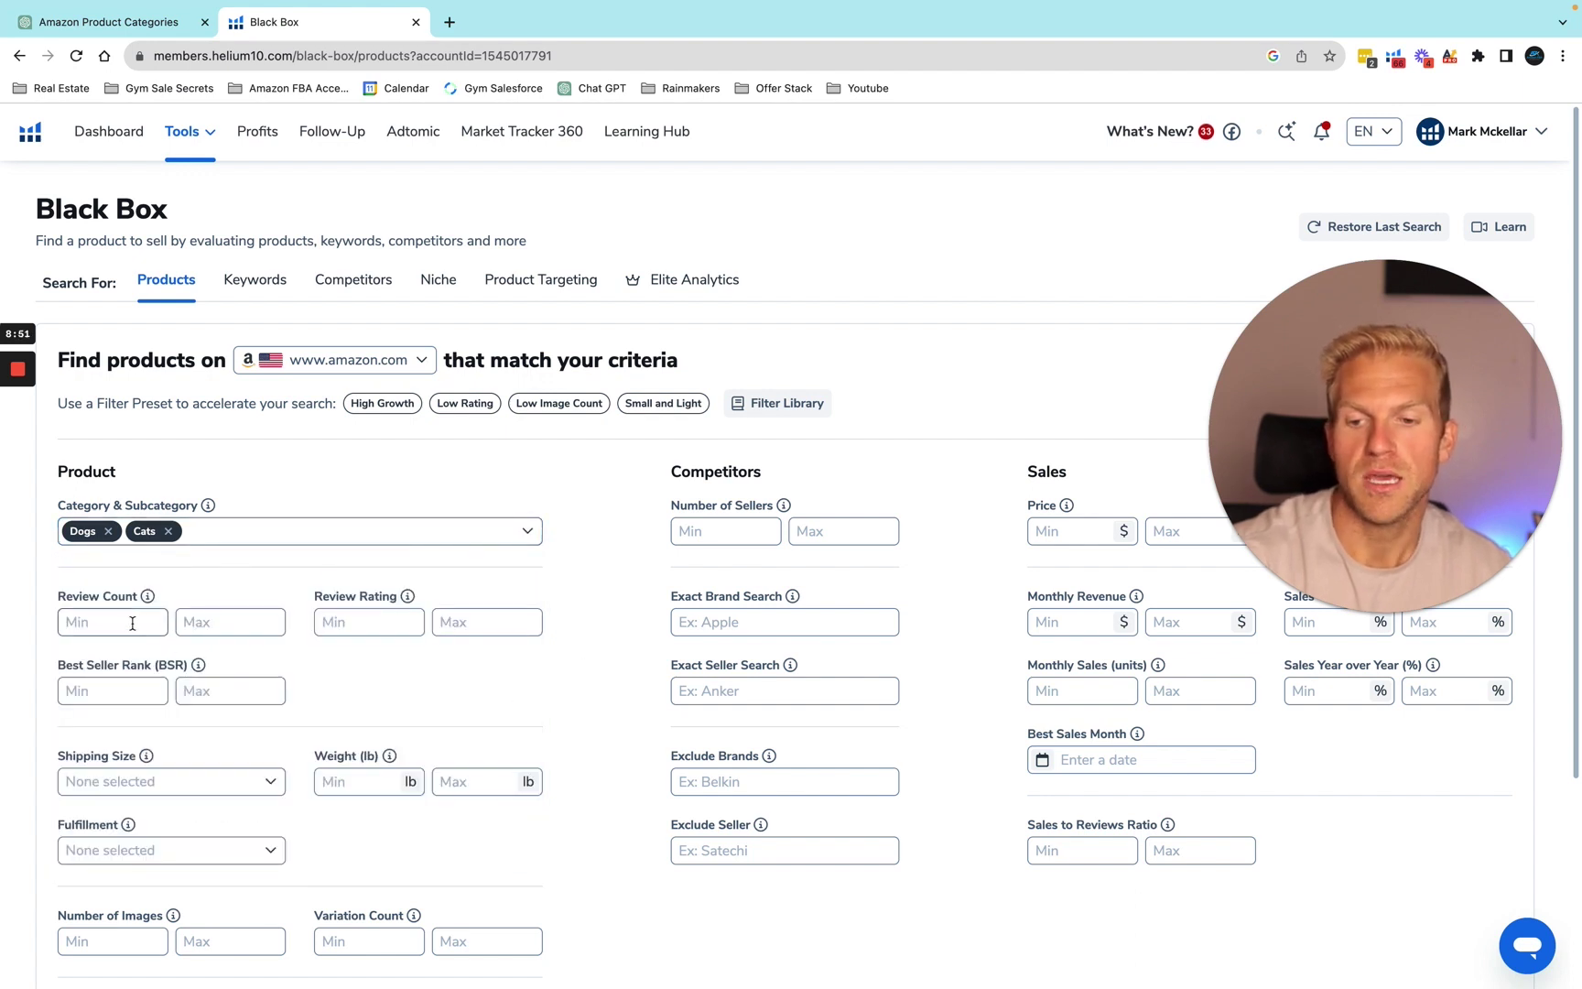
Set the maximum Review Count to 400
left_click(206, 626)
type("400")
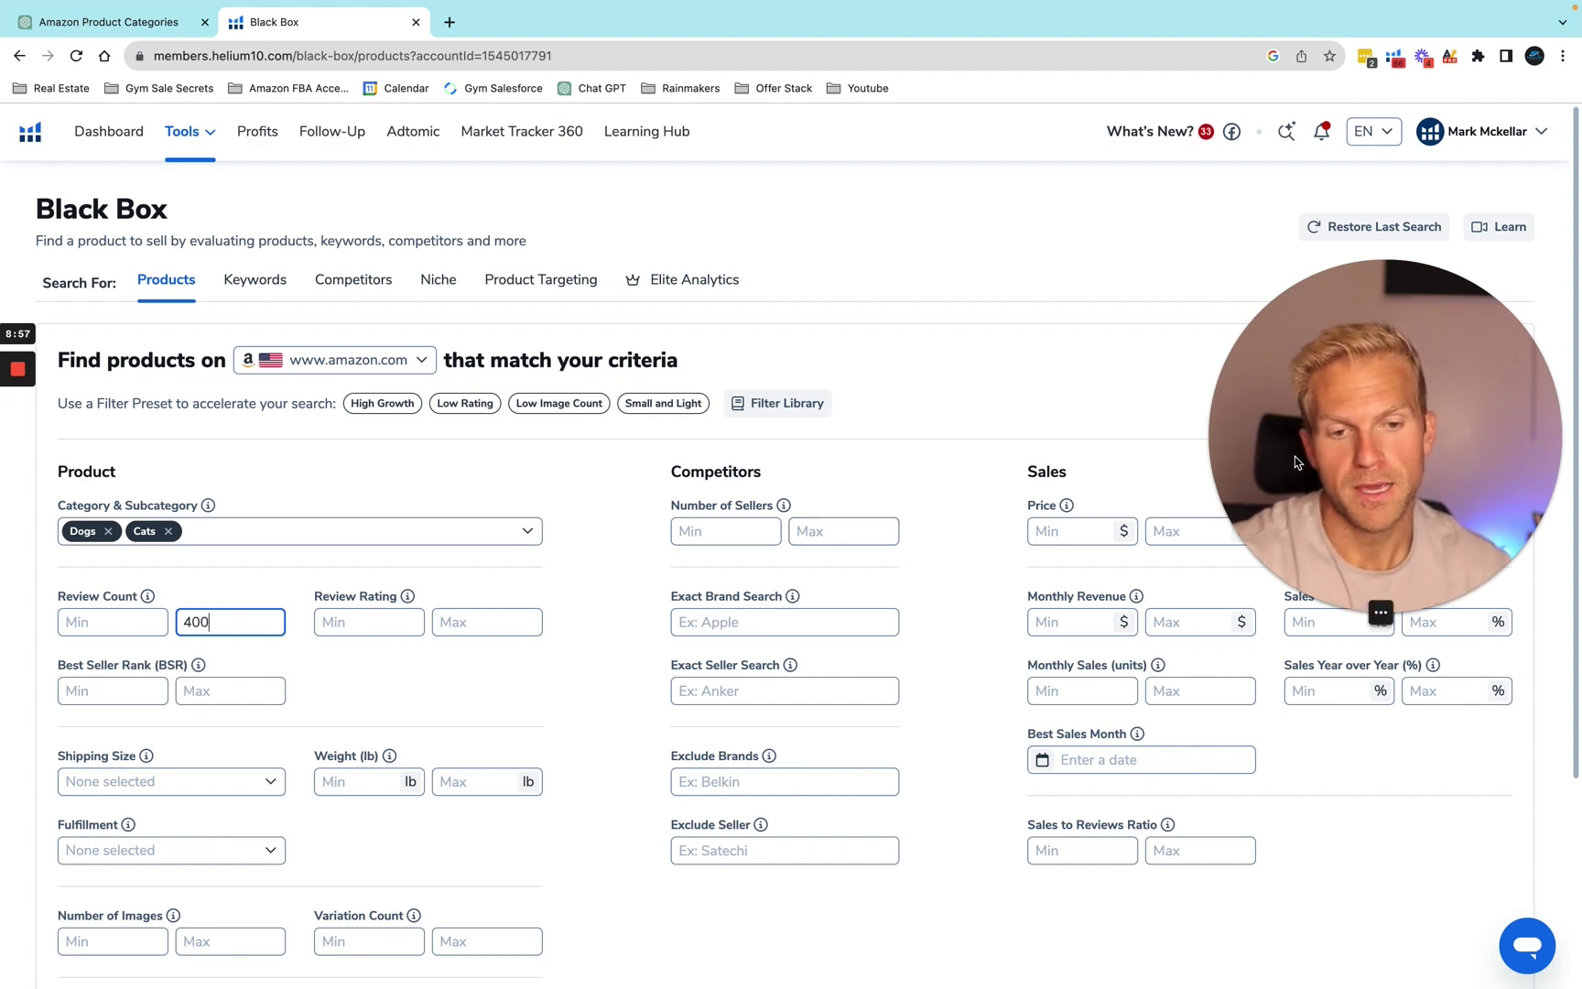
left_click_drag(1294, 456, 1203, 213)
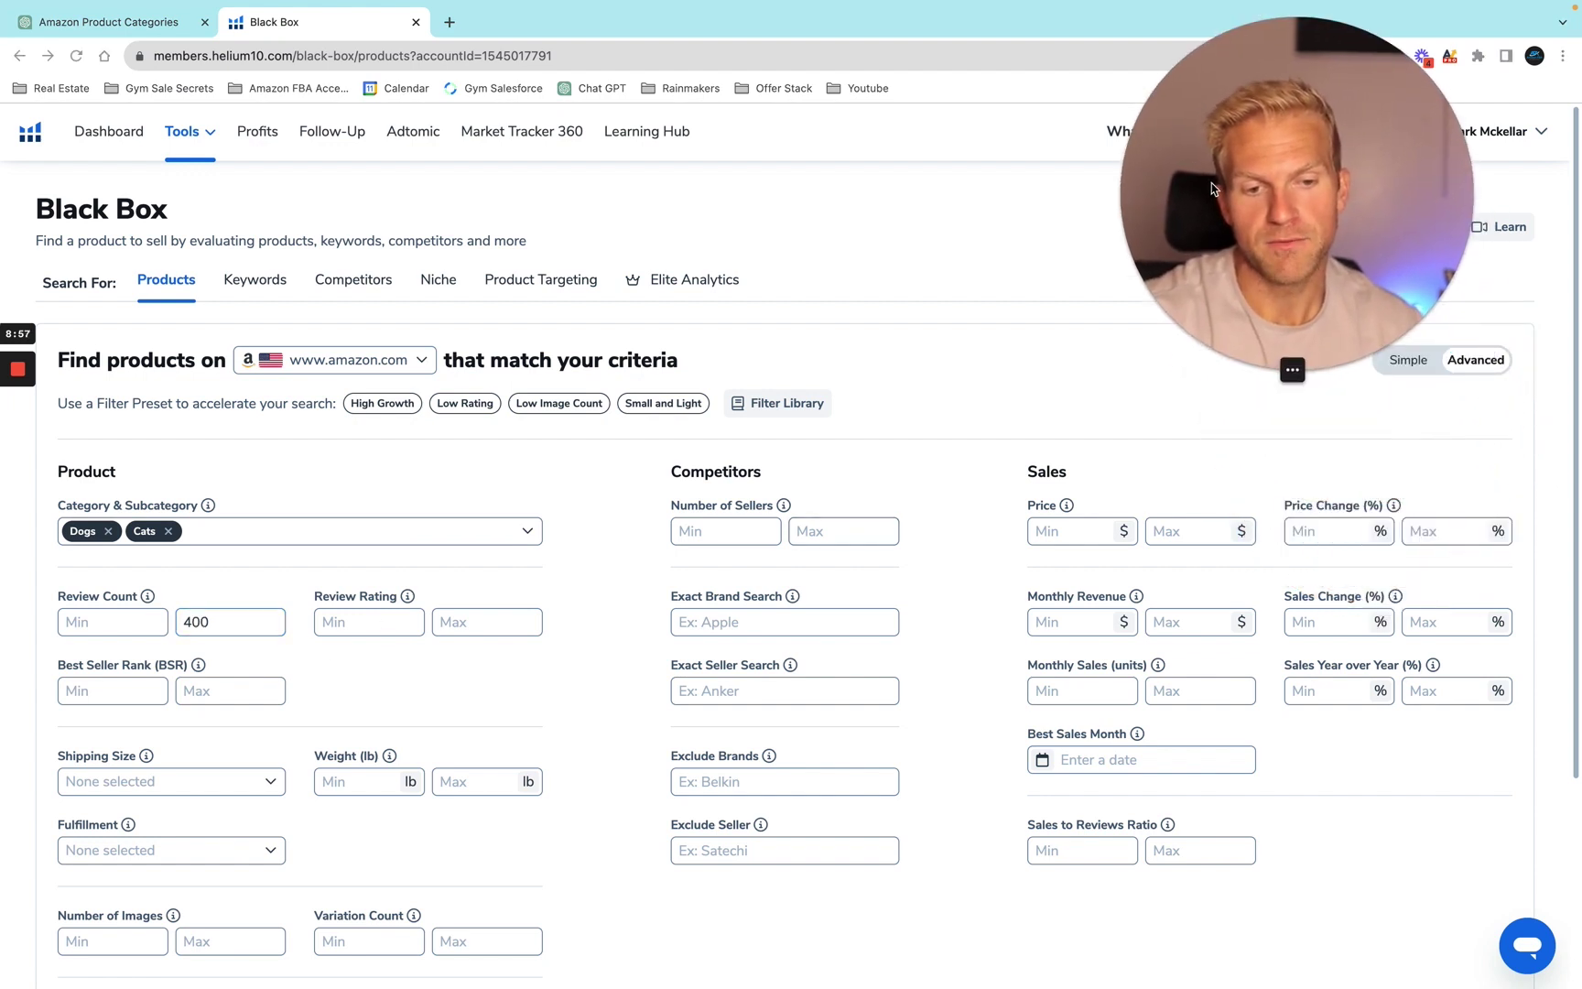
Set the Monthly Revenue range to 8000–12000 dollars and run the product search
left_click(1070, 624)
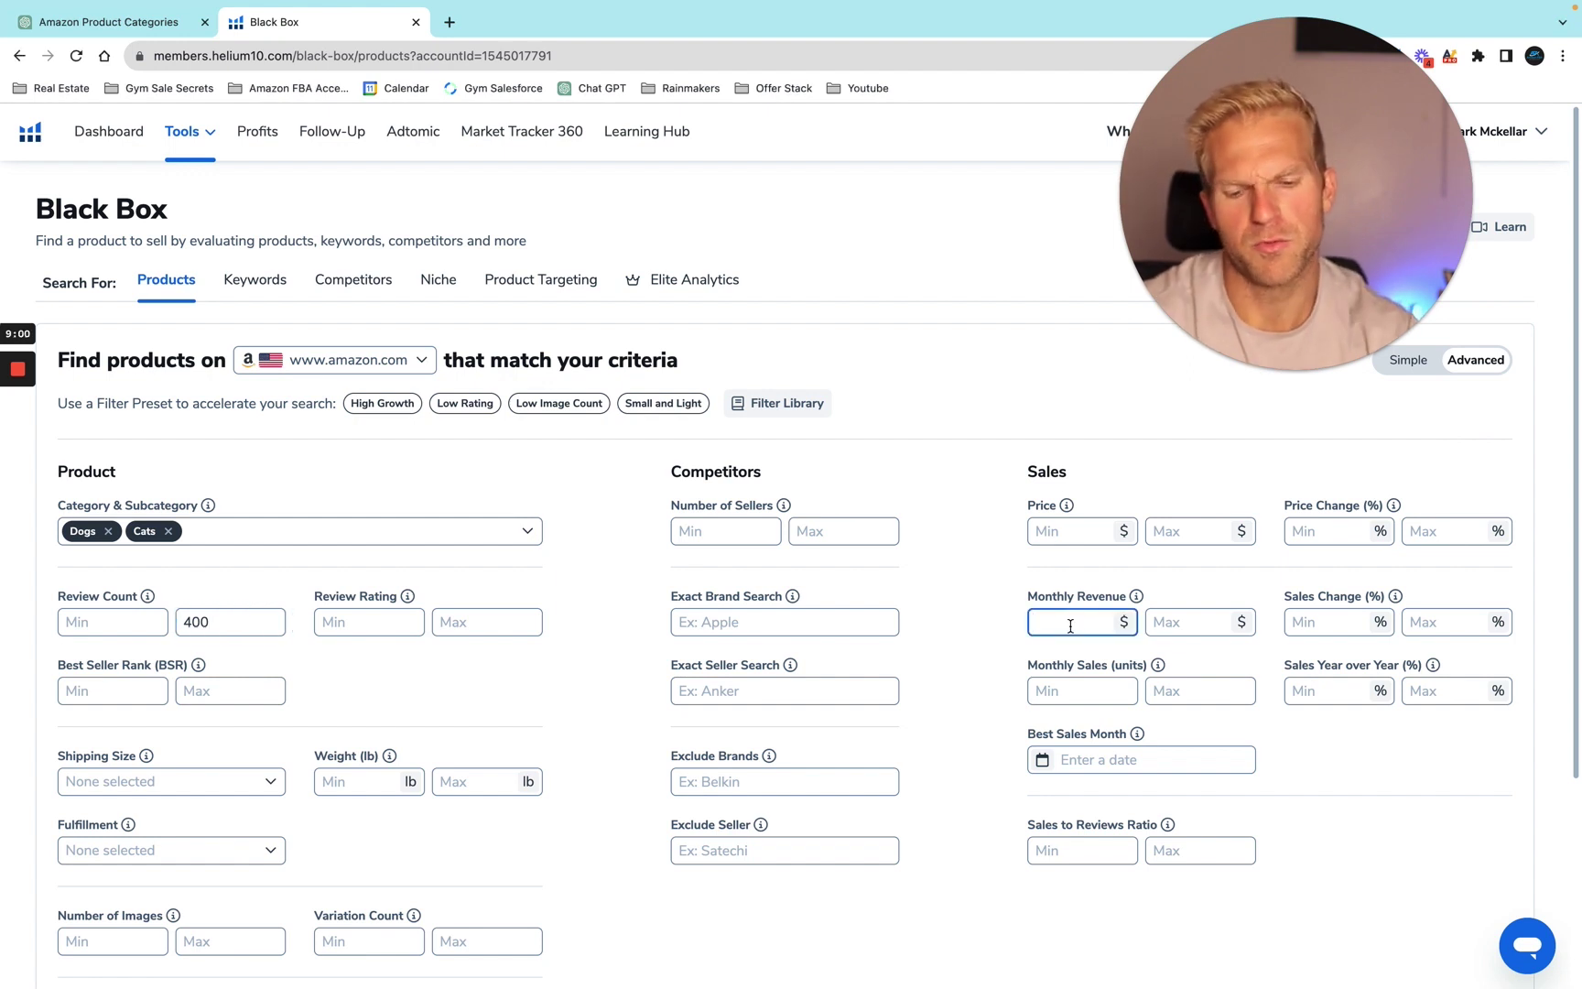
type("8000")
key("Tab")
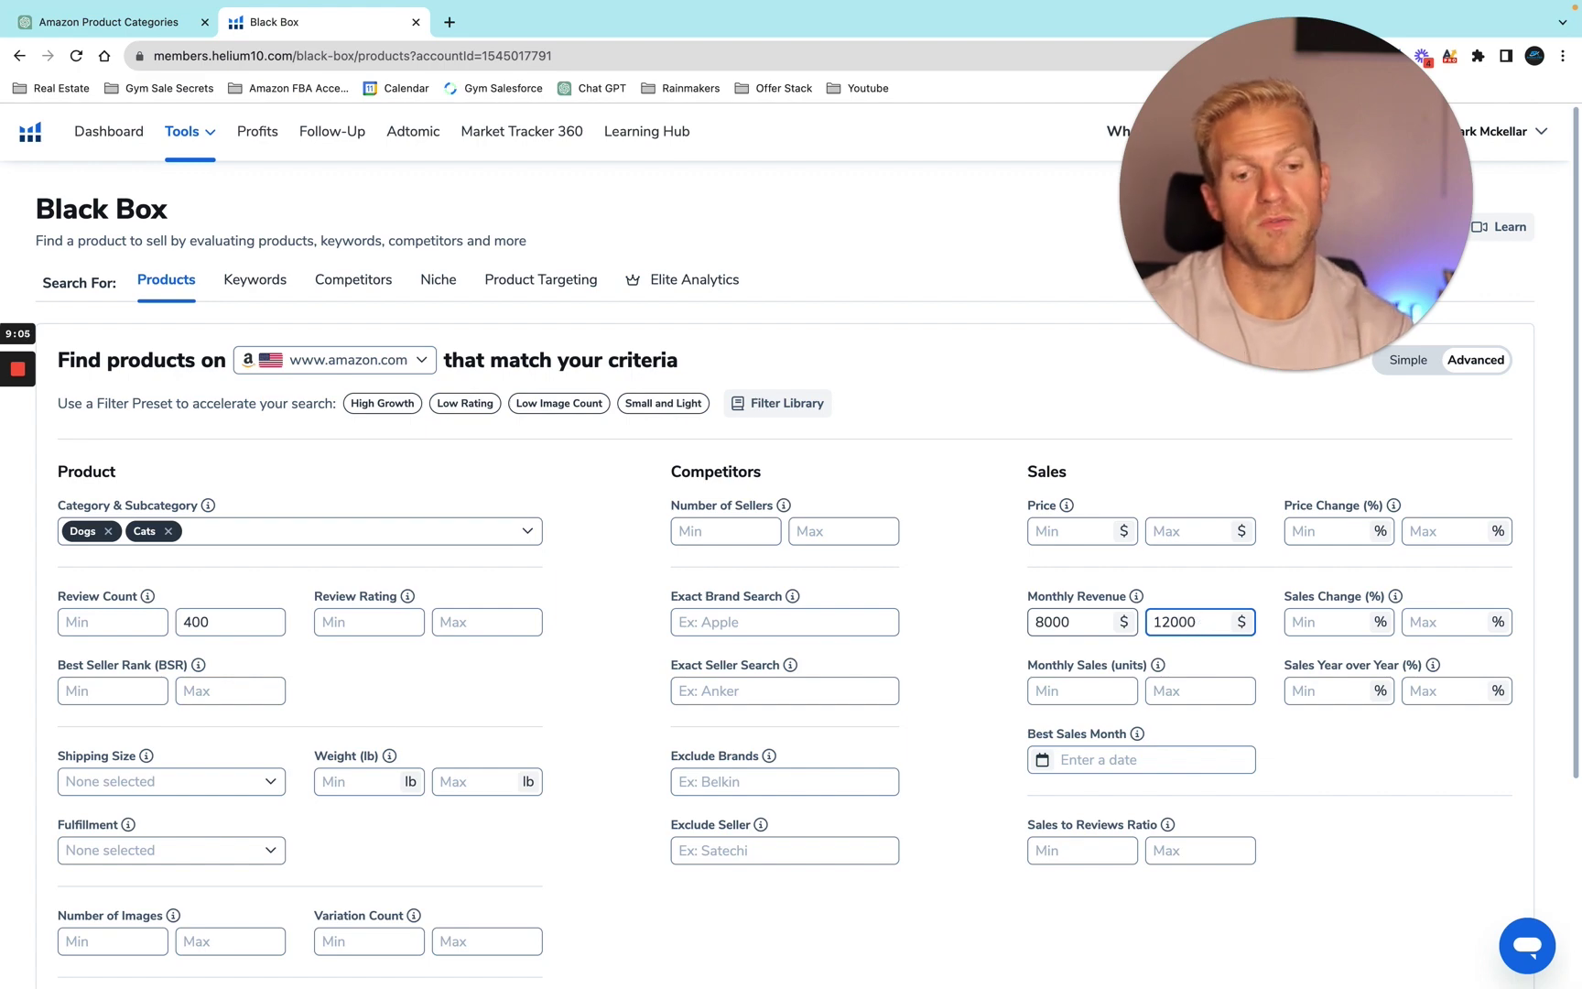
left_click(1346, 780)
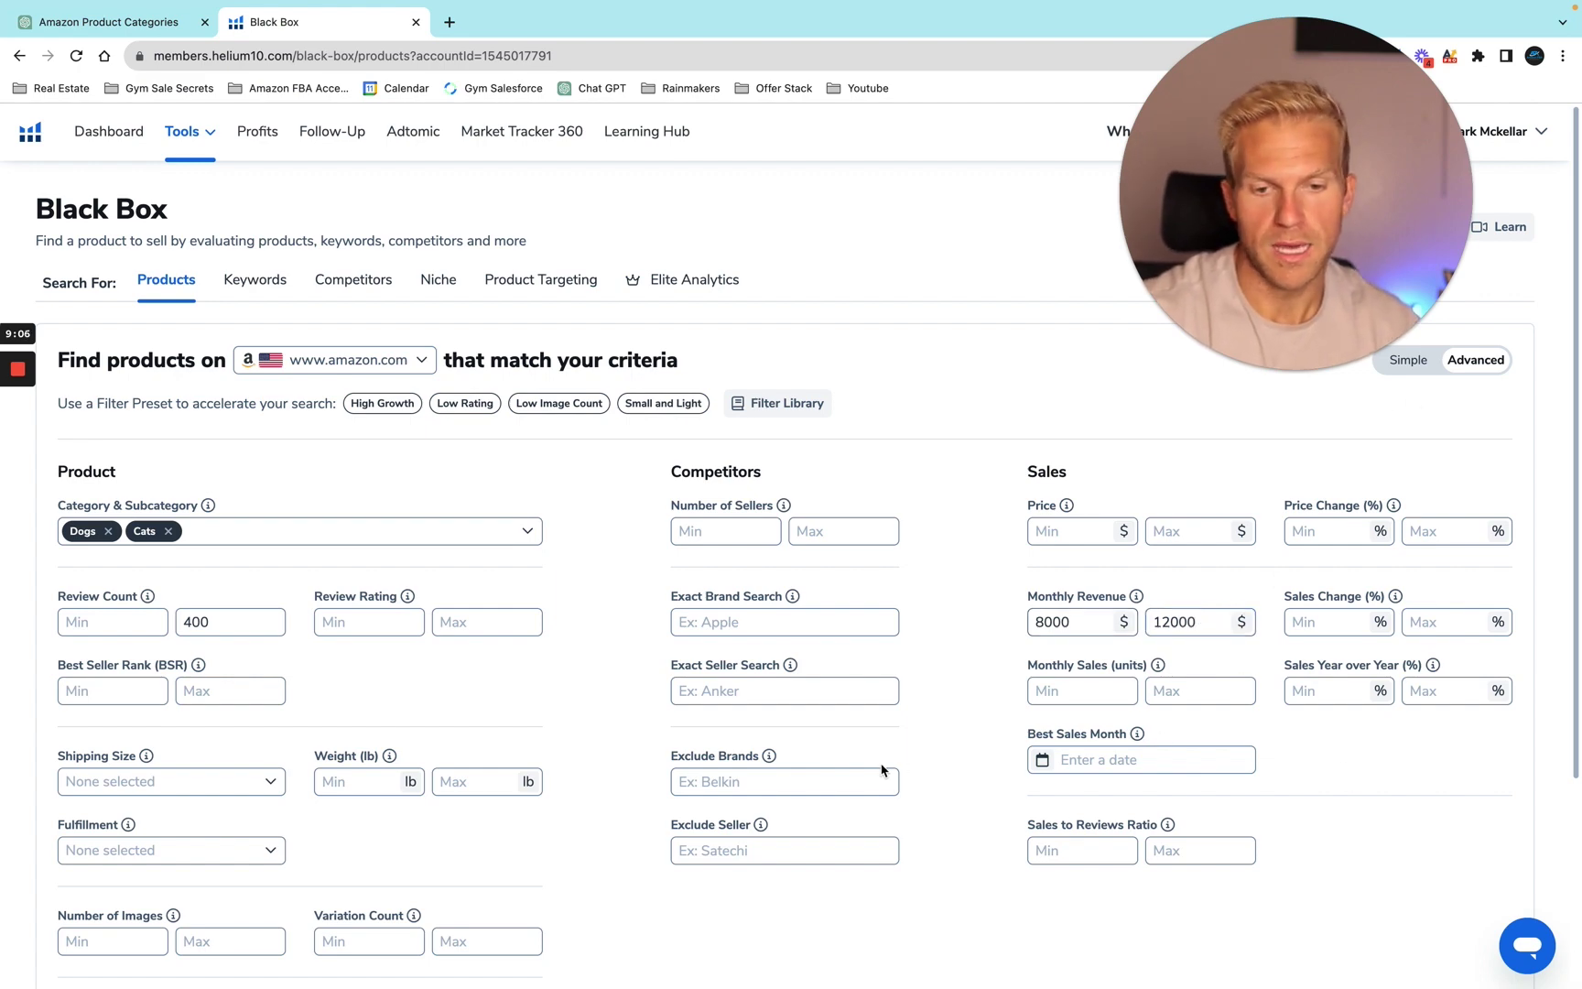
scroll(882, 769, "down", 5)
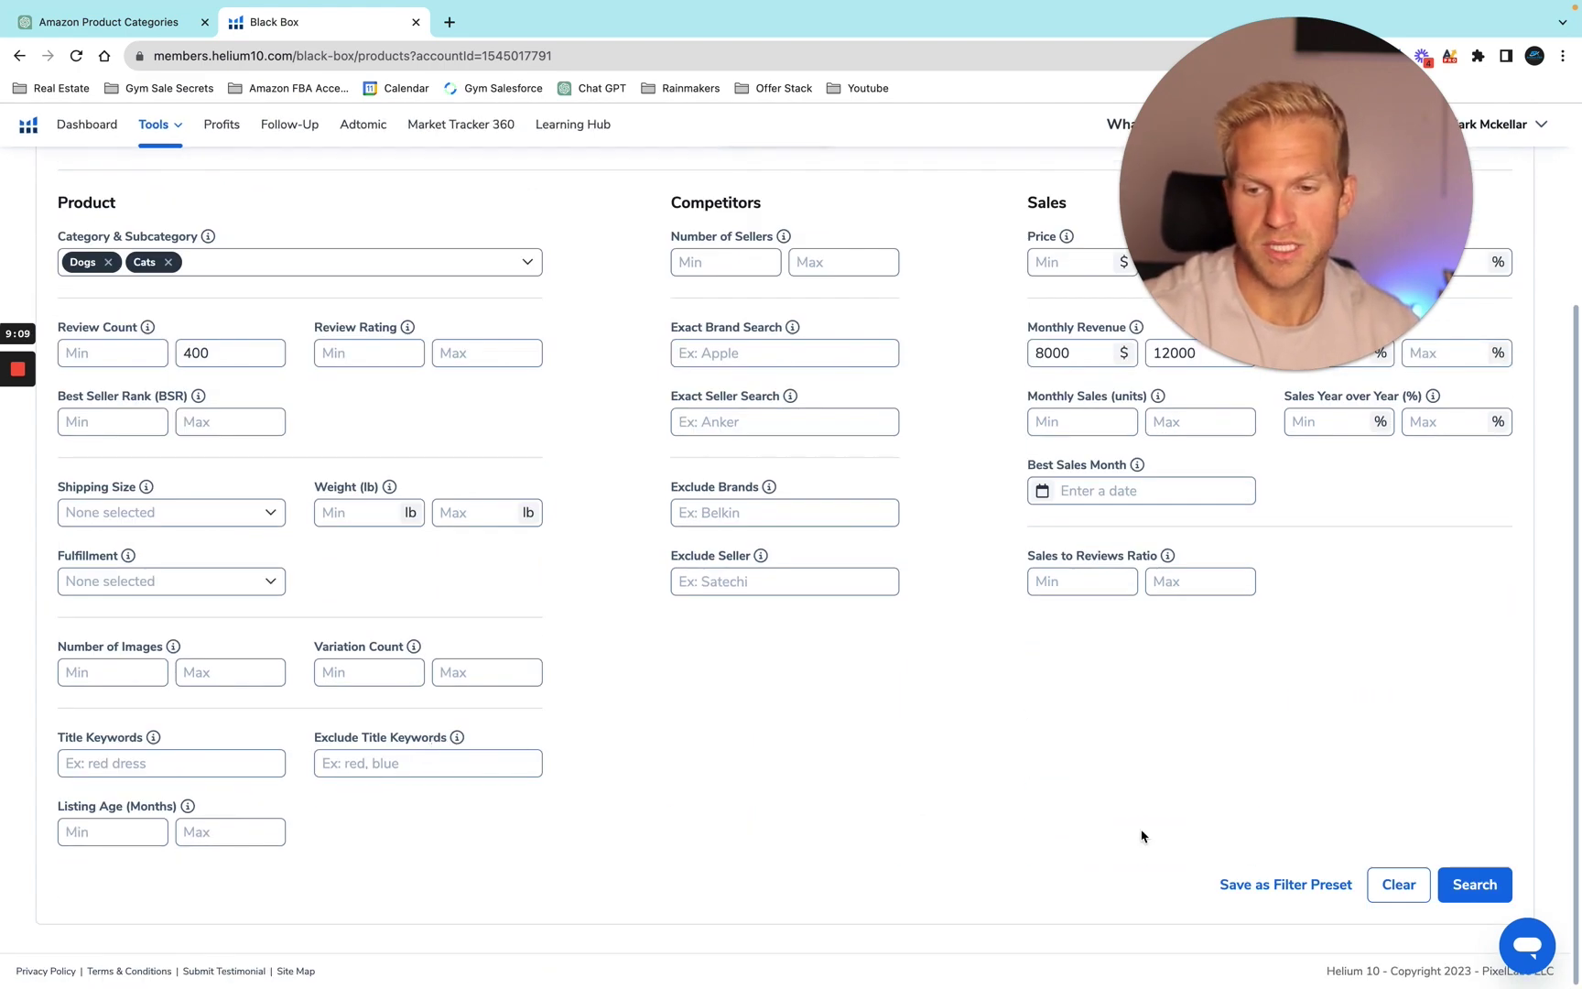
left_click(1473, 885)
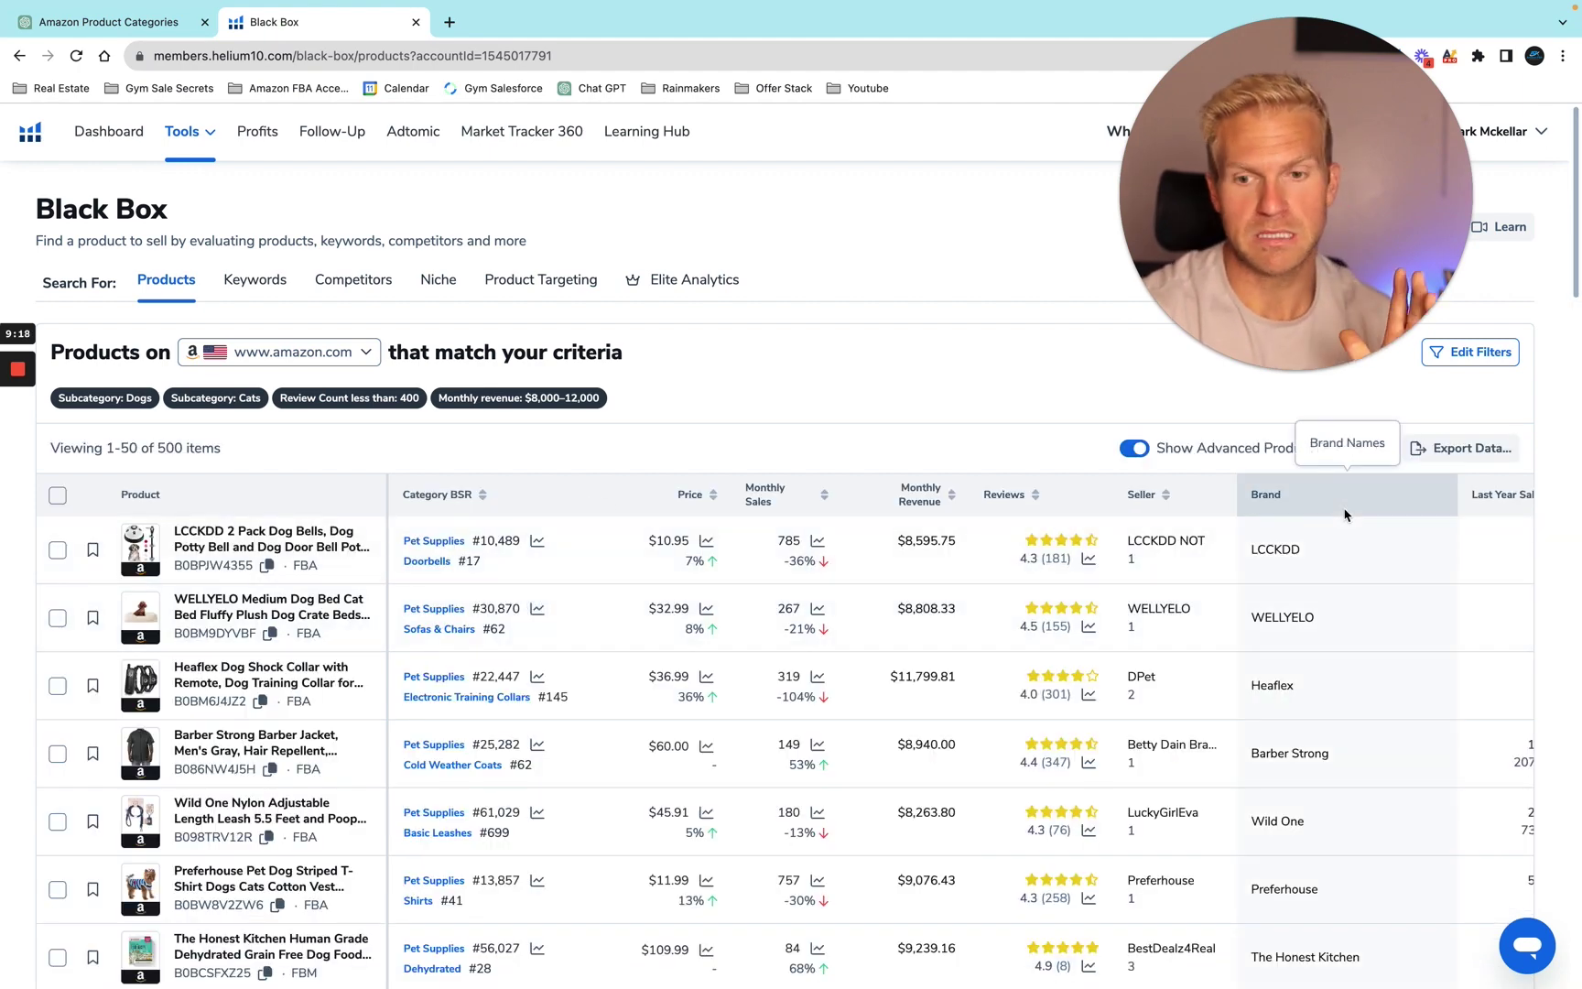
Sort the product results by Sales to Reviews and re-sort them by Variation Count
scroll(1345, 515, "right", 10)
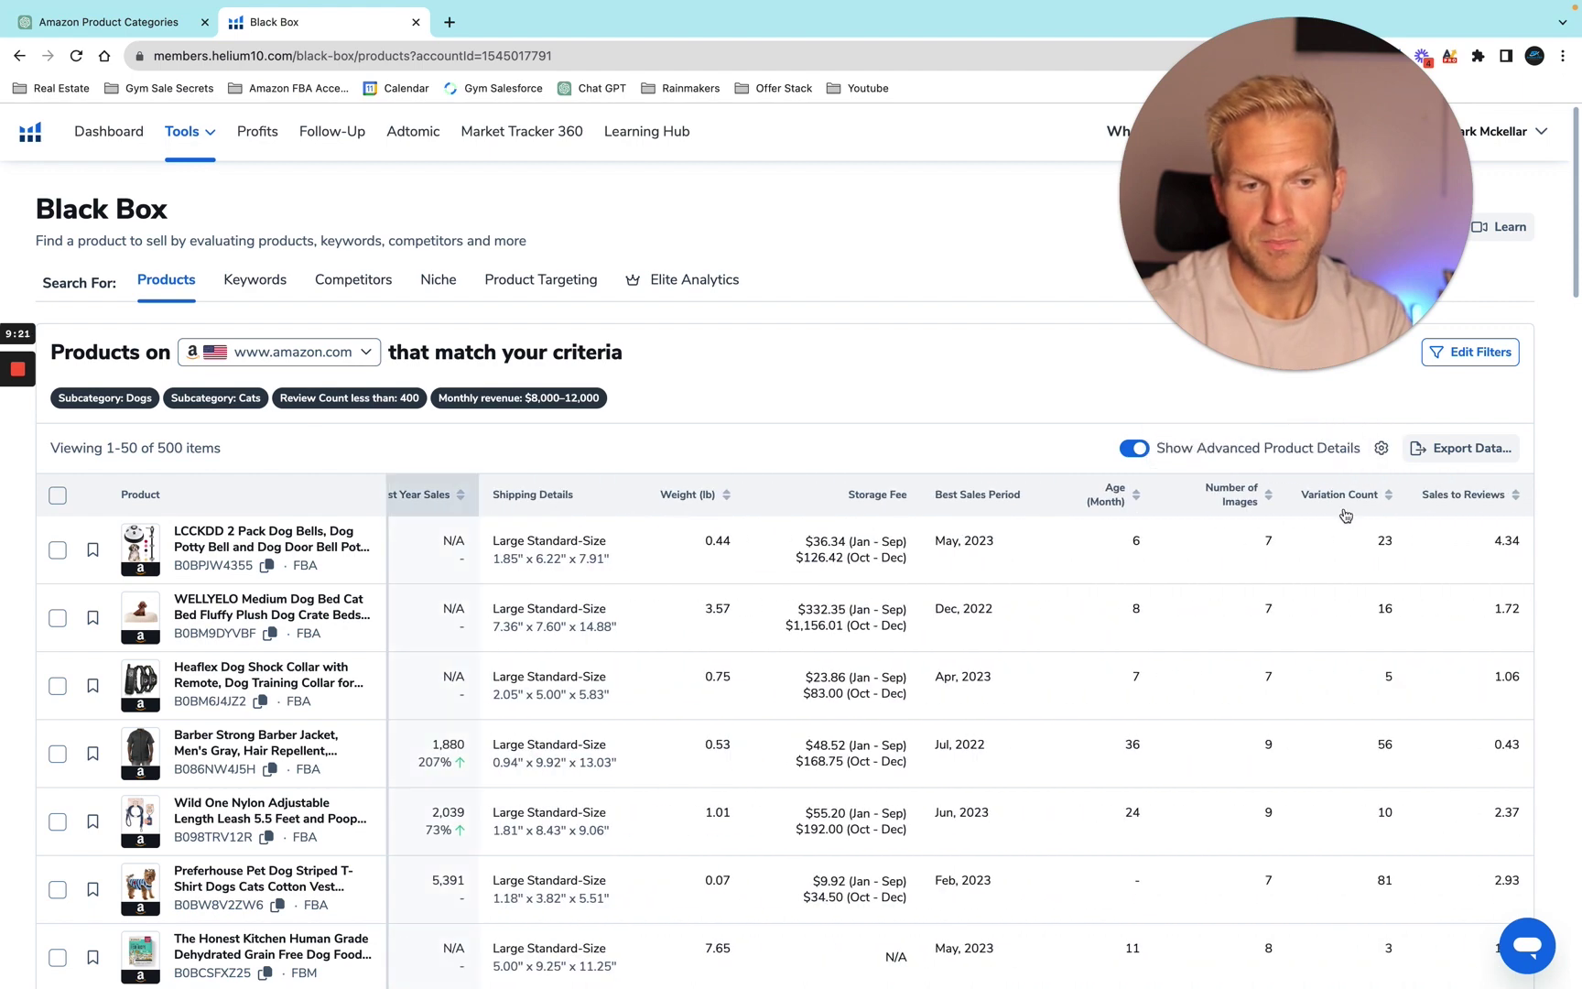
mouse_move(1465, 501)
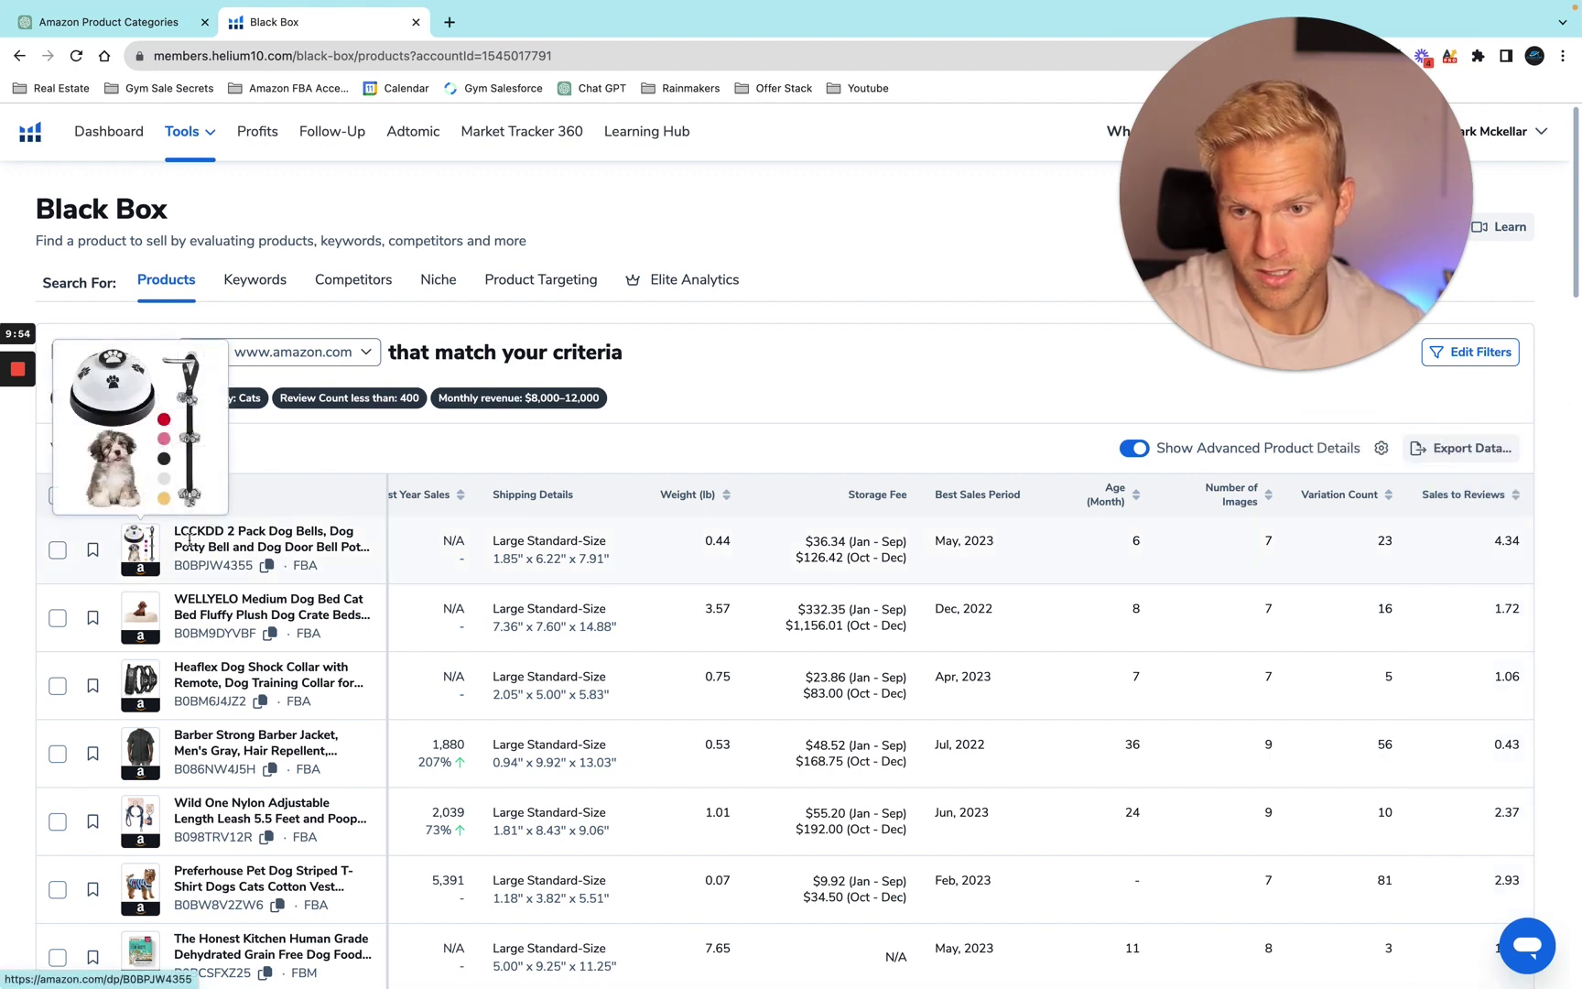
mouse_move(142, 547)
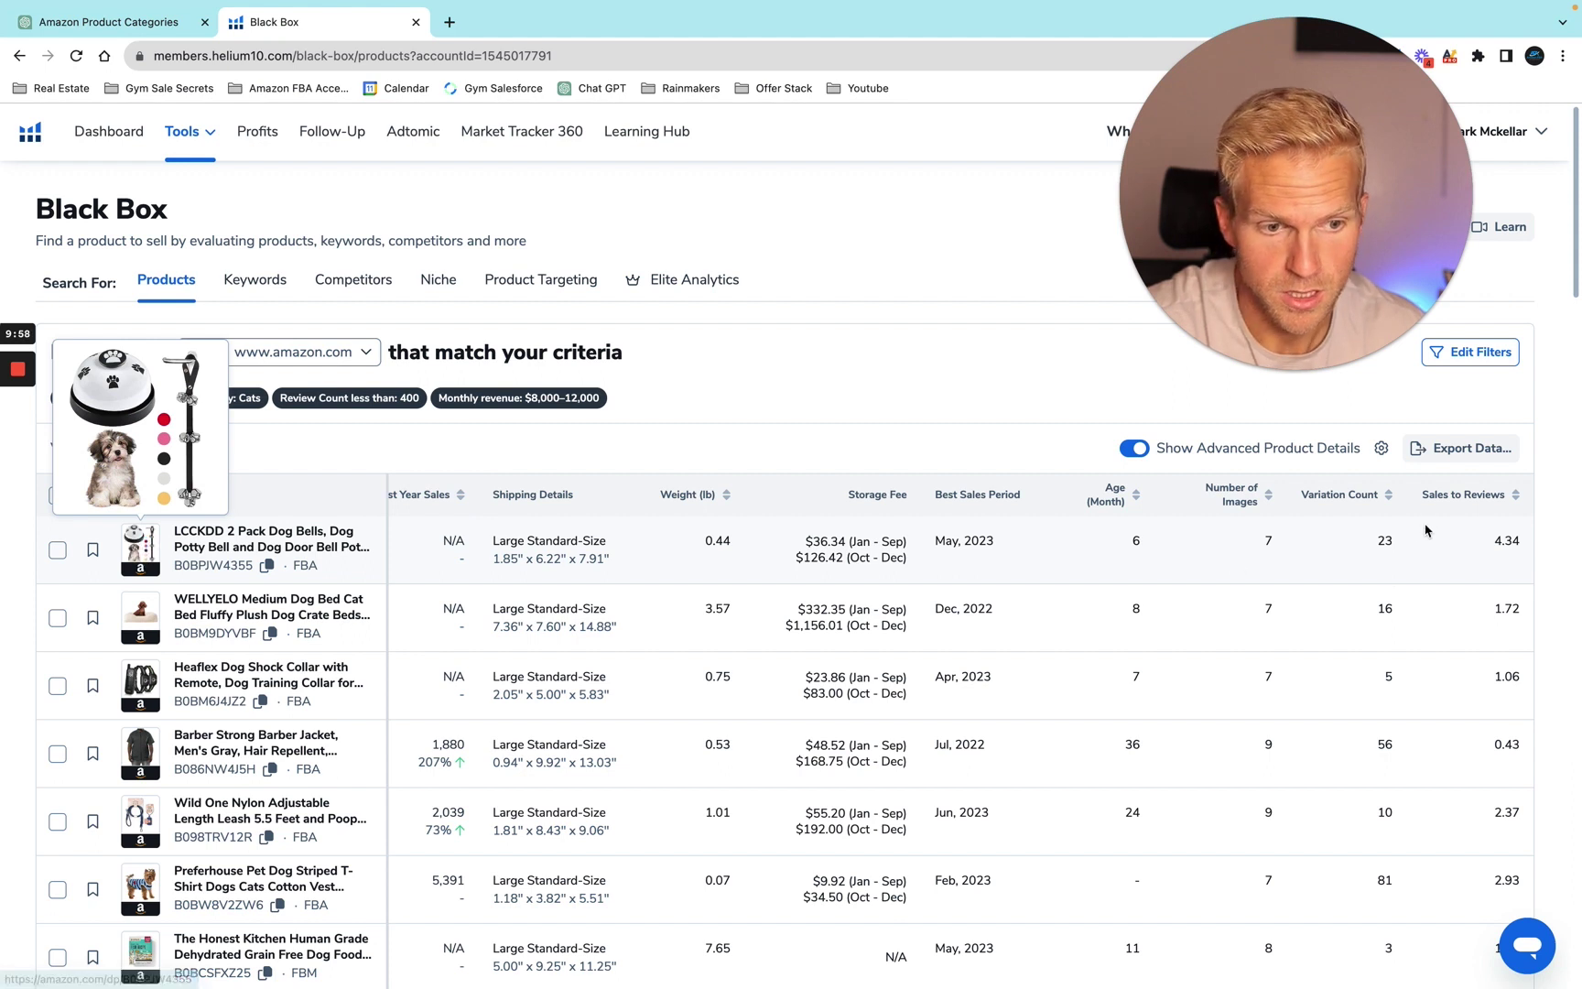
left_click(1449, 497)
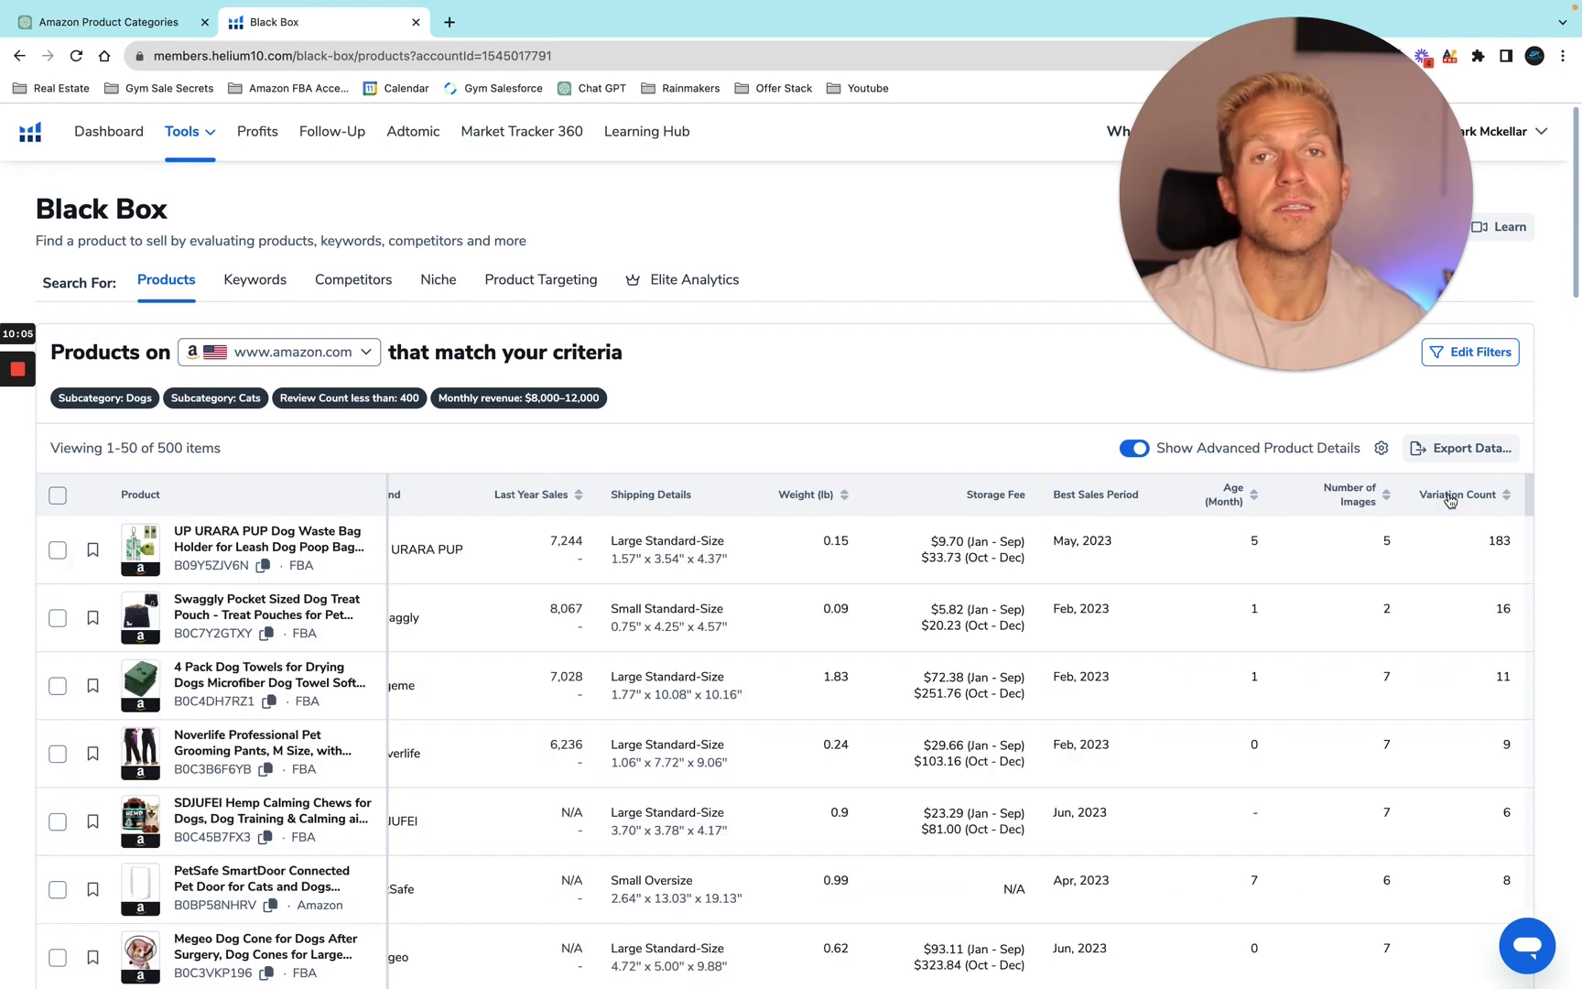
left_click(1450, 500)
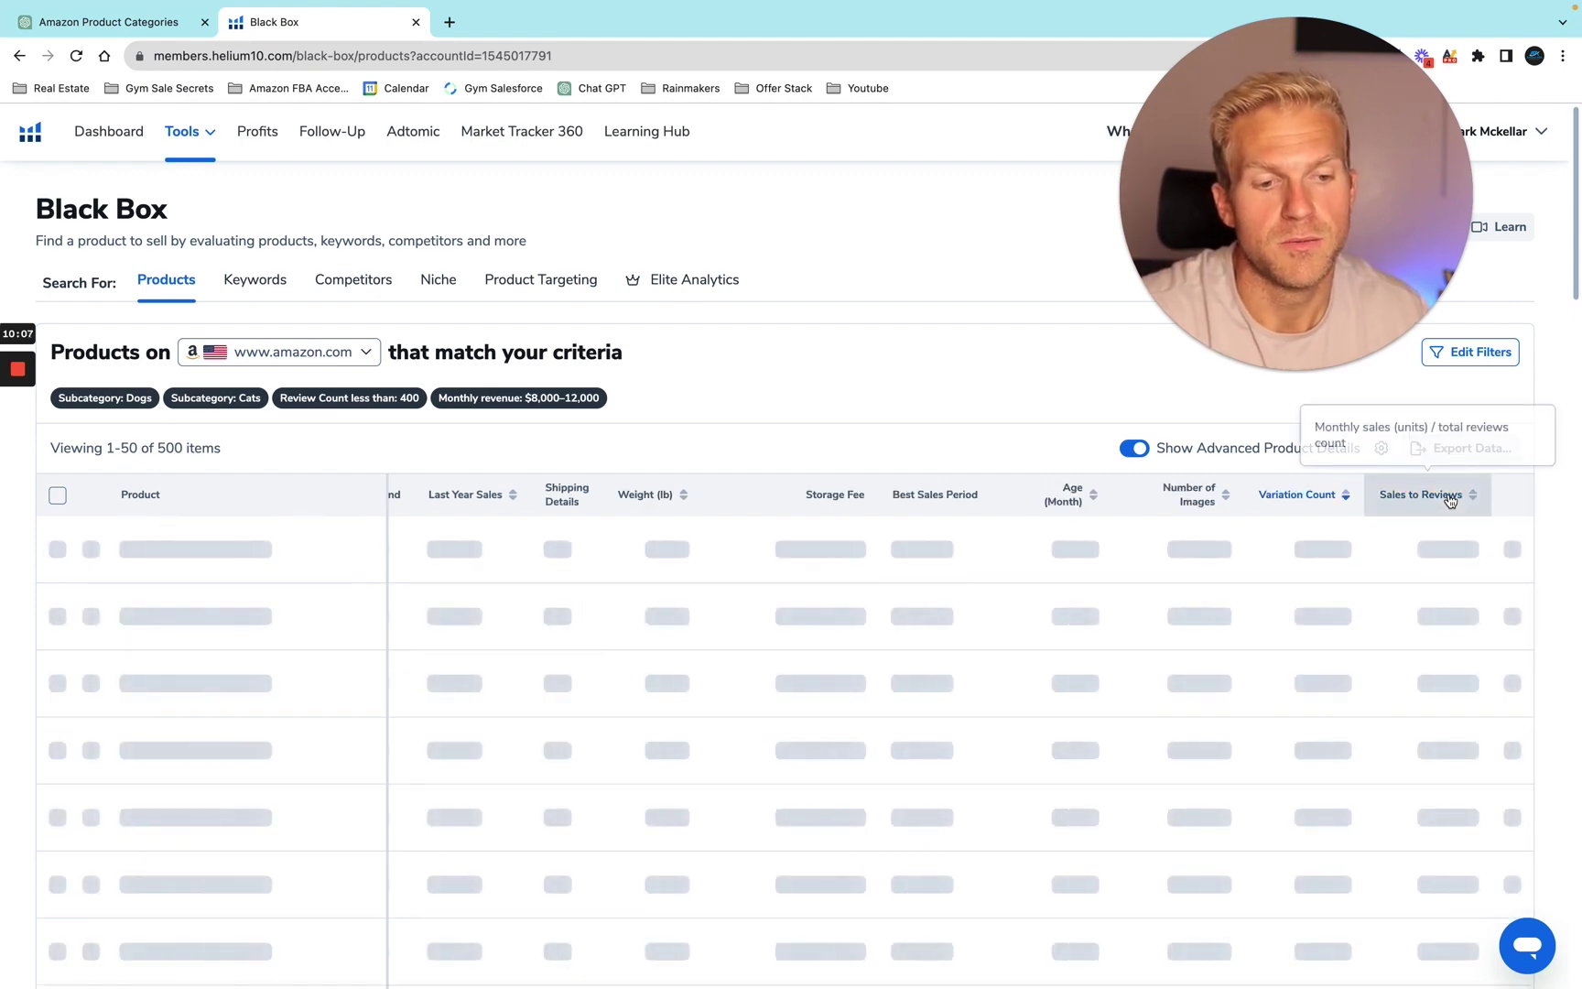